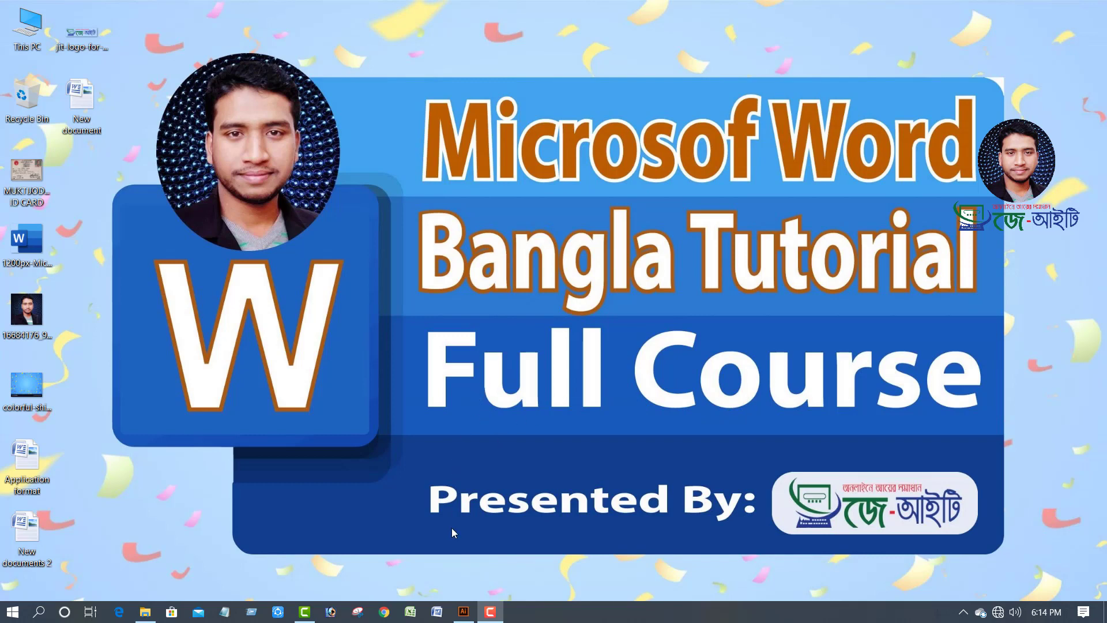
Step: Launch Word maximized and set the blank document's paper size to A4, keeping Normal margins
left_click(437, 611)
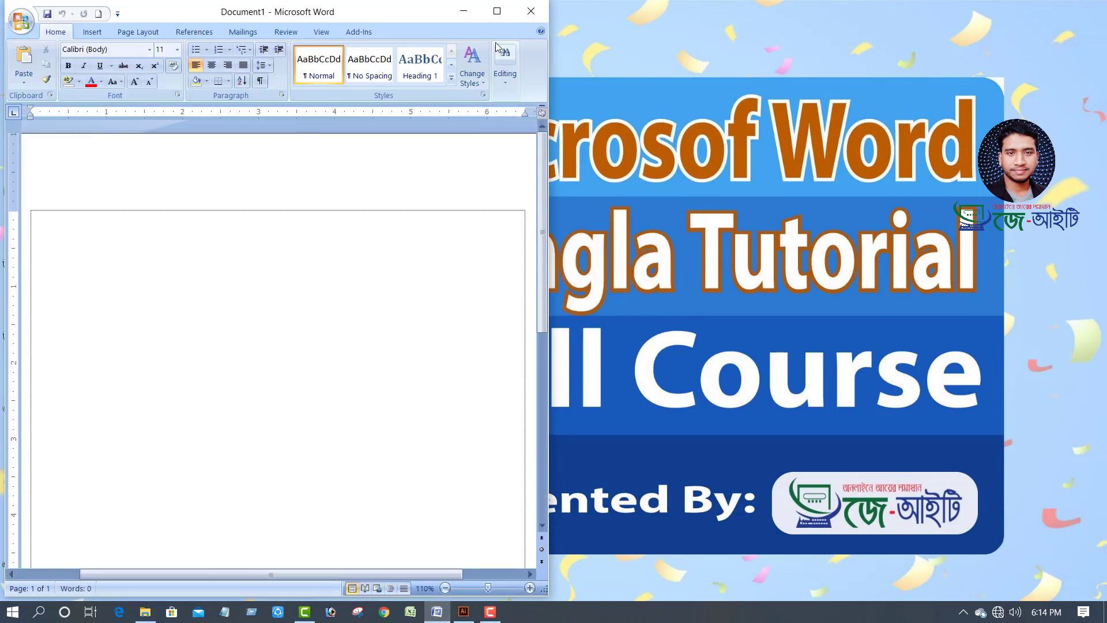
left_click(497, 11)
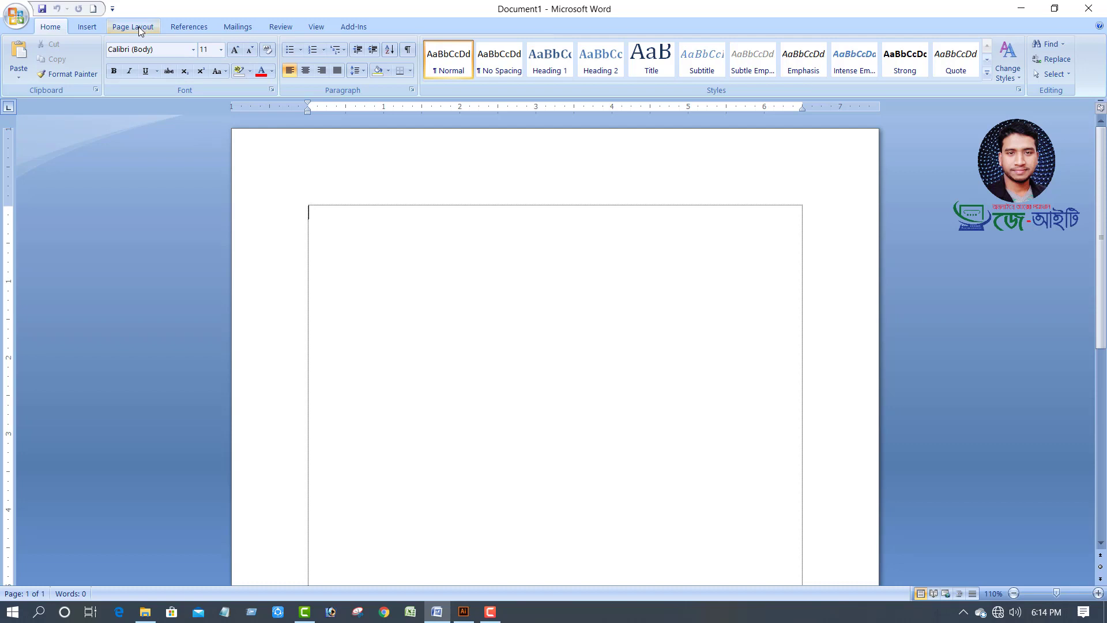
left_click(139, 27)
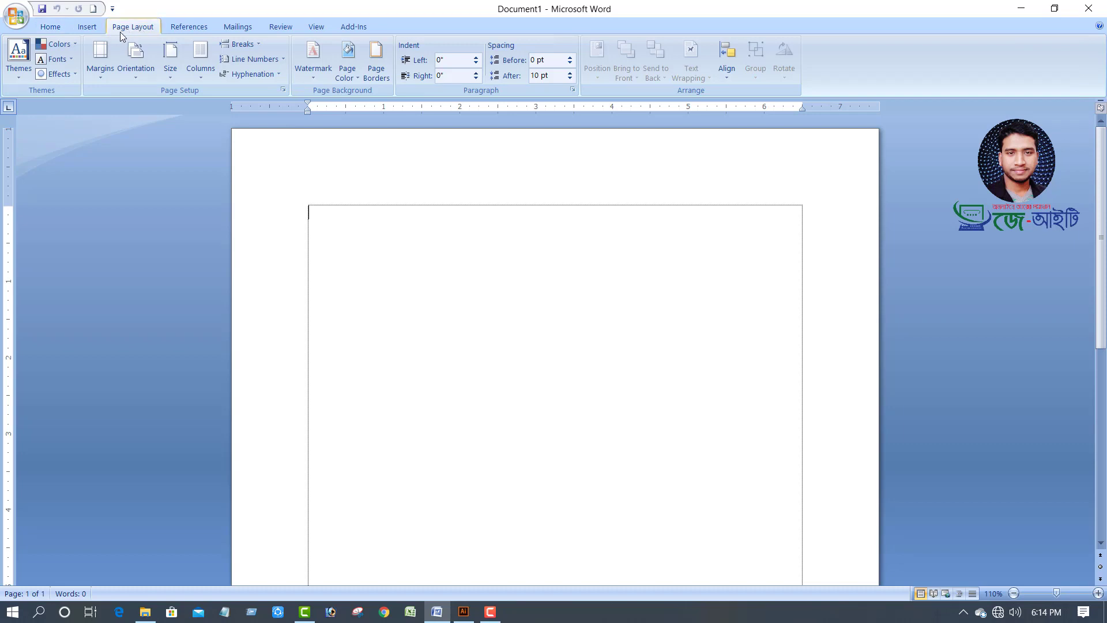
left_click(175, 67)
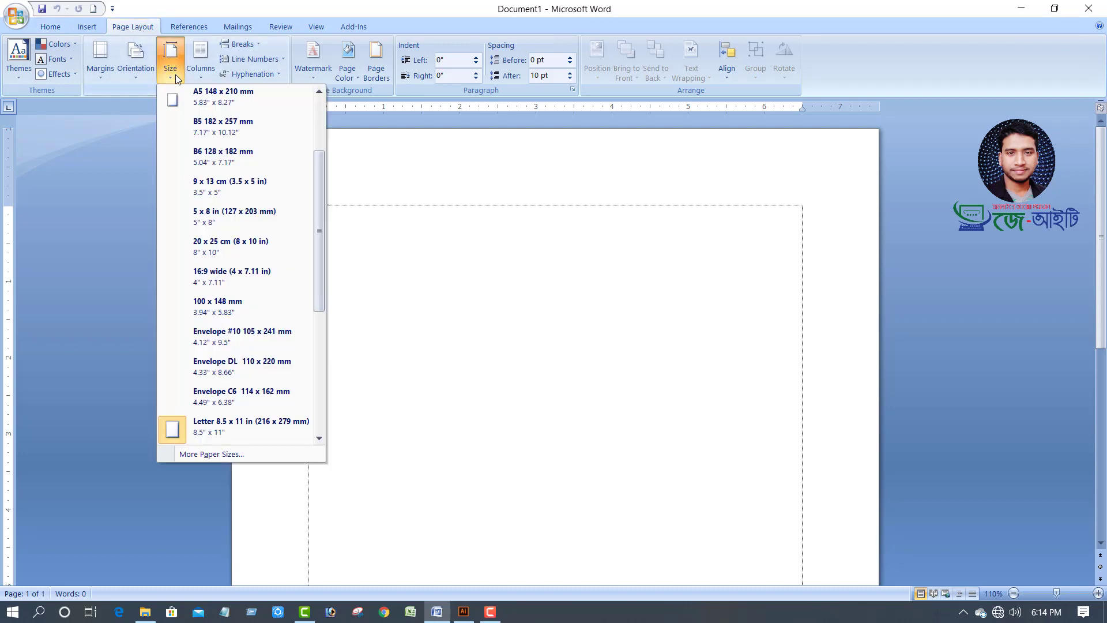
left_click(221, 102)
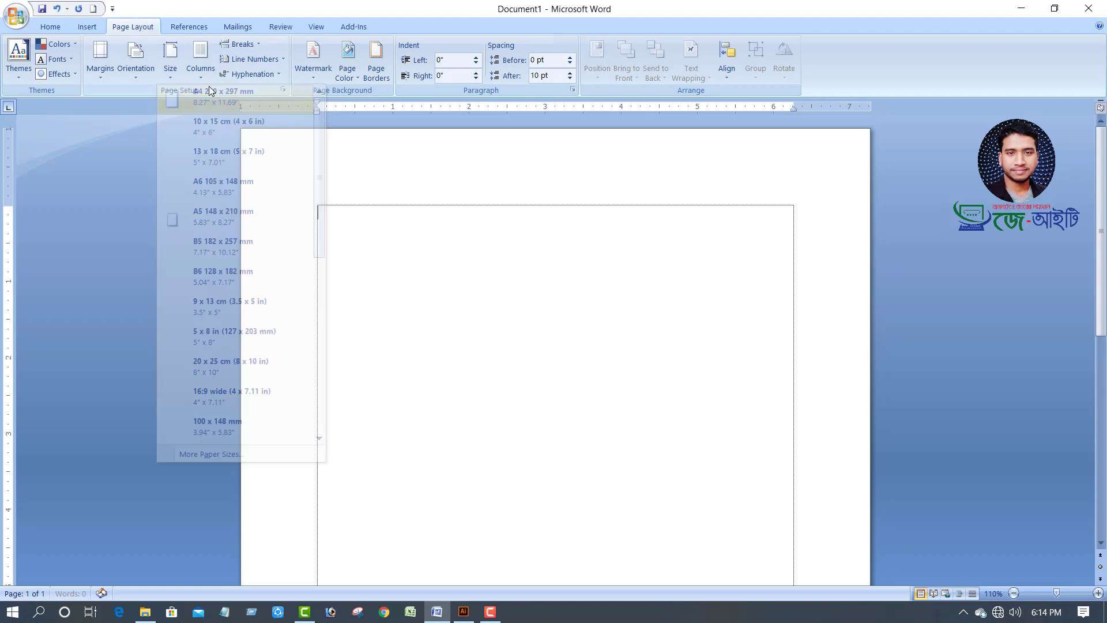
left_click(100, 79)
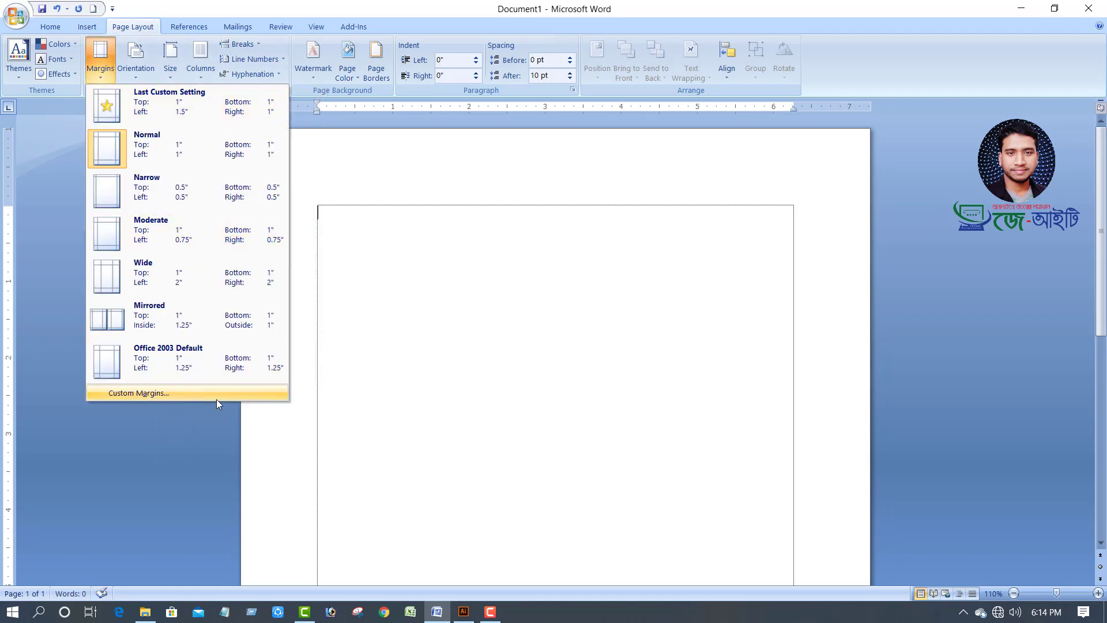
left_click(319, 217)
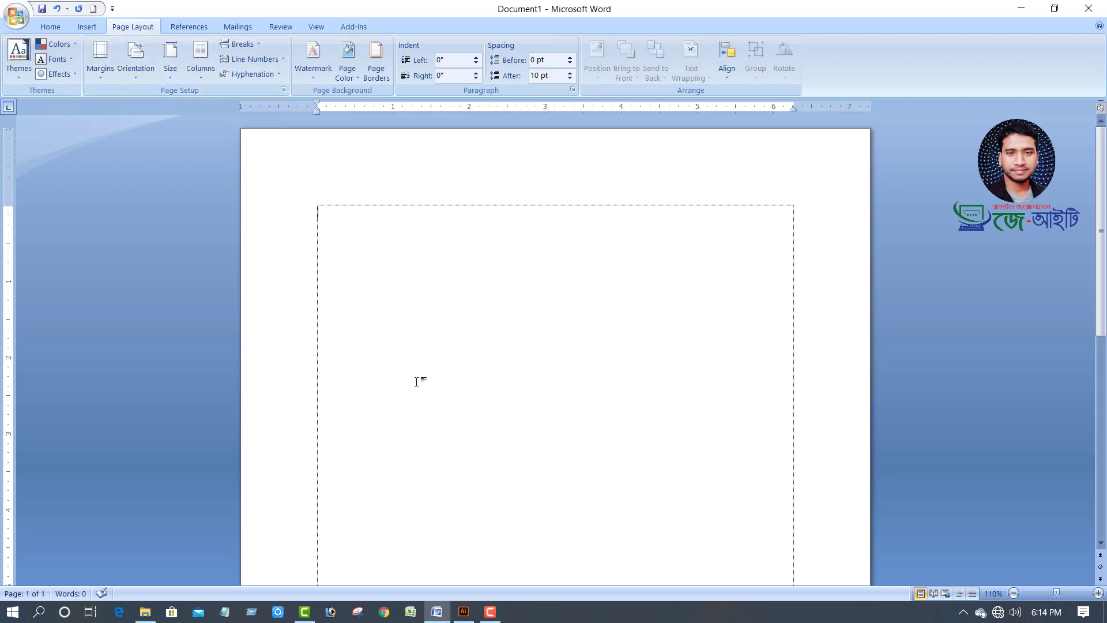
Step: Type a draft line 'BANGALADESH OPEN UNIVERSITY' and select it
type("SAN")
key("BackSpace")
key("BackSpace")
key("BackSpace")
type("S")
type("A")
key("BackSpace")
key("BackSpace")
type("BAN")
type("GALA")
type("DE")
type("SH ")
type("OPEN ")
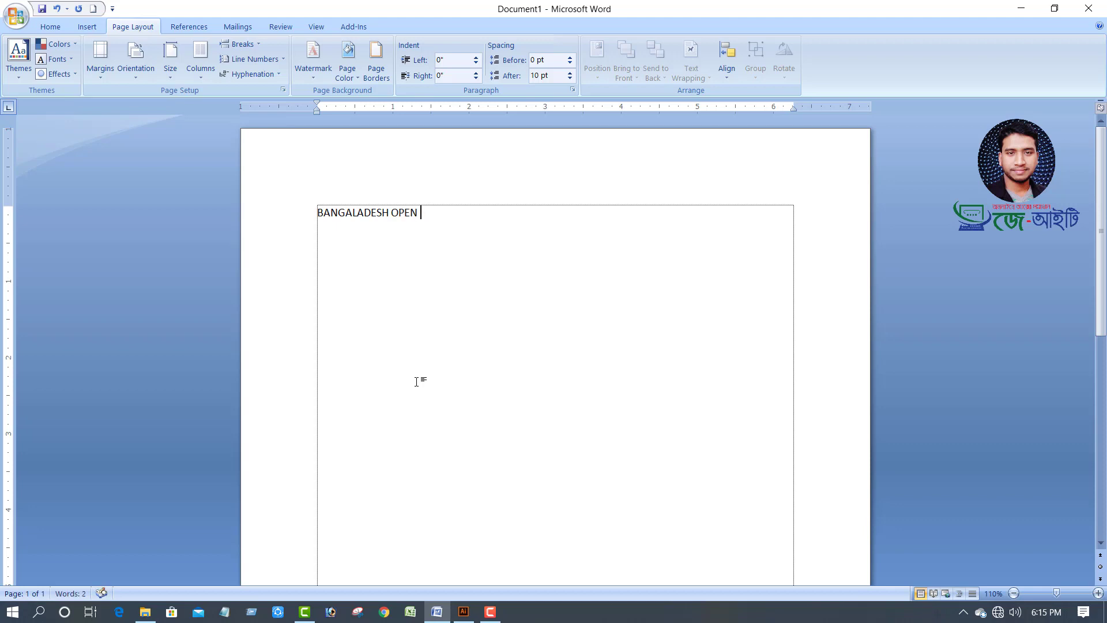
type("UNIVERSITY")
left_click_drag(487, 213, 279, 215)
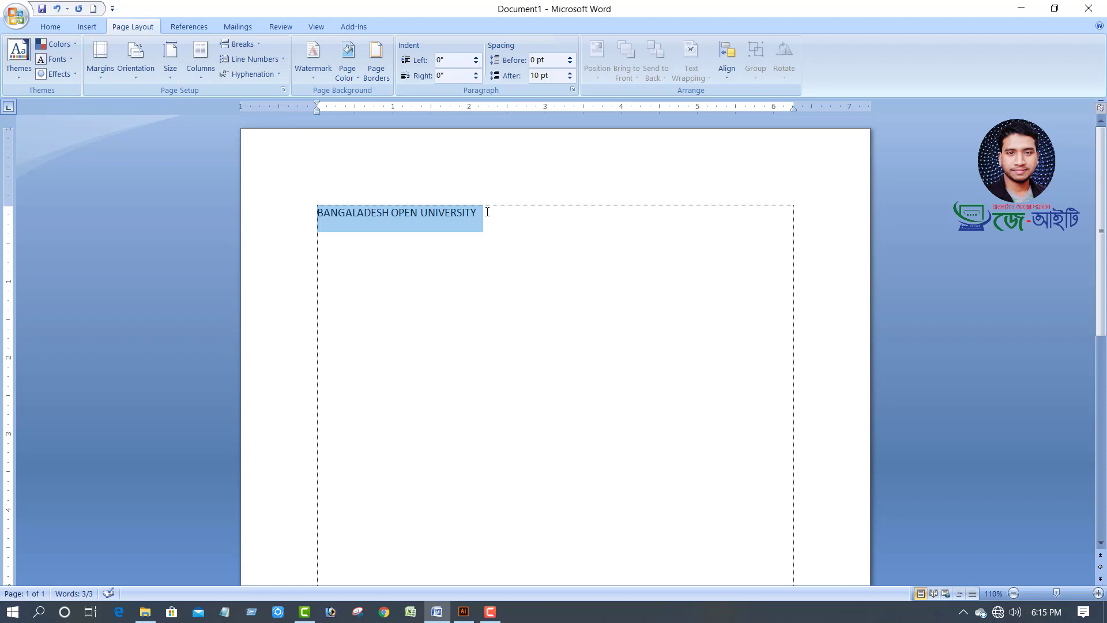
Step: Replace it with 'JHENAIGATI IT AND COMPUTER TRAINING CENTER' and select the heading line
type("asd")
key("BackSpace")
key("BackSpace")
key("BackSpace")
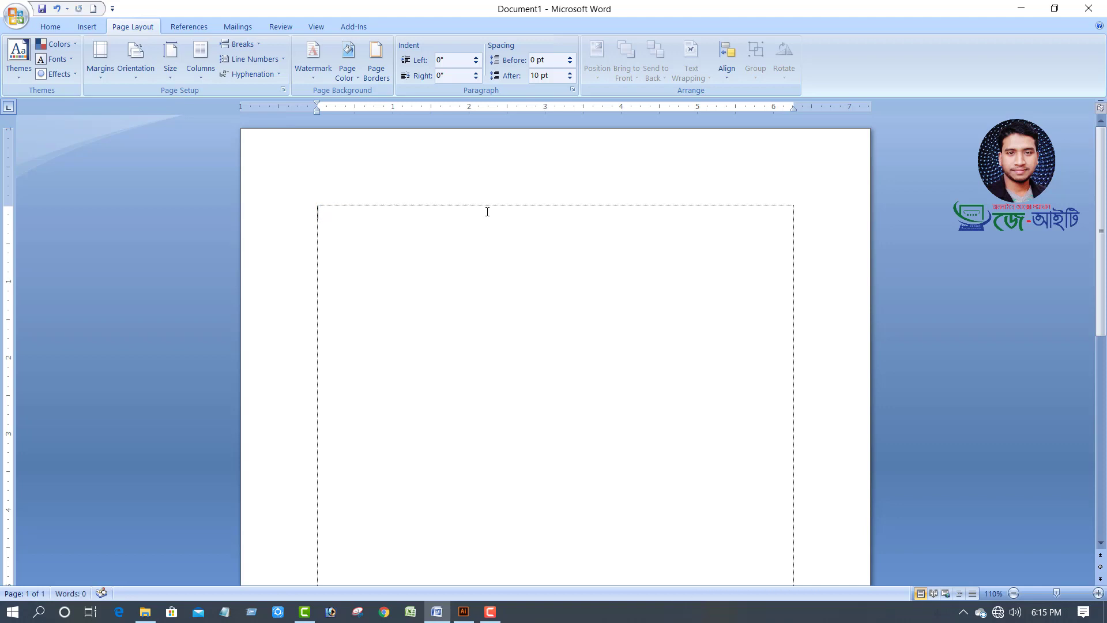
type("JHENAIGAT")
type("I IT")
type(" AND COMP")
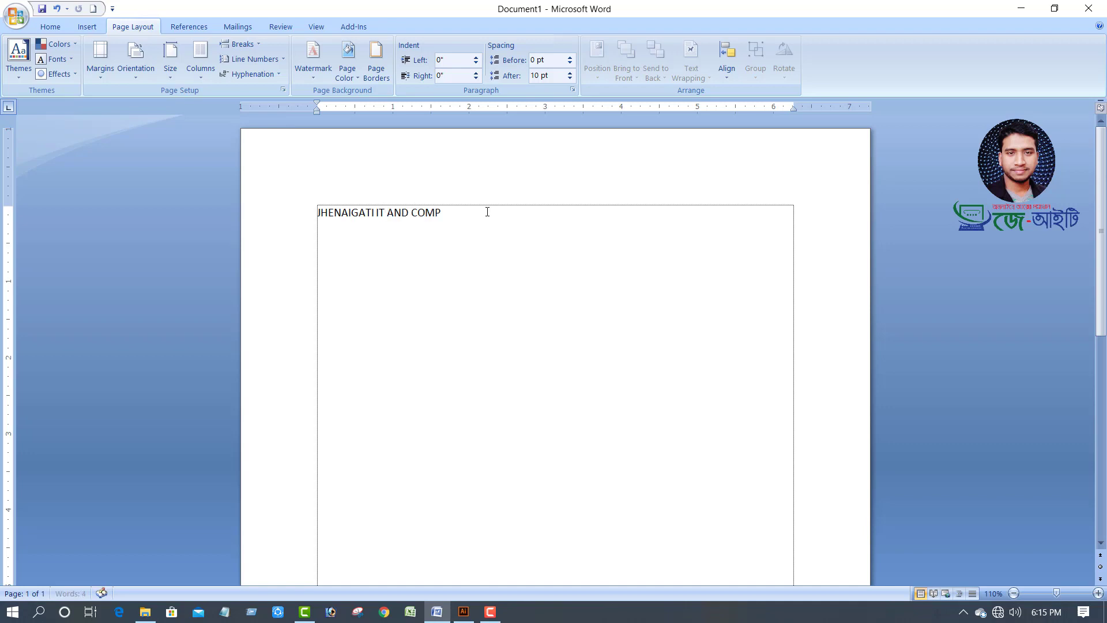
type("UTER TRA")
type("INING")
type(" CENT")
type("ER")
left_click_drag(588, 213, 188, 211)
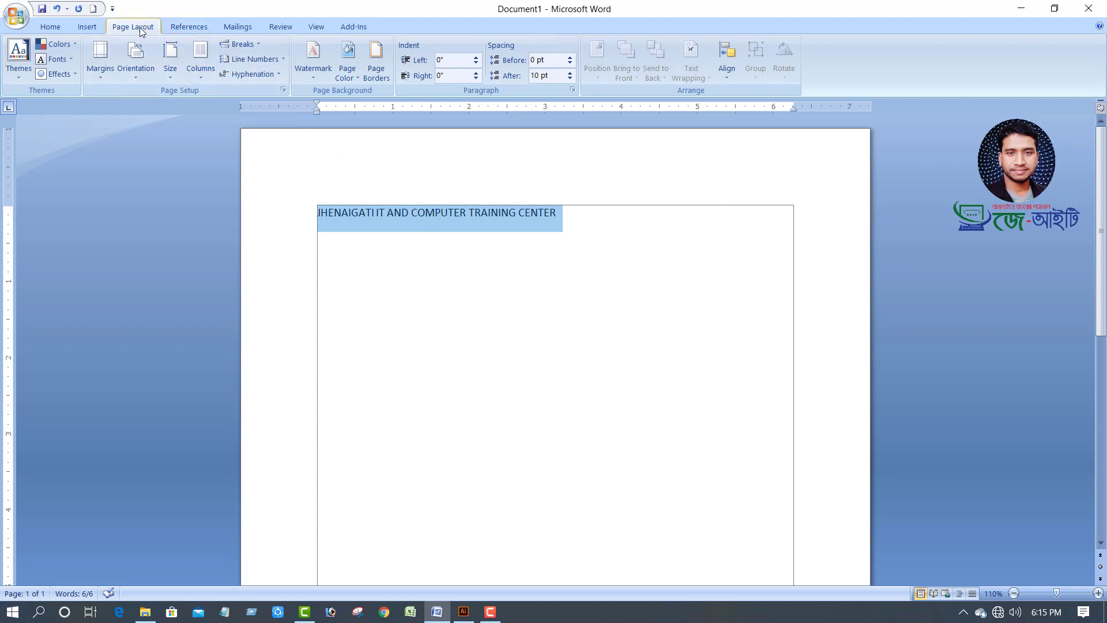
Step: Convert the selected heading into an outlined WordArt style in Arial Black 36
left_click(88, 27)
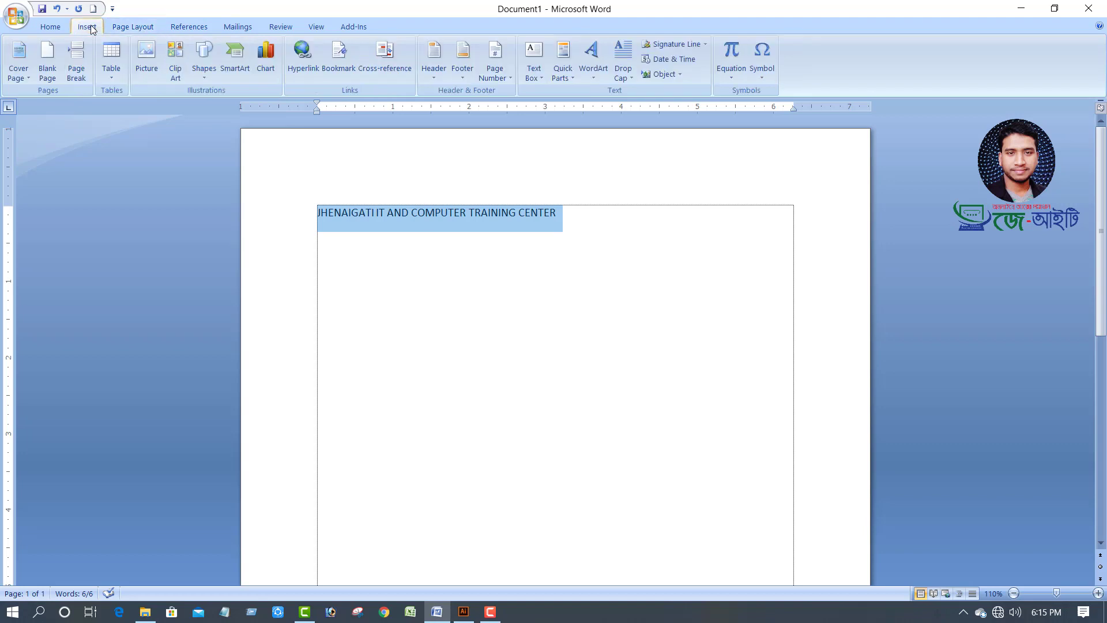
left_click(594, 74)
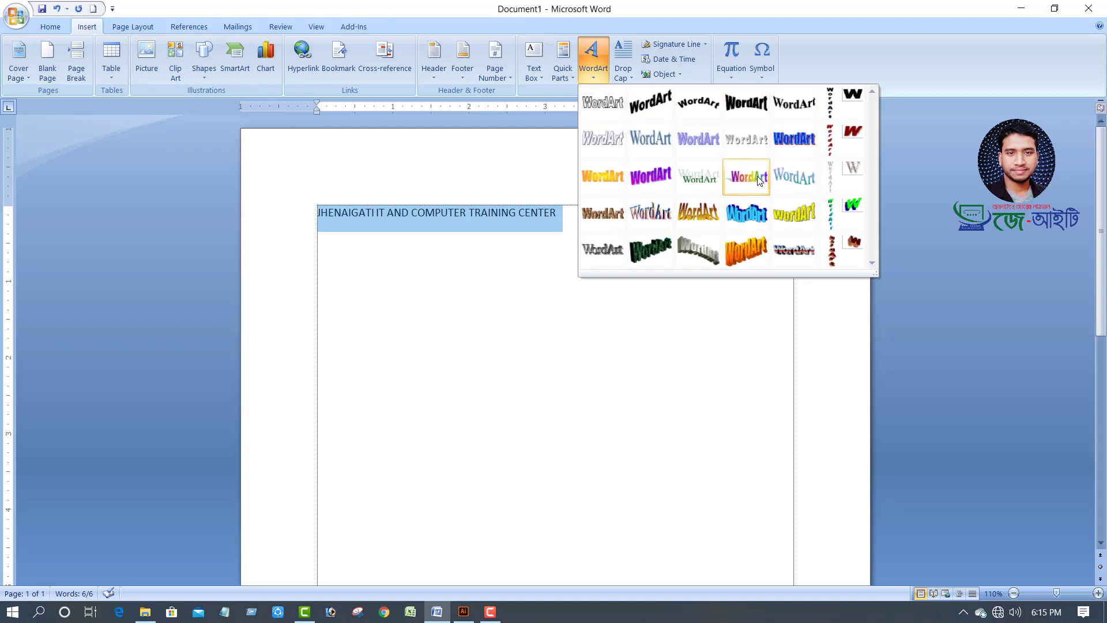
left_click(603, 106)
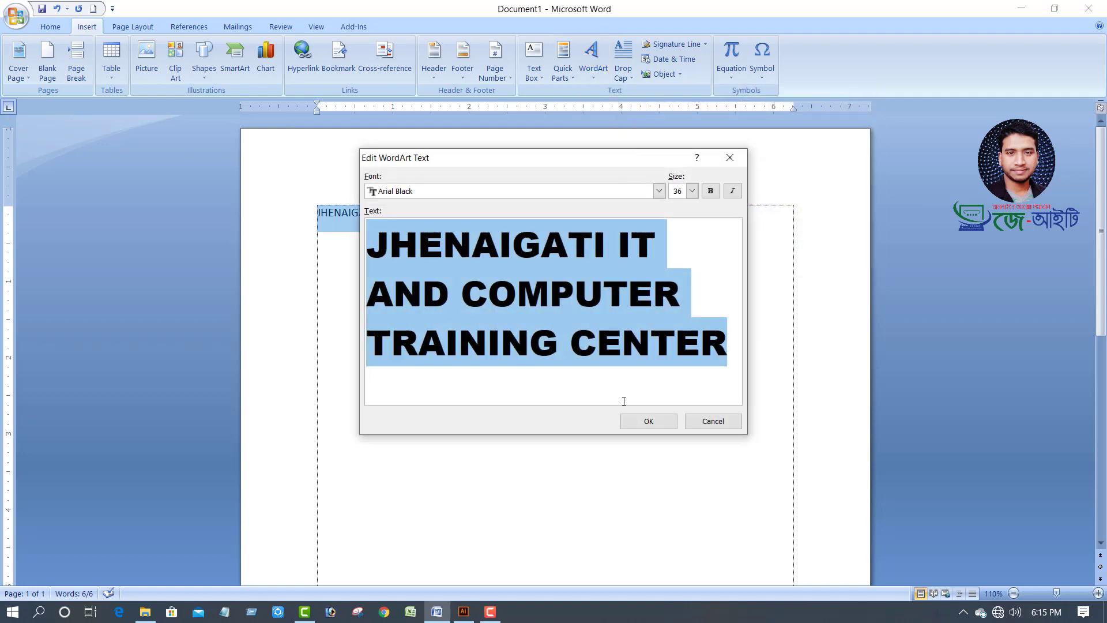
left_click(648, 421)
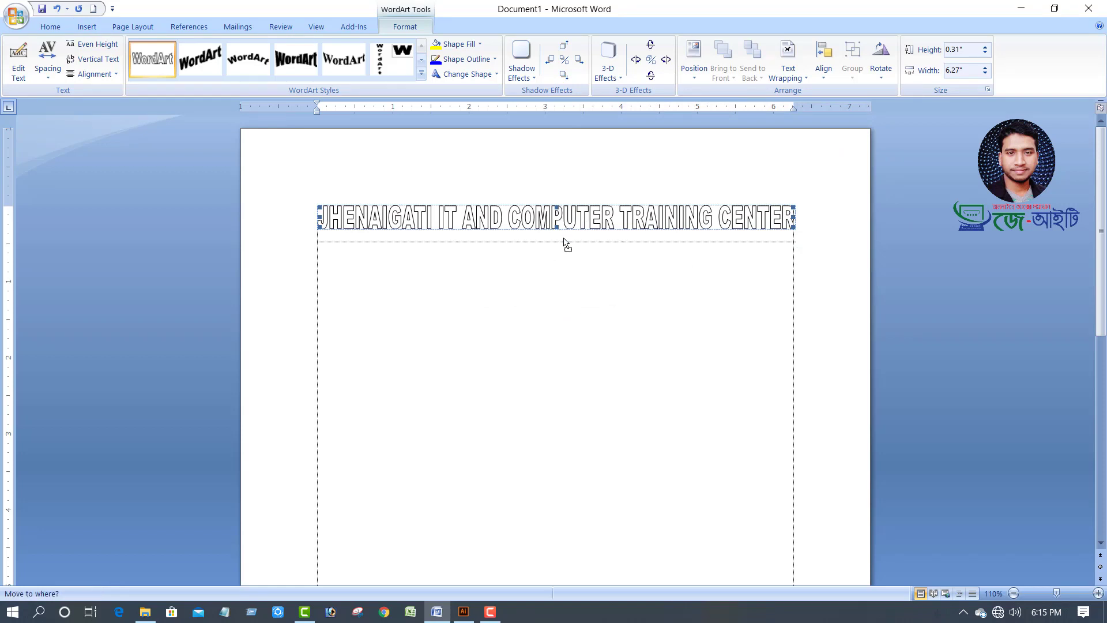
left_click(564, 242)
left_click(600, 228)
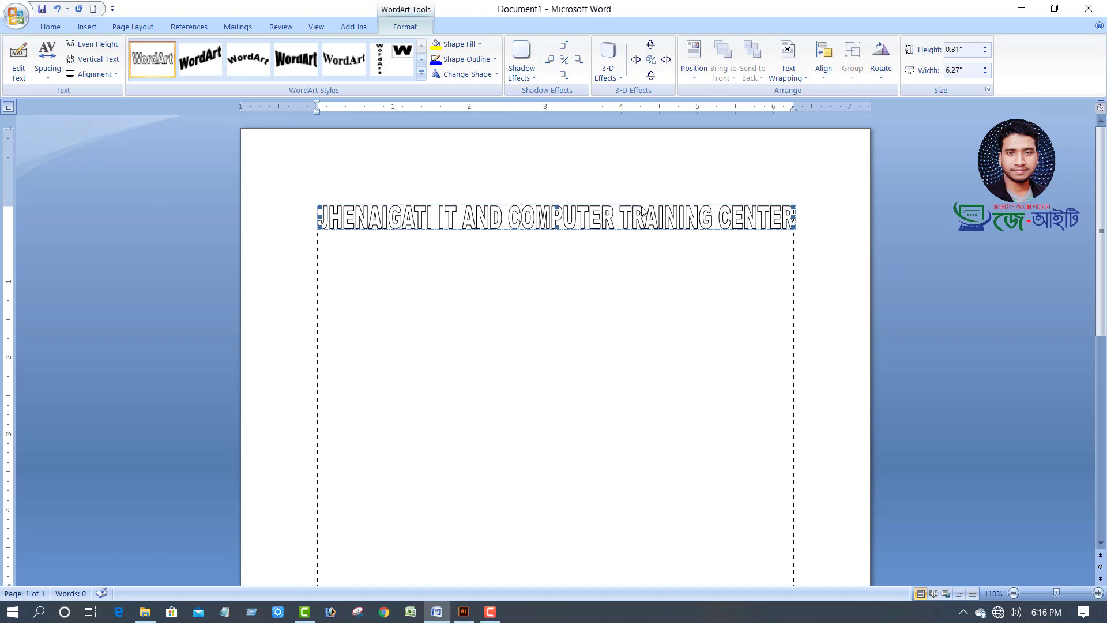
Step: Set the WordArt title's text wrapping to In Front of Text
left_click(807, 83)
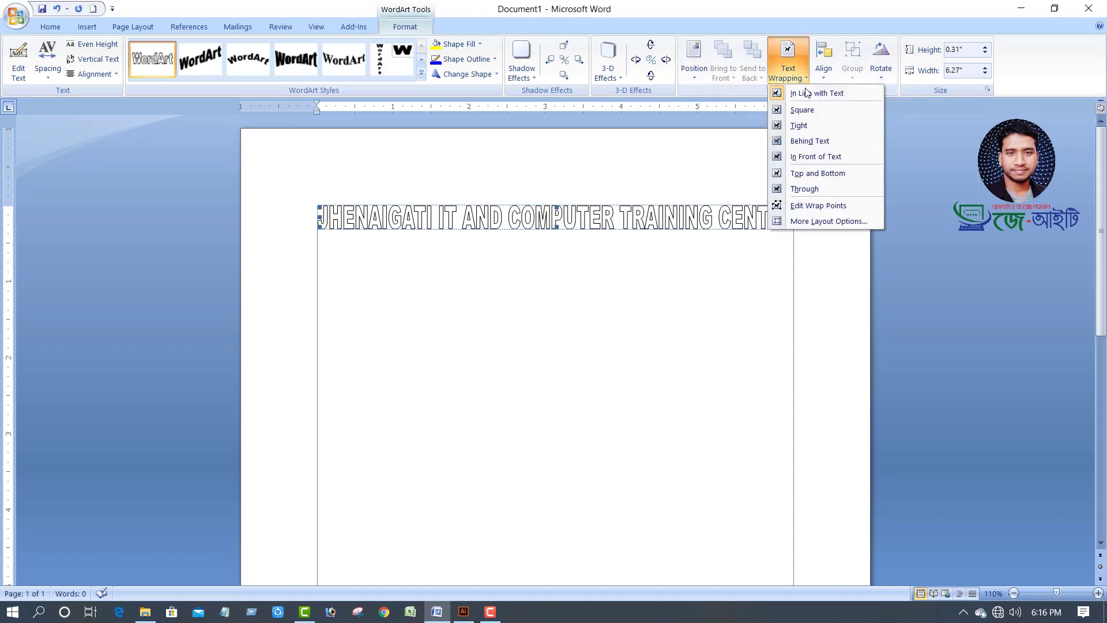
left_click(813, 163)
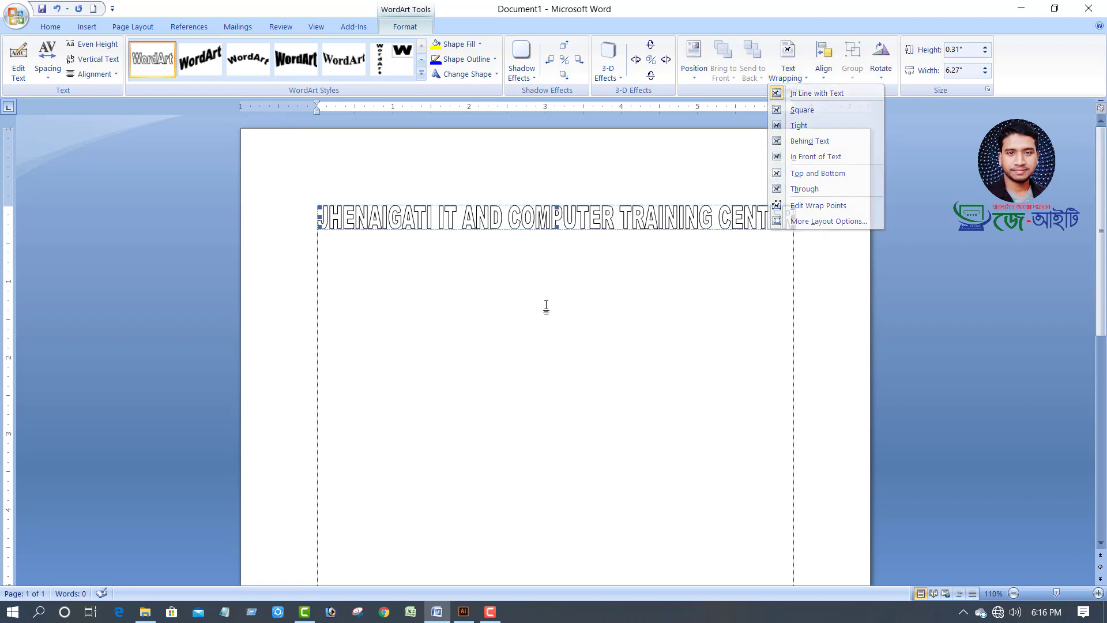
right_click(583, 222)
mouse_move(616, 306)
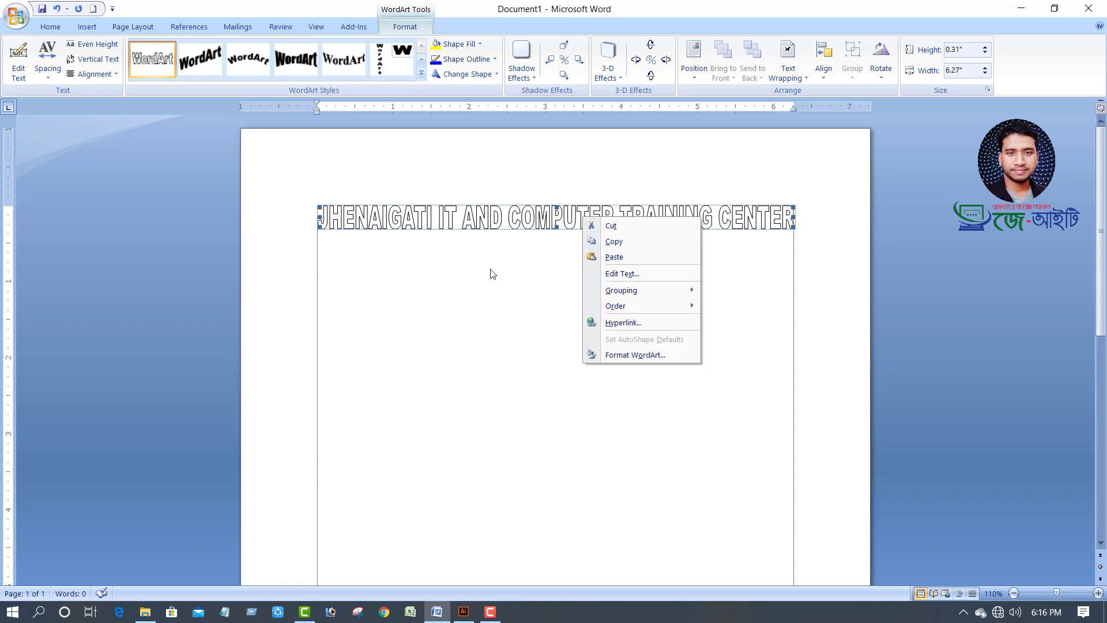
left_click(528, 273)
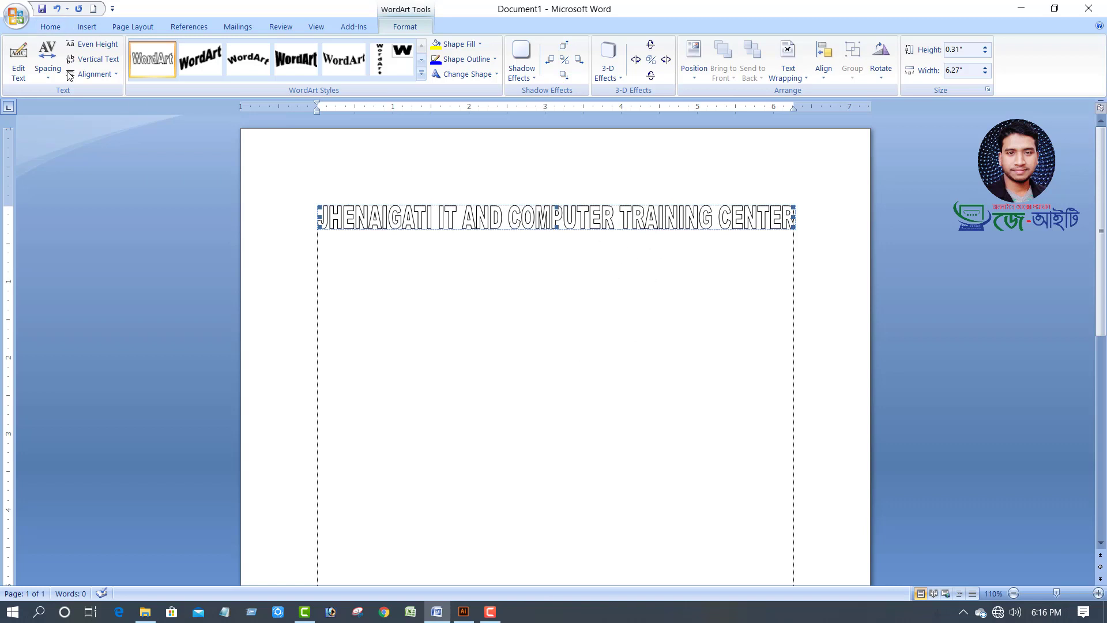
left_click(51, 27)
right_click(497, 212)
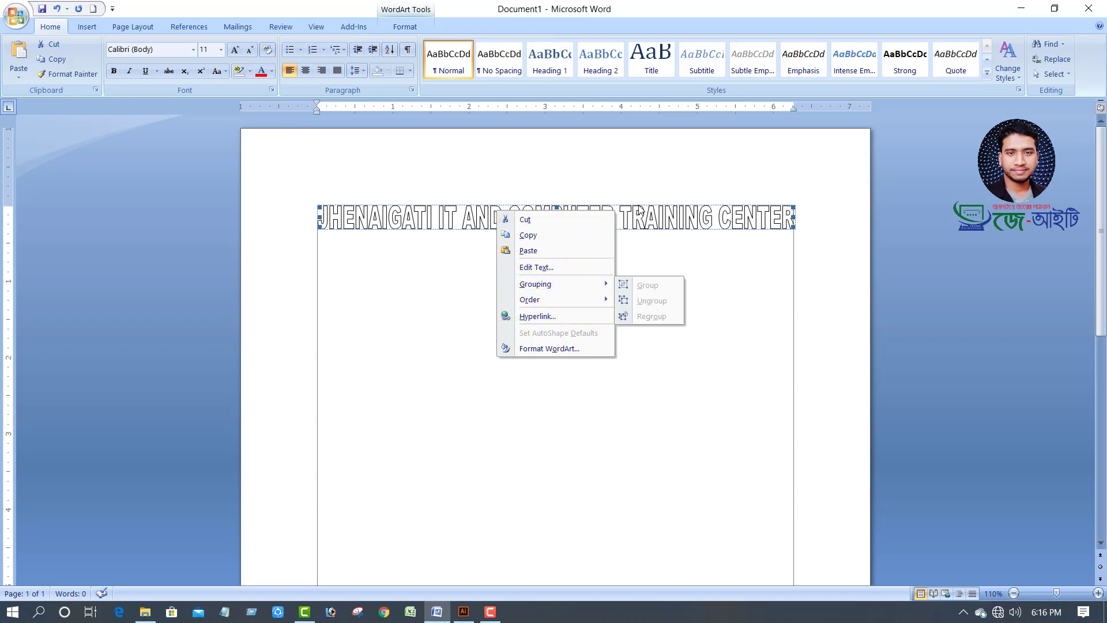
left_click(672, 214)
Step: Reapply In Front of Text, enlarge the WordArt to 7.35" by 0.65", and raise it to the page top
double_click(650, 225)
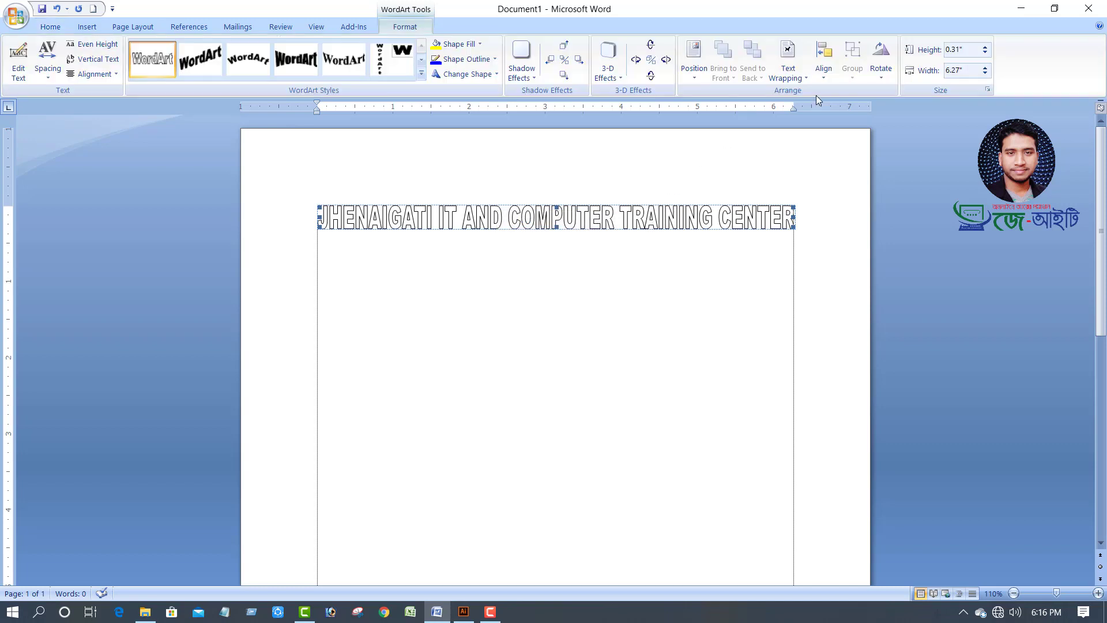
left_click(788, 68)
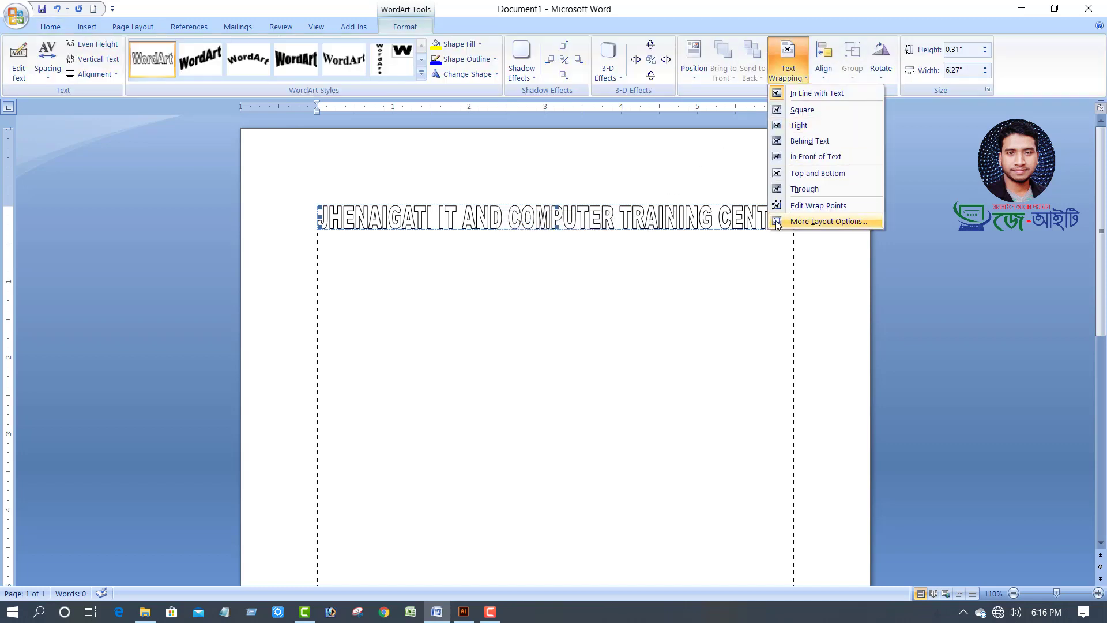
left_click(807, 156)
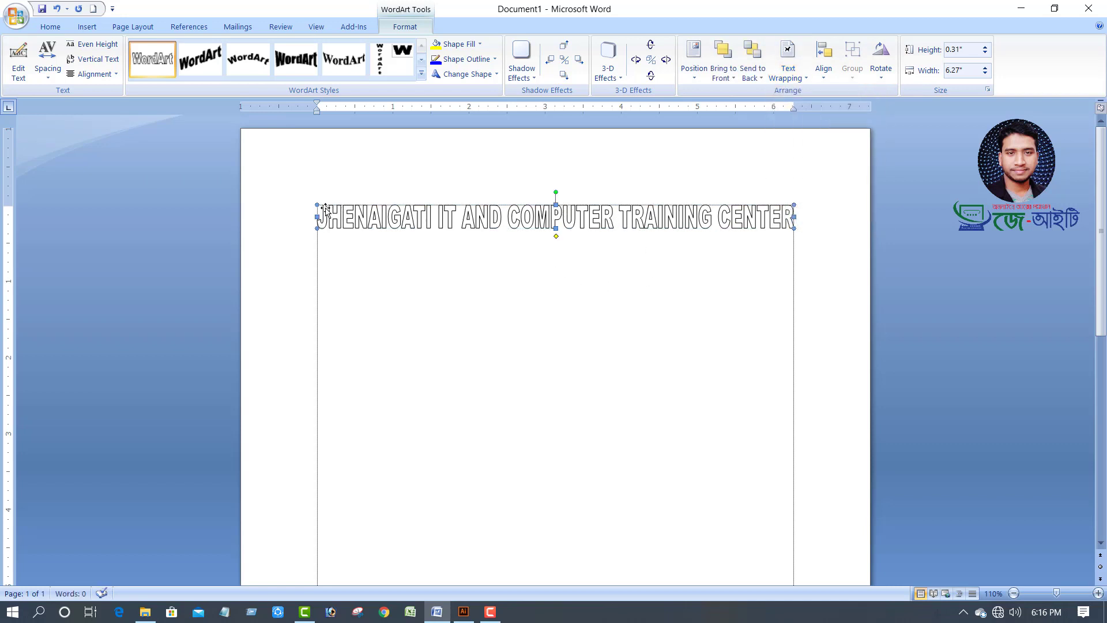
left_click_drag(302, 195, 273, 179)
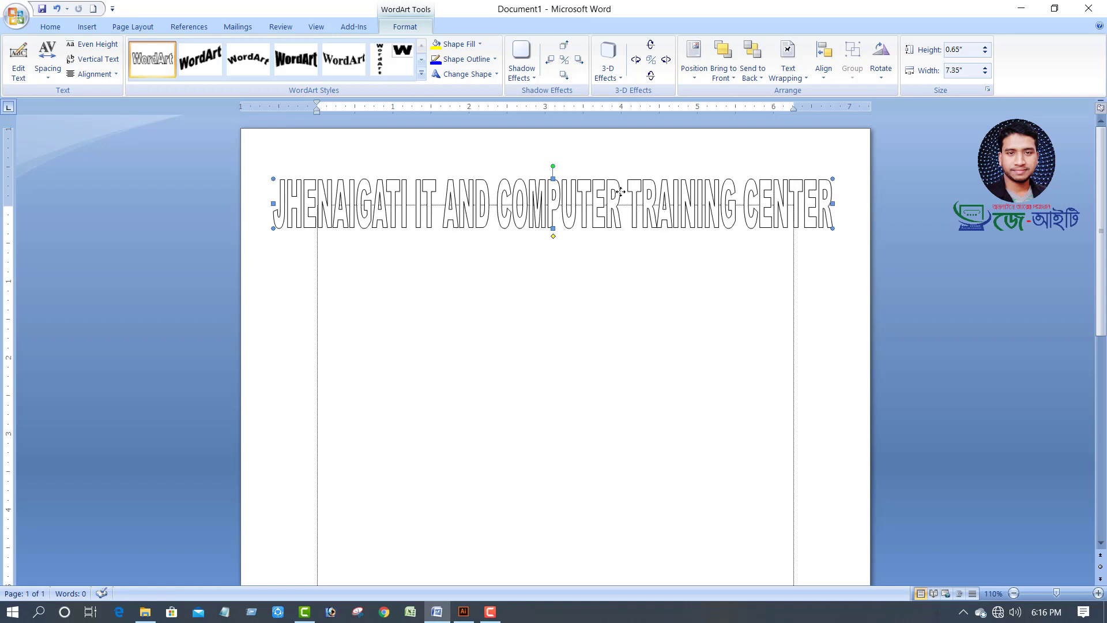
left_click_drag(625, 182, 634, 161)
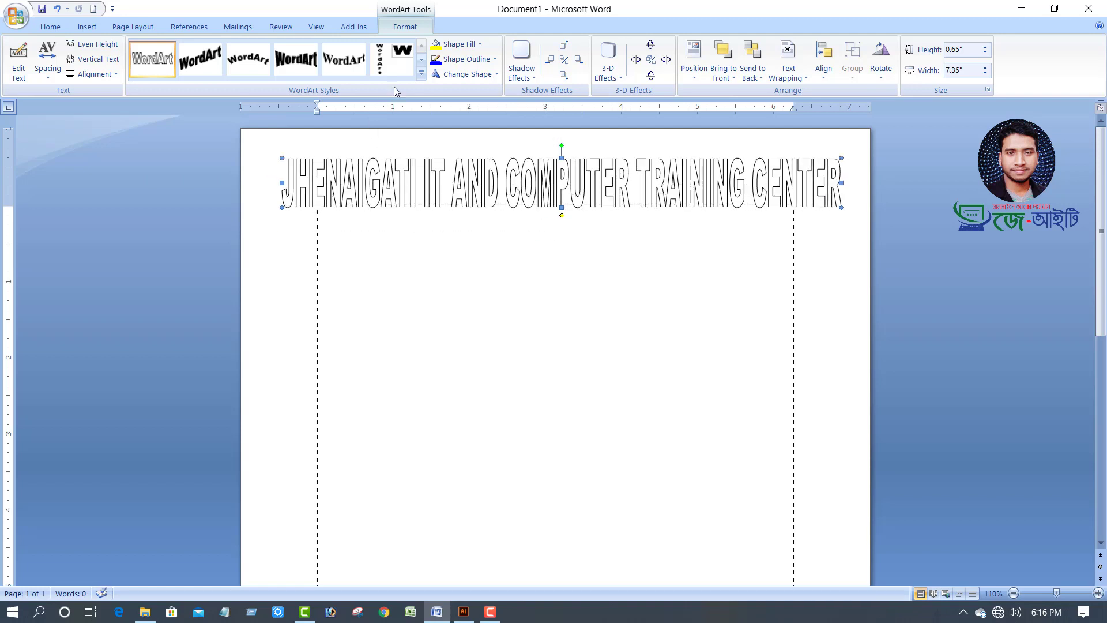
Step: Give the WordArt title a lighter blue fill and a matching blue letter outline
left_click(494, 64)
left_click(446, 92)
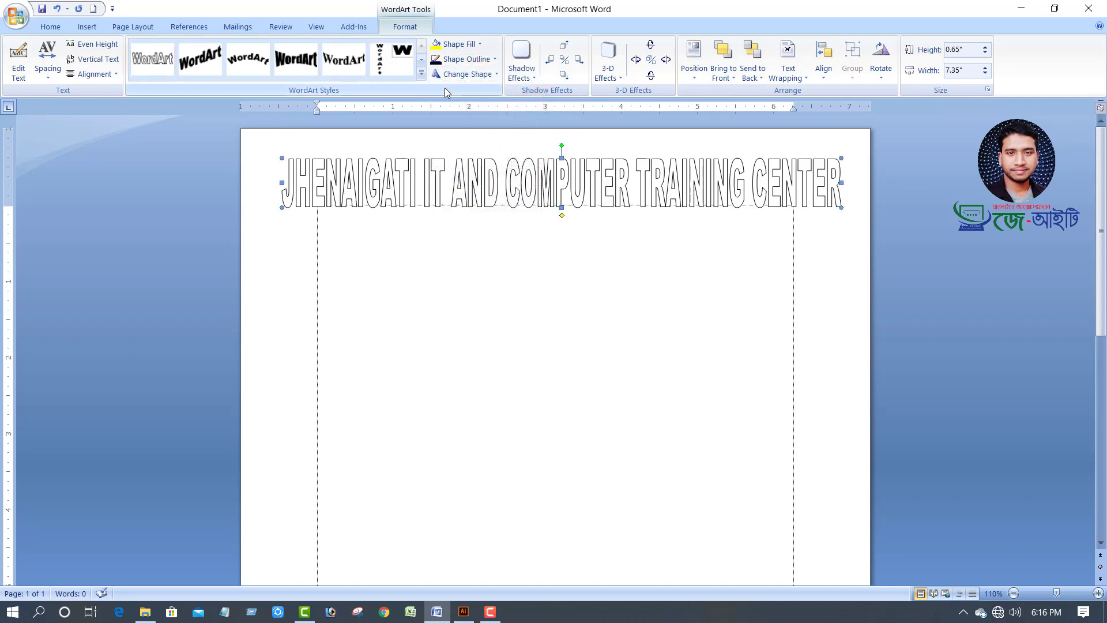
left_click(459, 44)
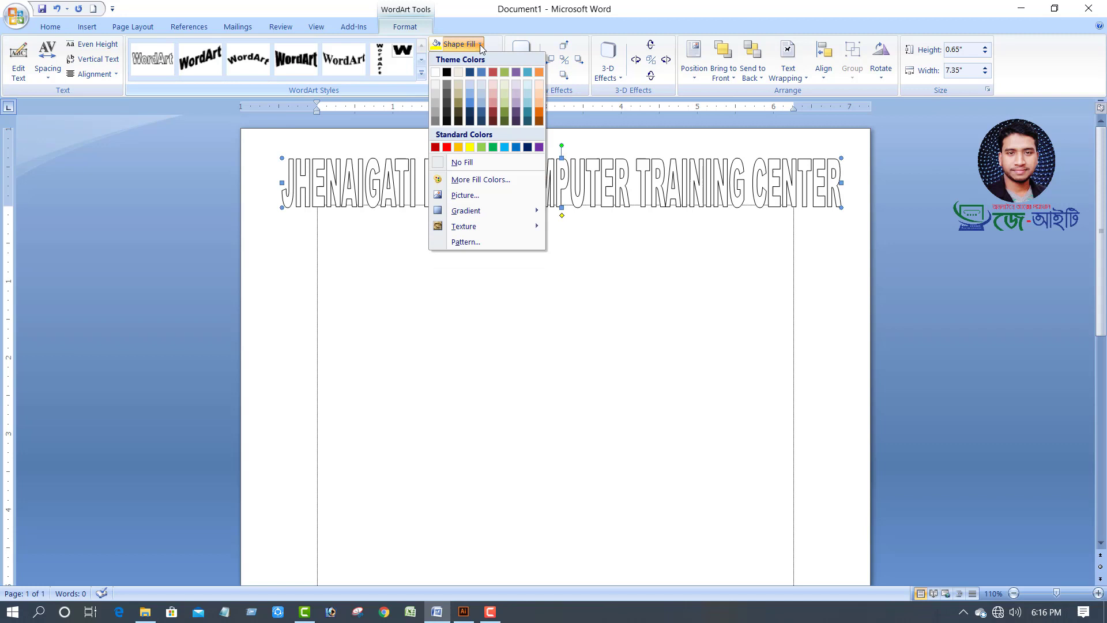
left_click(447, 72)
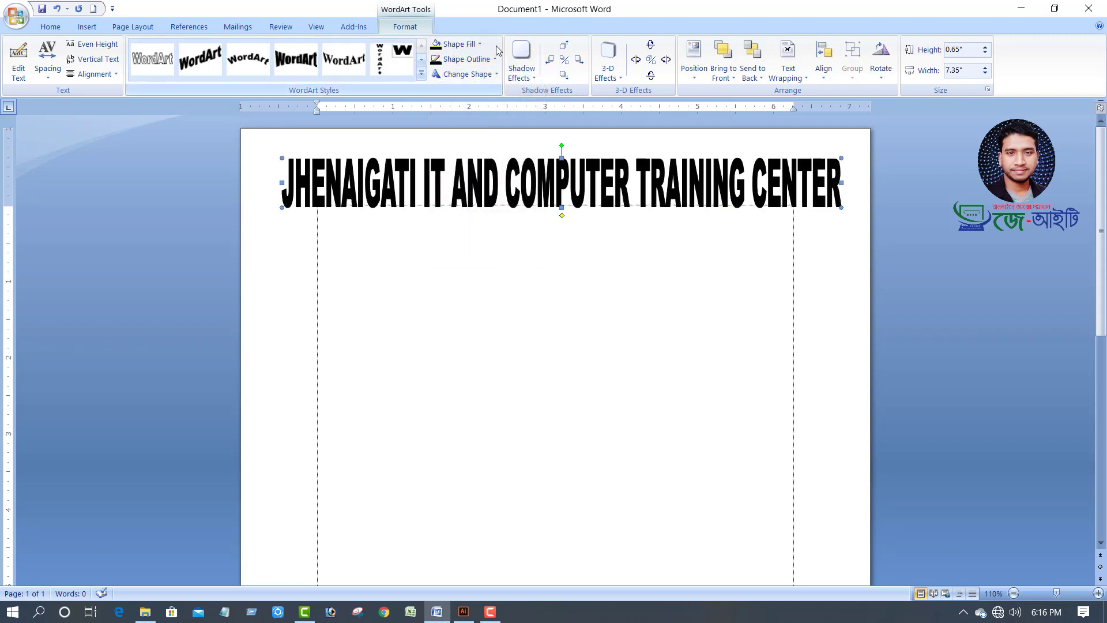
left_click(462, 44)
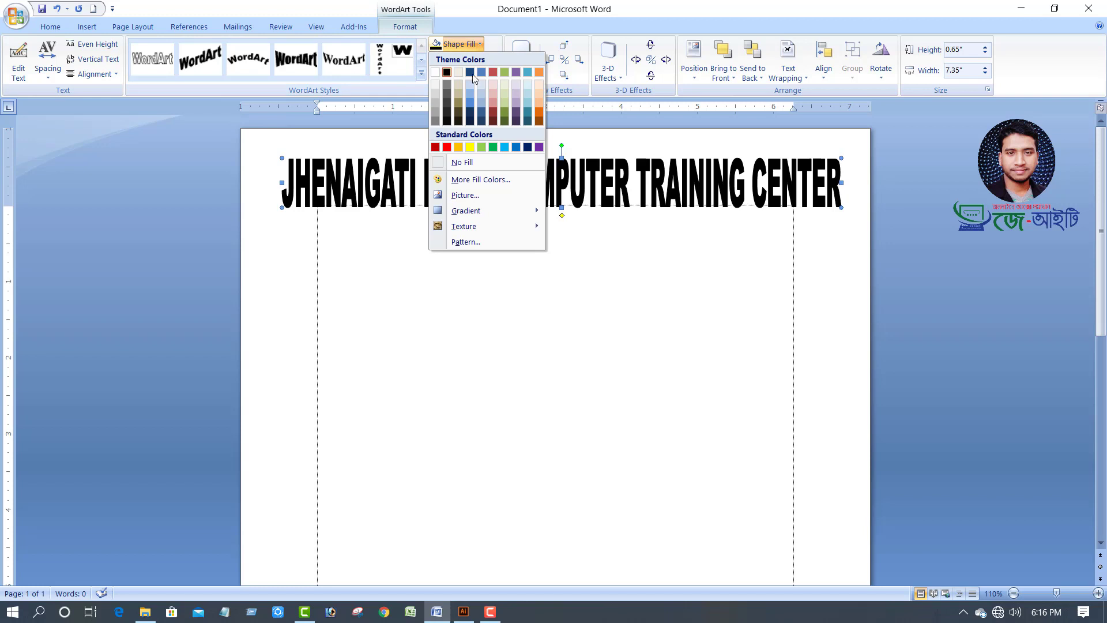
left_click(470, 113)
left_click(481, 45)
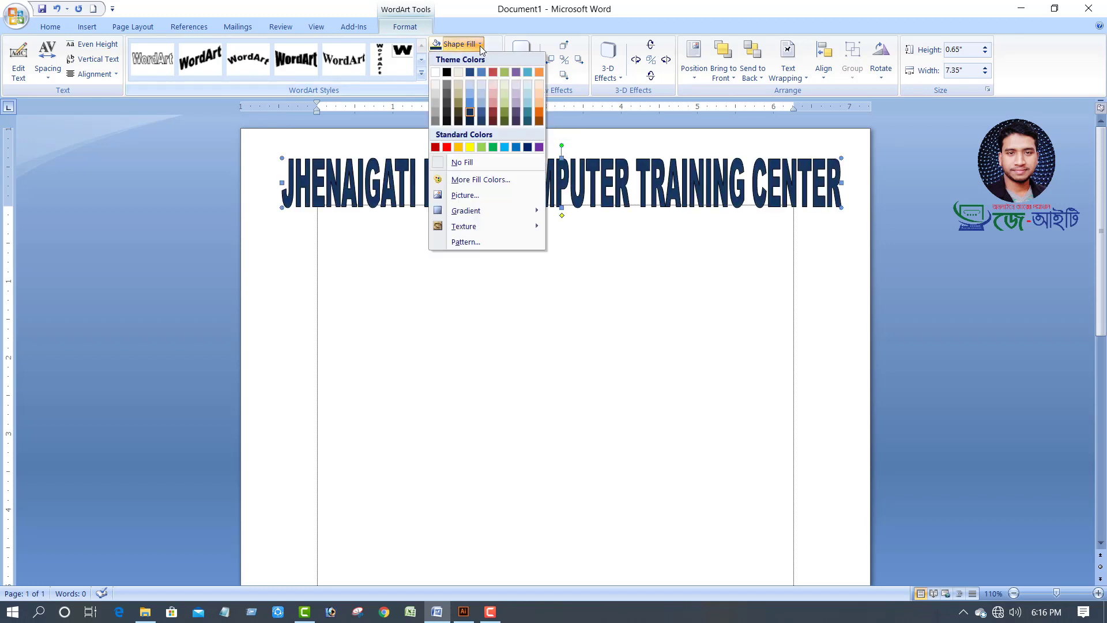
left_click(470, 105)
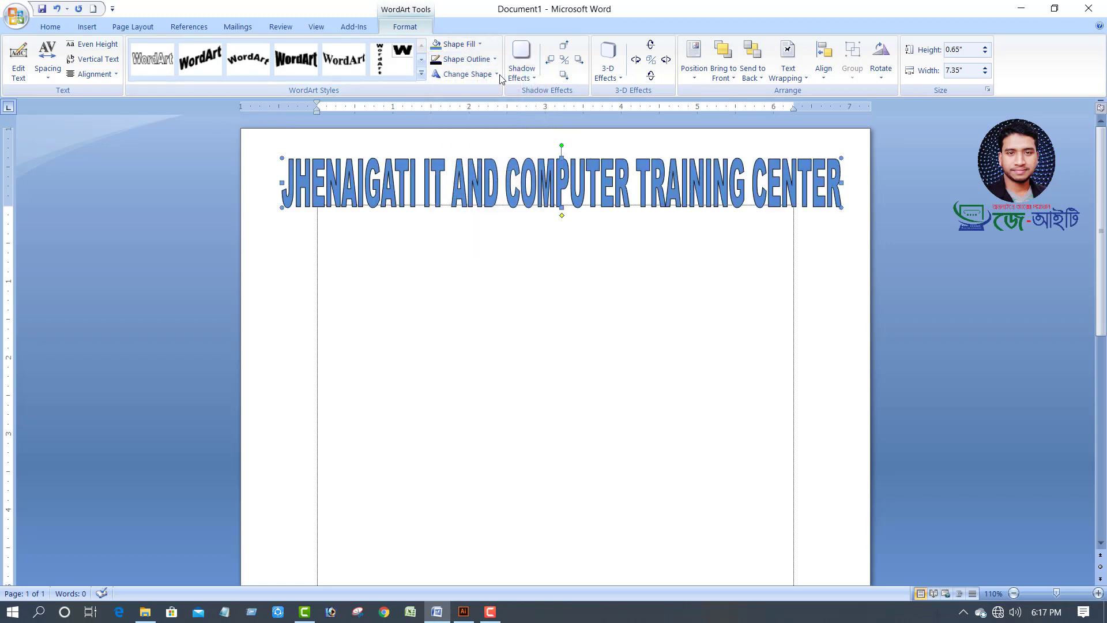
left_click(467, 59)
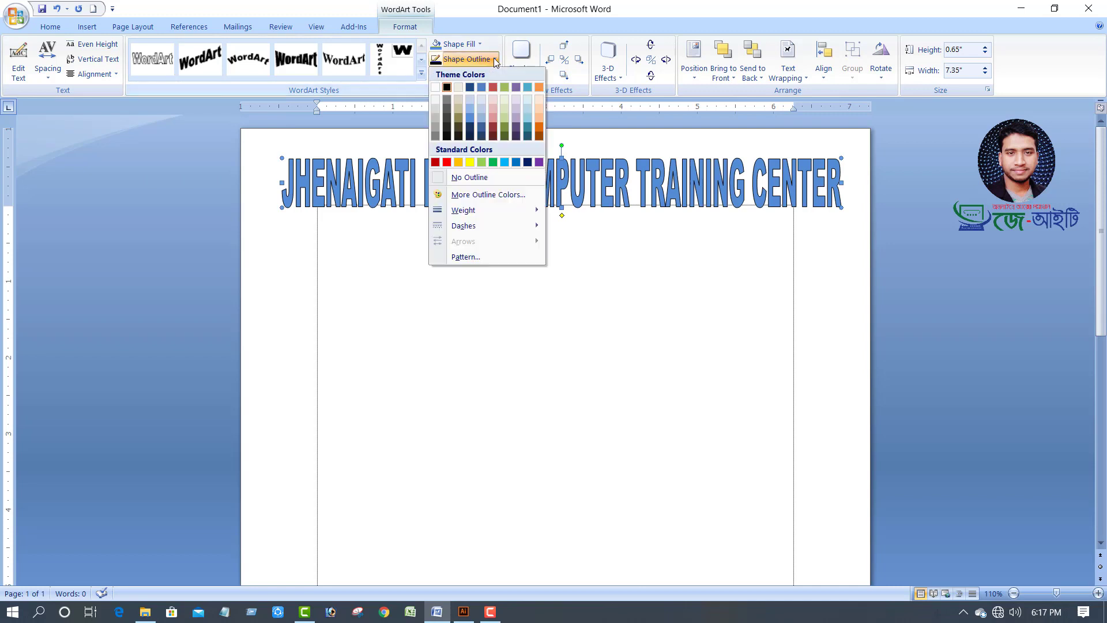
left_click(470, 120)
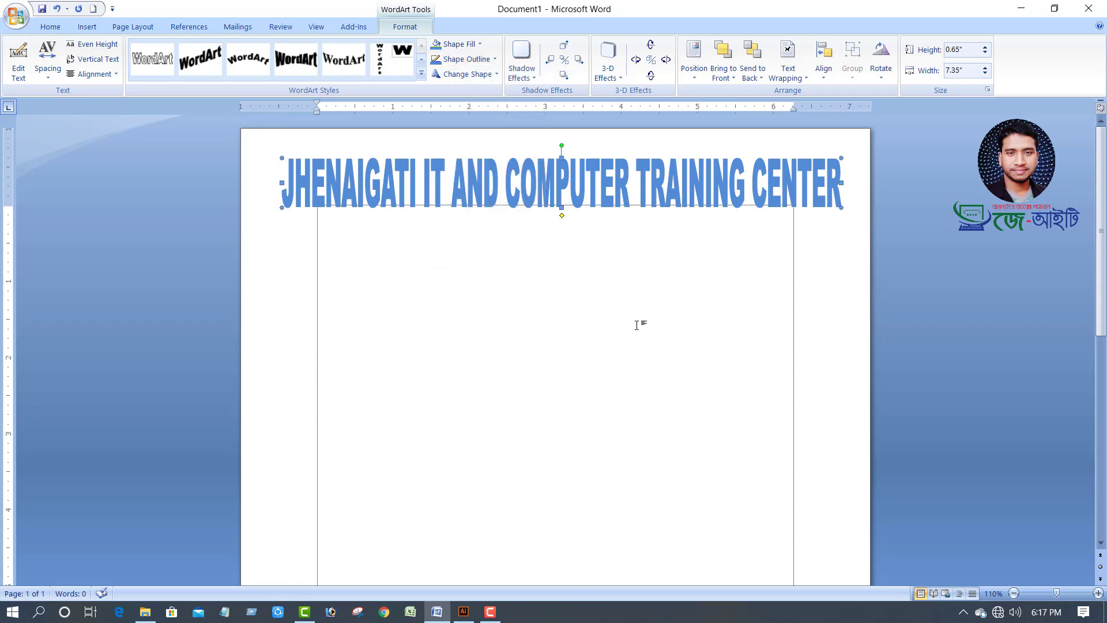
Step: Type the address line 'Jhenaigti, Sherpur' below the WordArt title
left_click(575, 297)
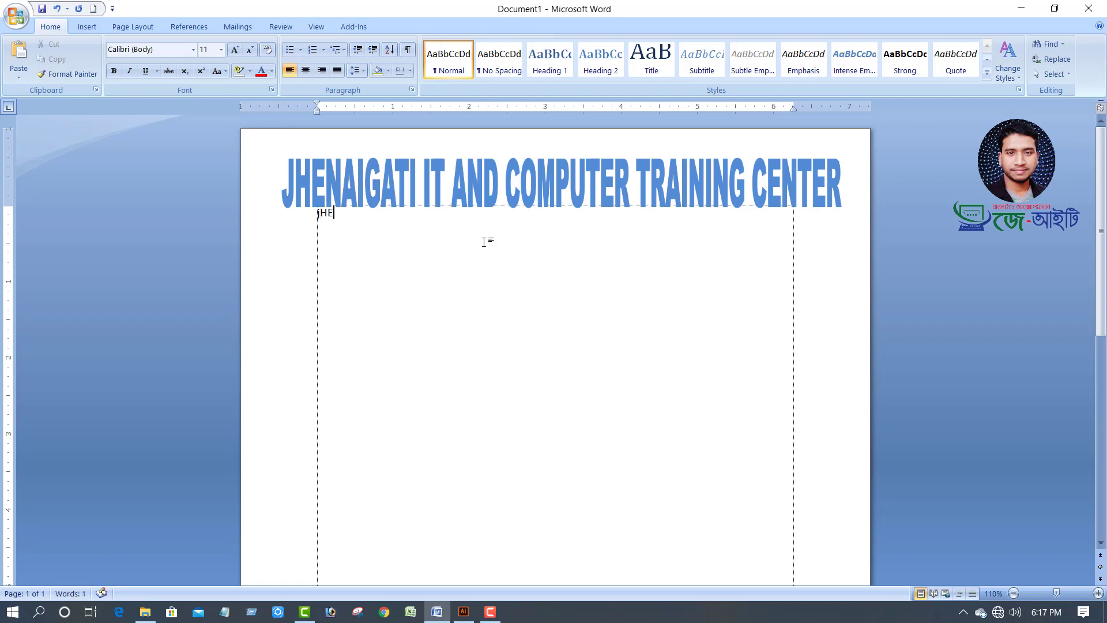
type("jhe")
type("naigti")
type(", Sh")
type("pout")
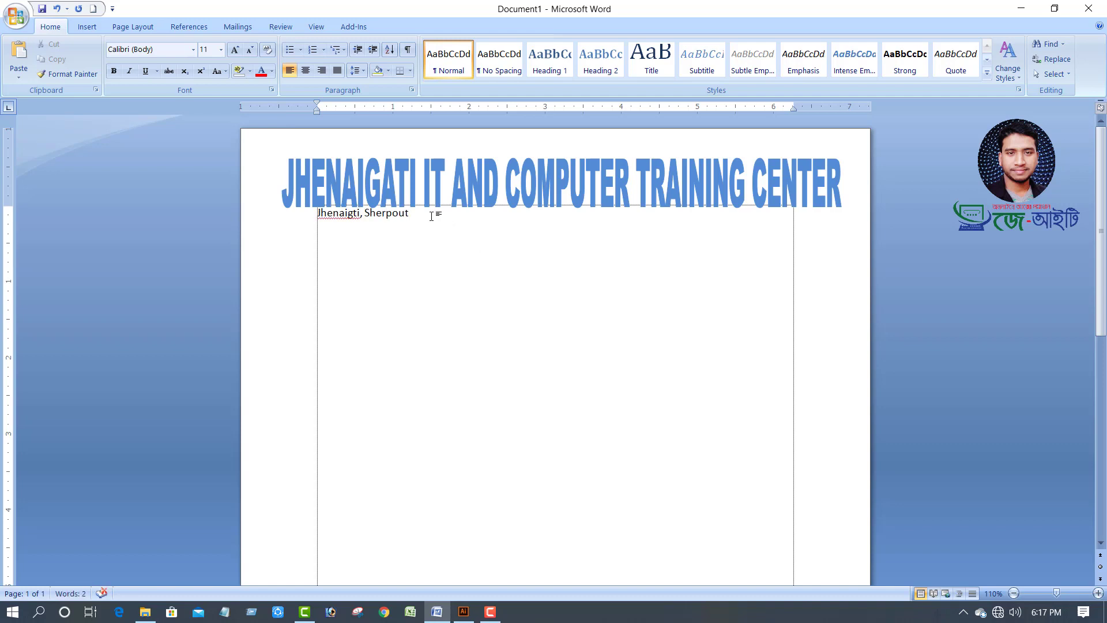
key("BackSpace")
key("BackSpace")
key("BackSpace")
type("ut")
type("r")
Step: Make the address line 36 pt, centred and bold
left_click(262, 217)
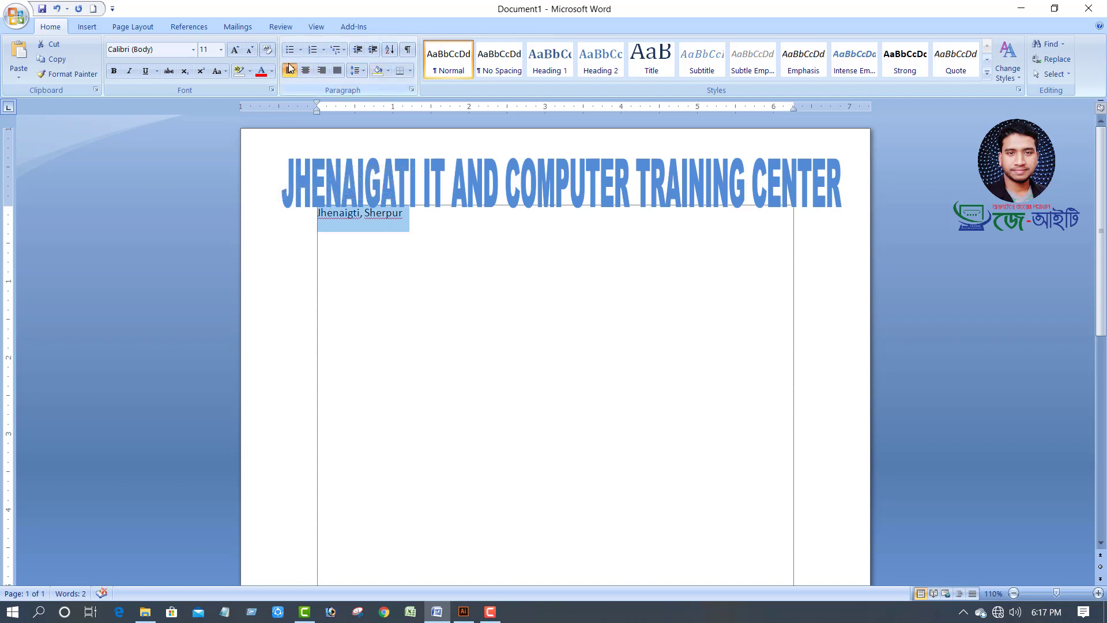
left_click(235, 50)
left_click(235, 50)
left_click(234, 50)
left_click(234, 49)
left_click(234, 50)
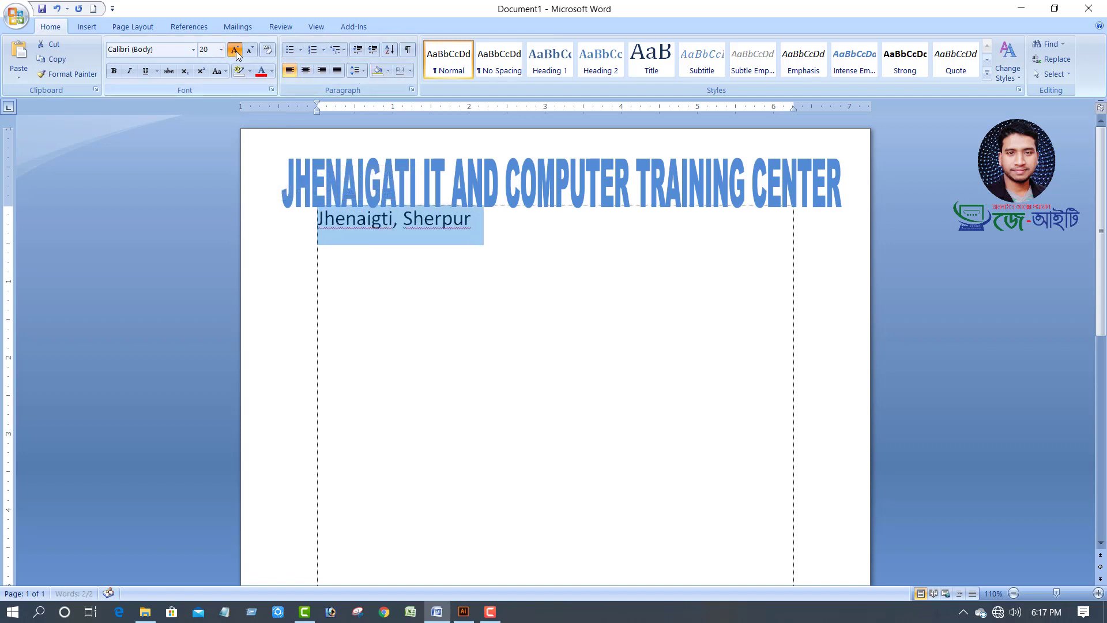
left_click(234, 50)
left_click(235, 50)
left_click(235, 49)
left_click(235, 50)
left_click(235, 49)
left_click(235, 50)
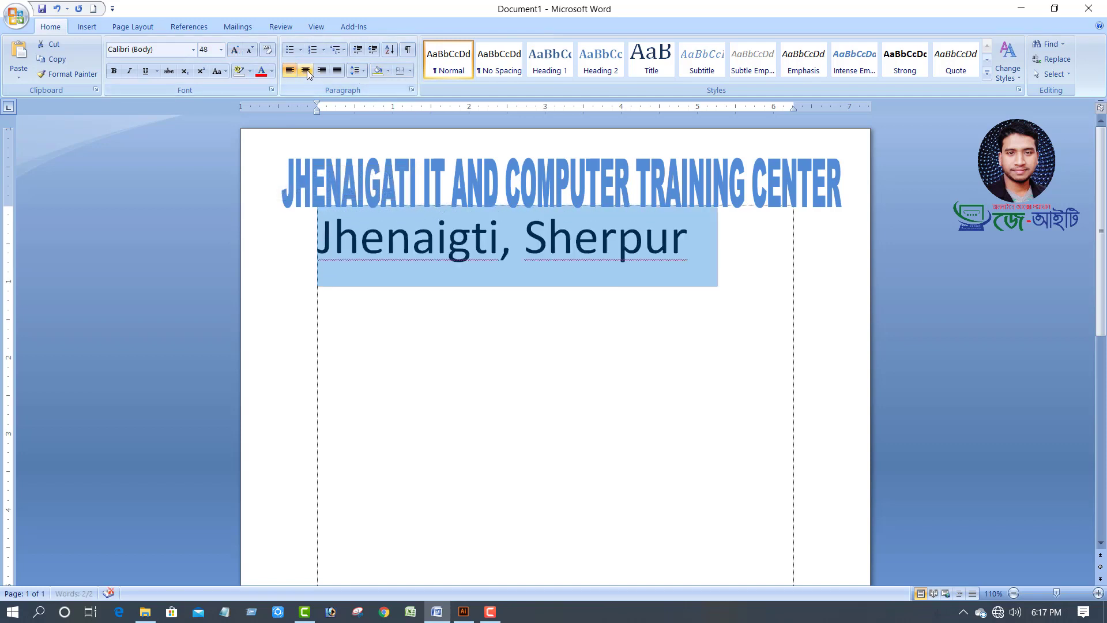
left_click(306, 71)
left_click(250, 50)
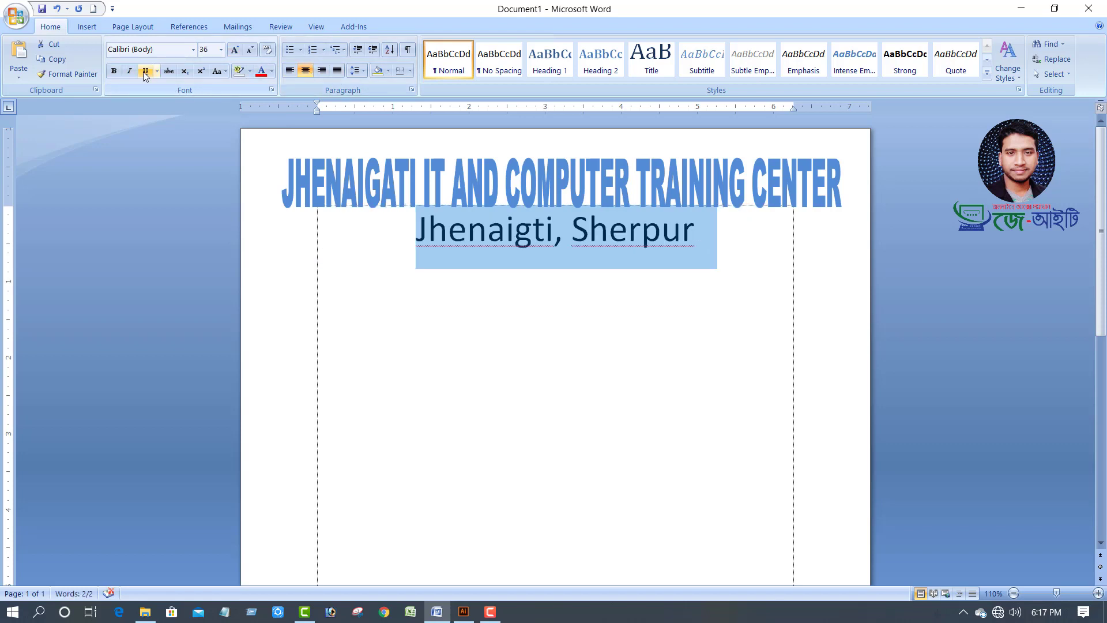
left_click(114, 70)
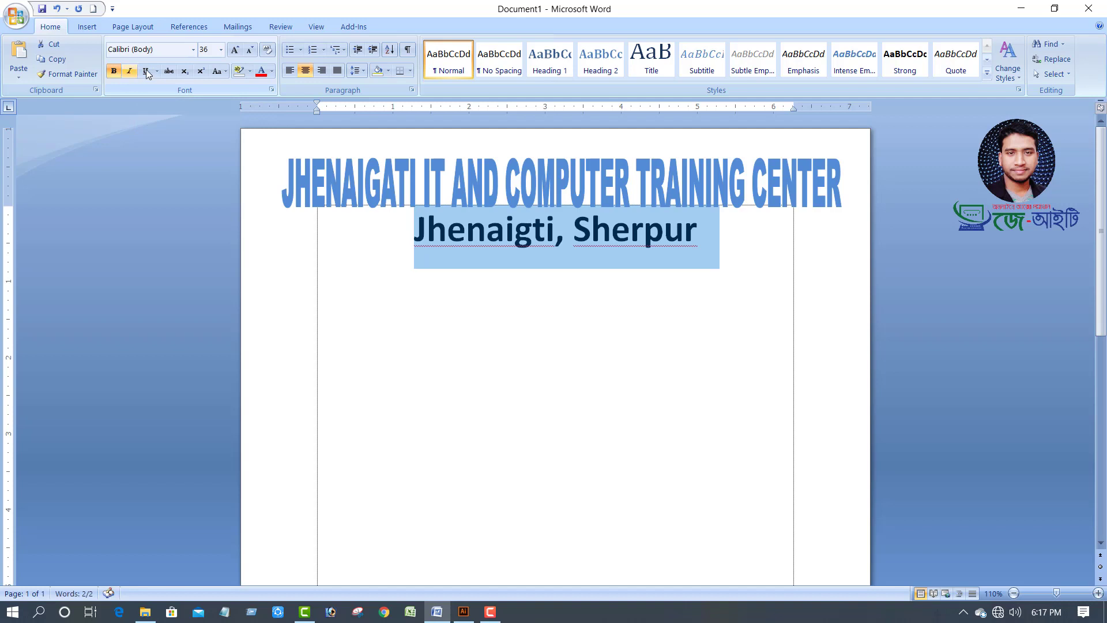
Step: Set the address line's font to Adobe Caslon Pro
left_click(178, 51)
key("Down")
key("Down")
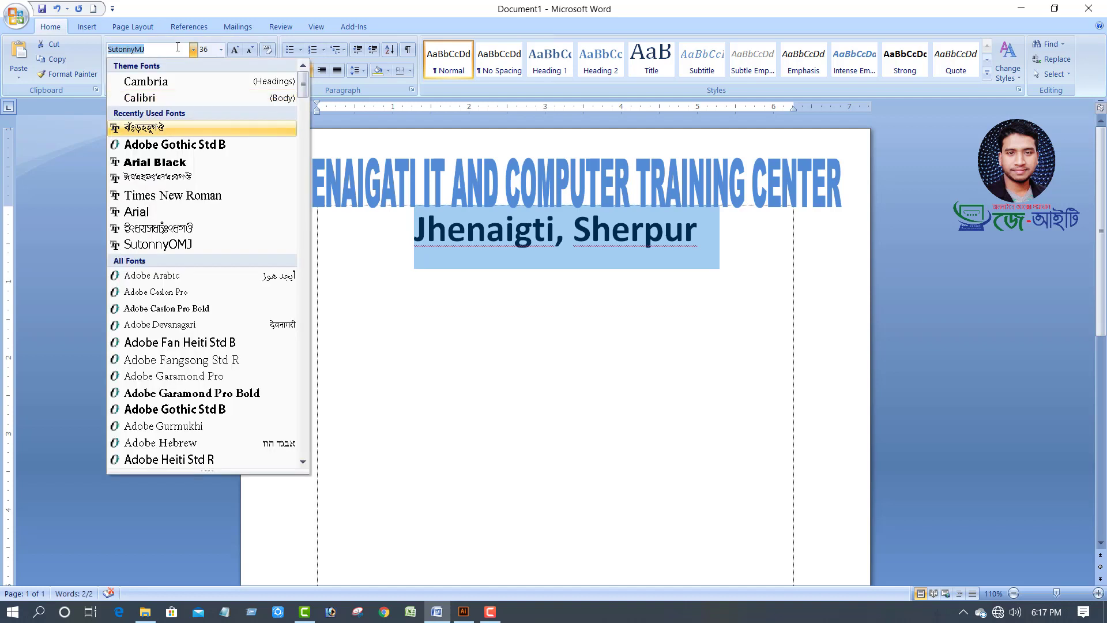
key("Down")
key("Down")
key("Down")
key("Down")
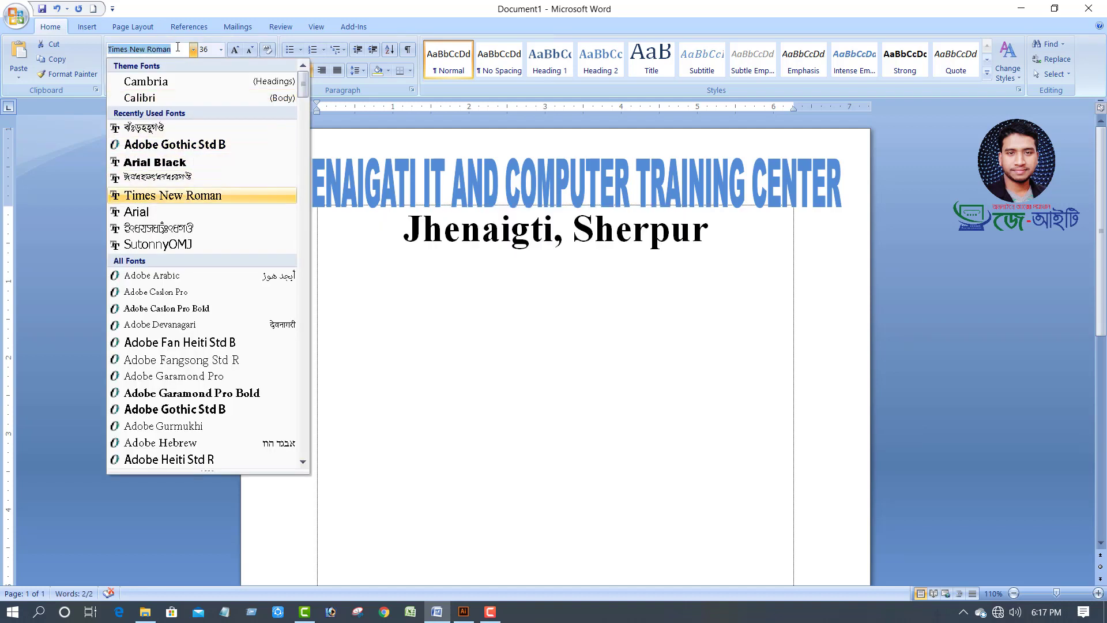
key("Down")
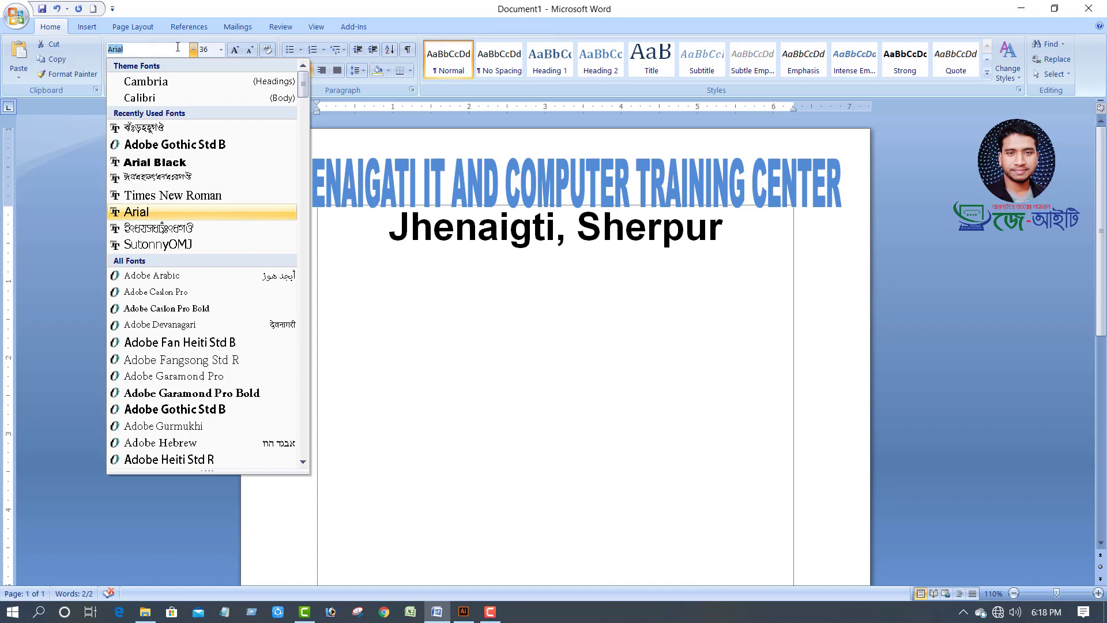
key("Down")
key("Down")
key("Down")
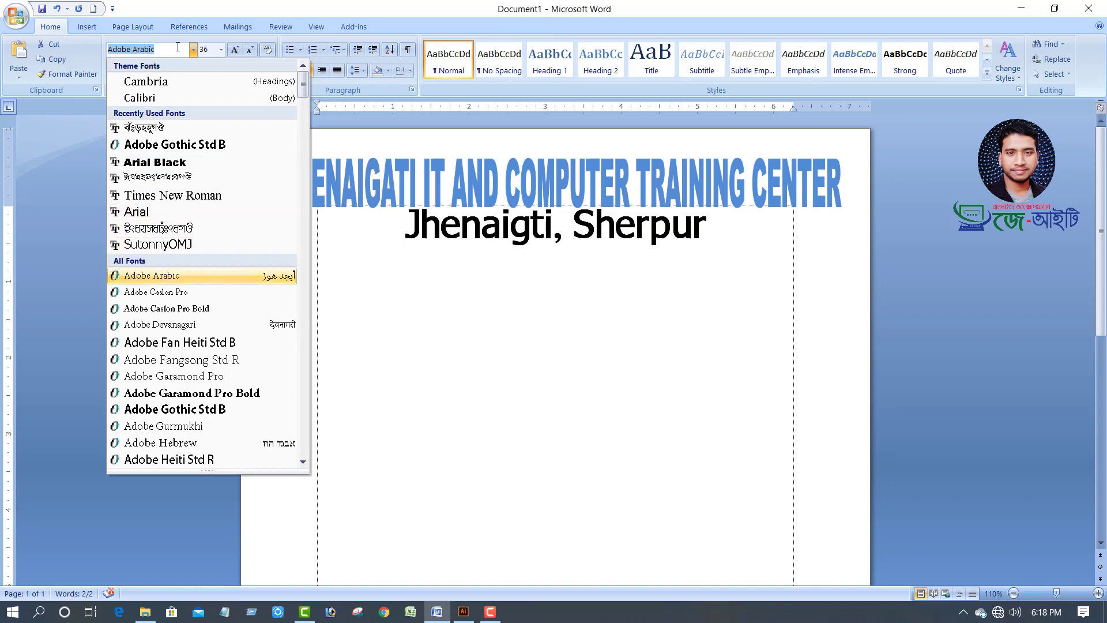
key("Down")
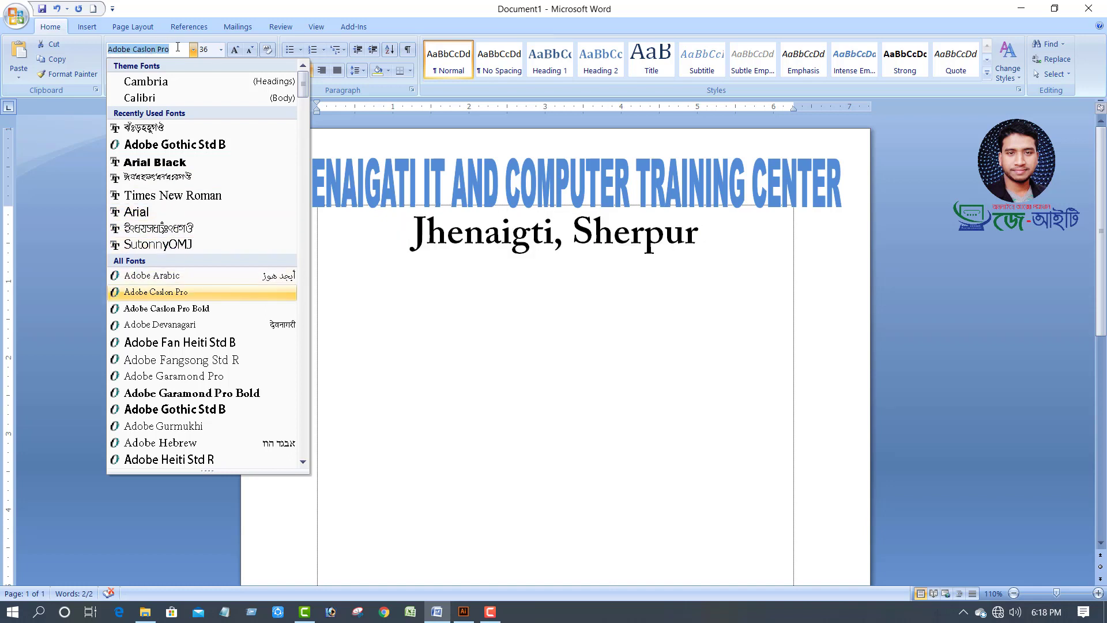
left_click(184, 293)
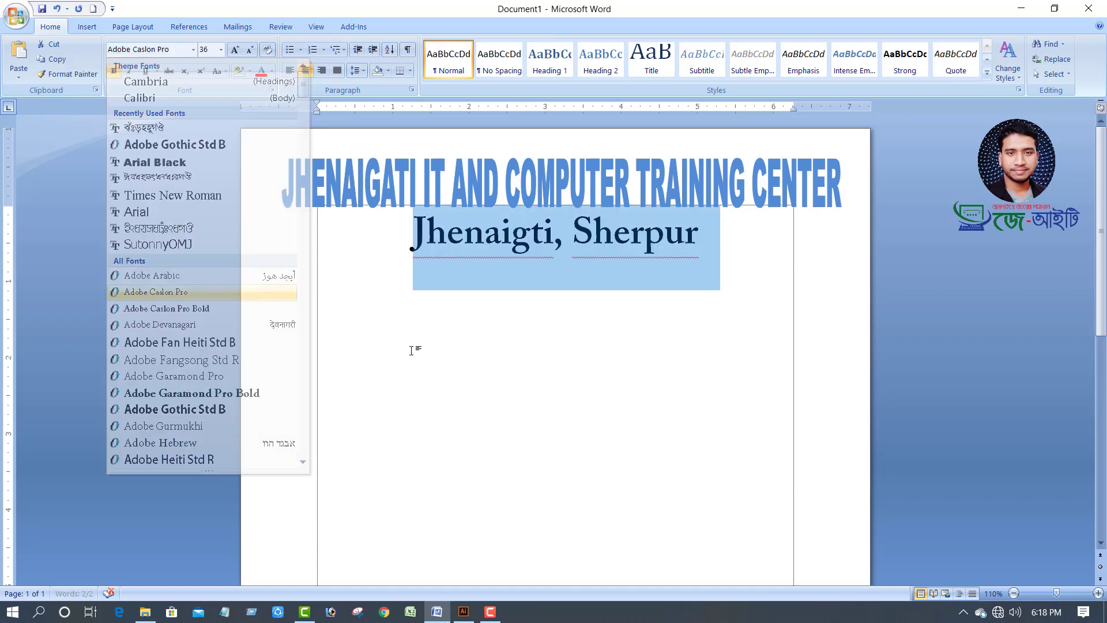
left_click(627, 291)
left_click(706, 265)
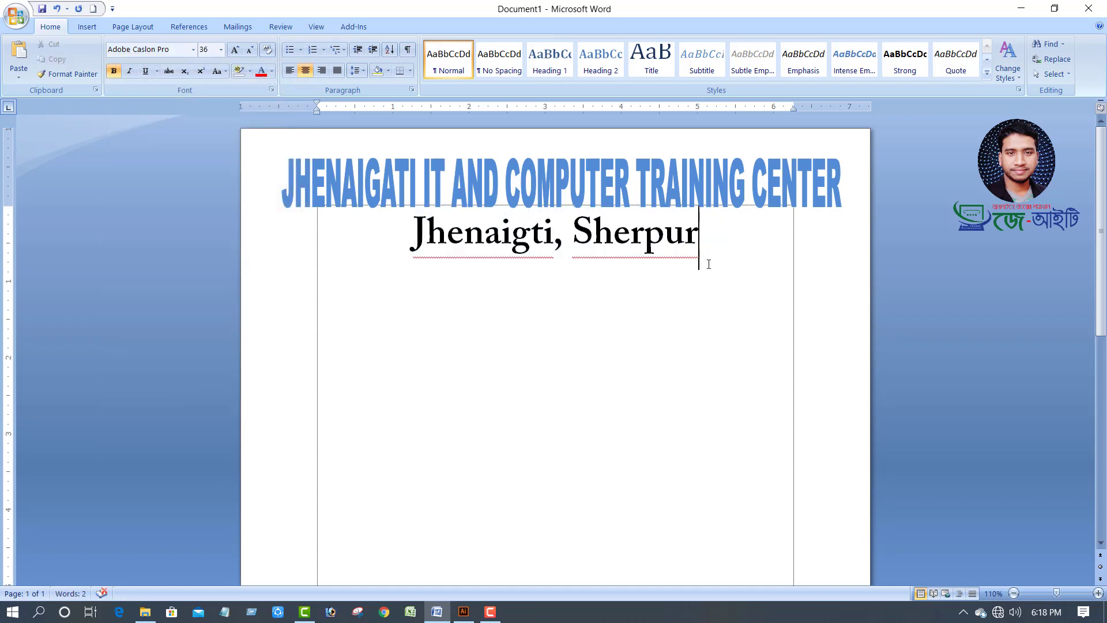
Step: Add a 'Mobile:' line with the phone number beneath the address
key("Return")
type("Mobile")
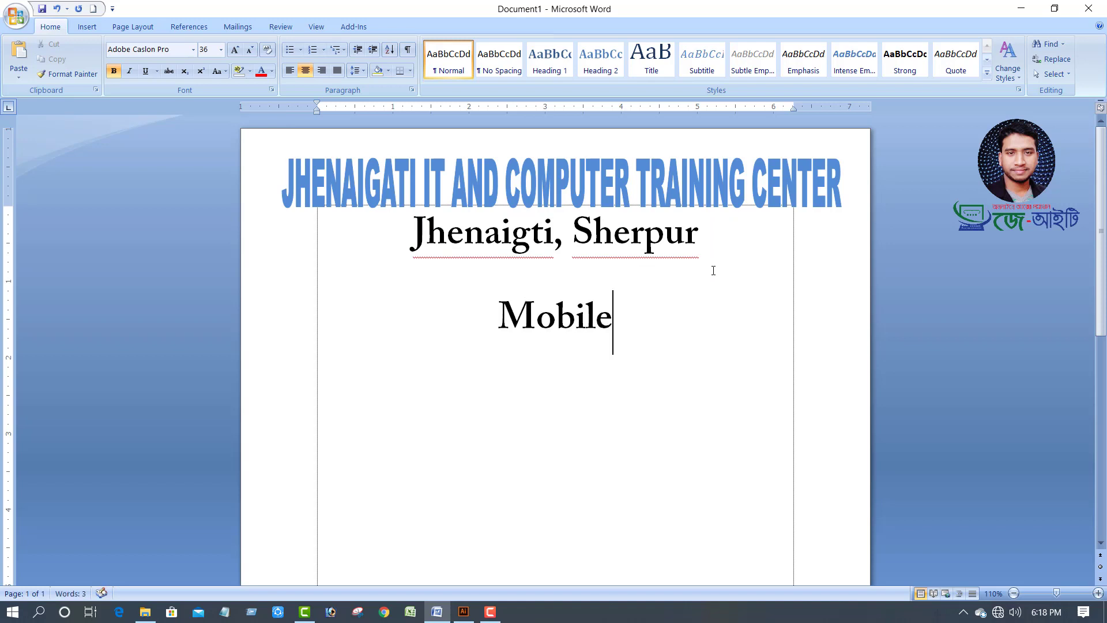
type("|")
key("BackSpace")
type("\"")
key("BackSpace")
type(": 0")
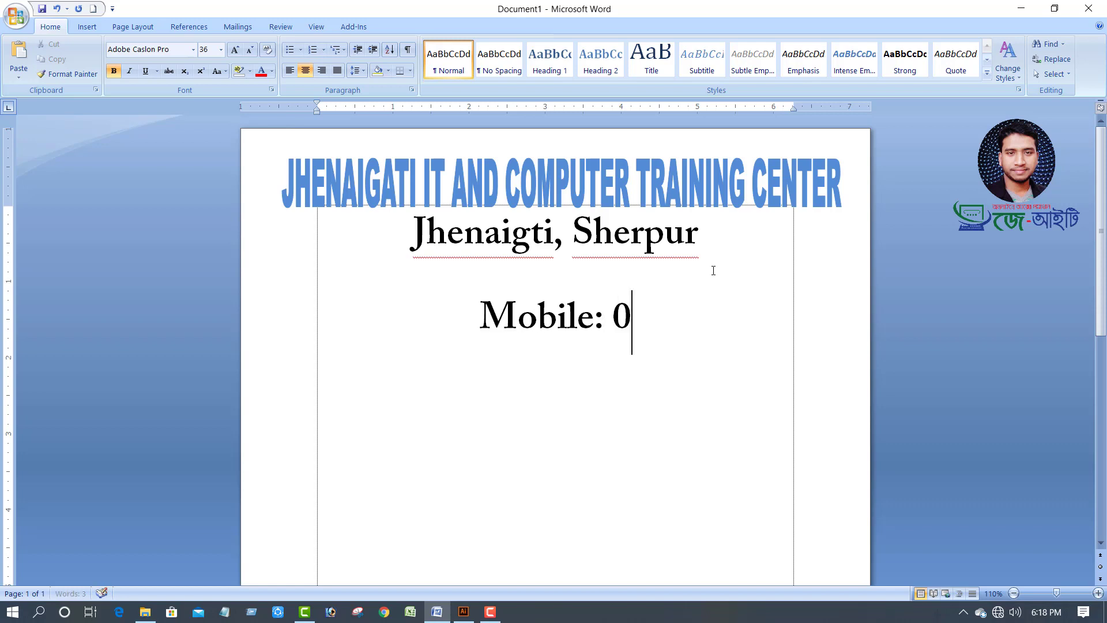
type("198")
key("BackSpace")
key("BackSpace")
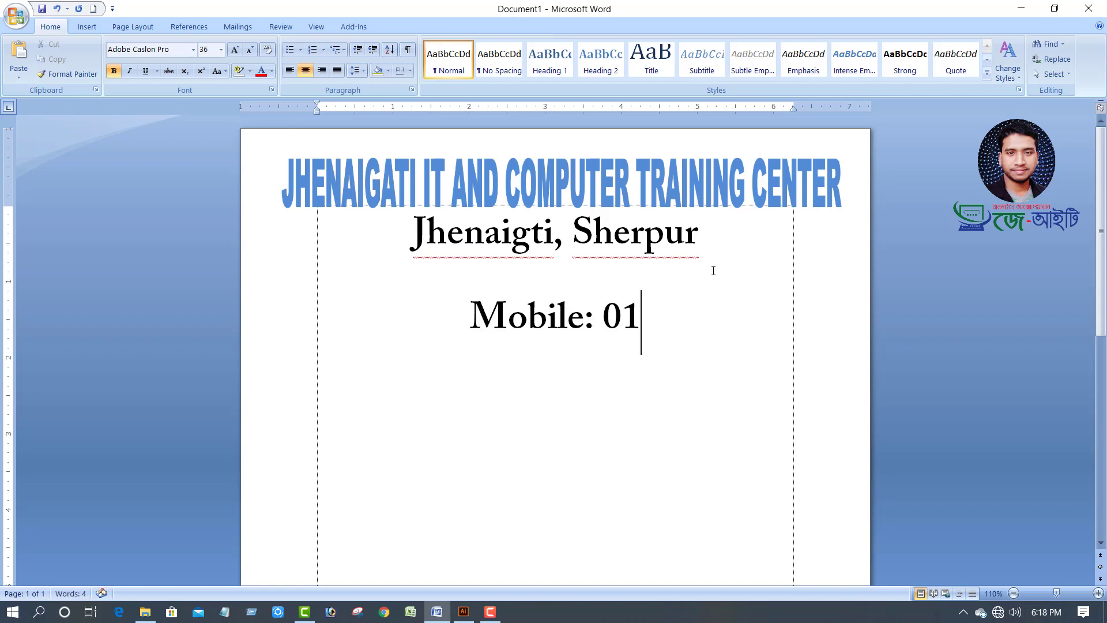
type("894")
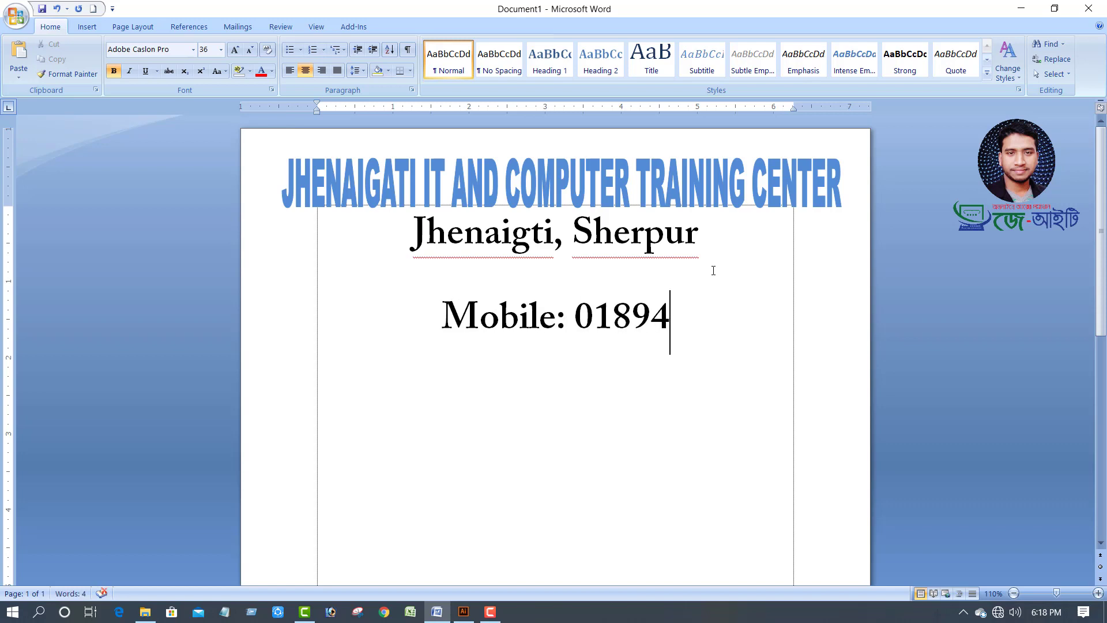
type("6922")
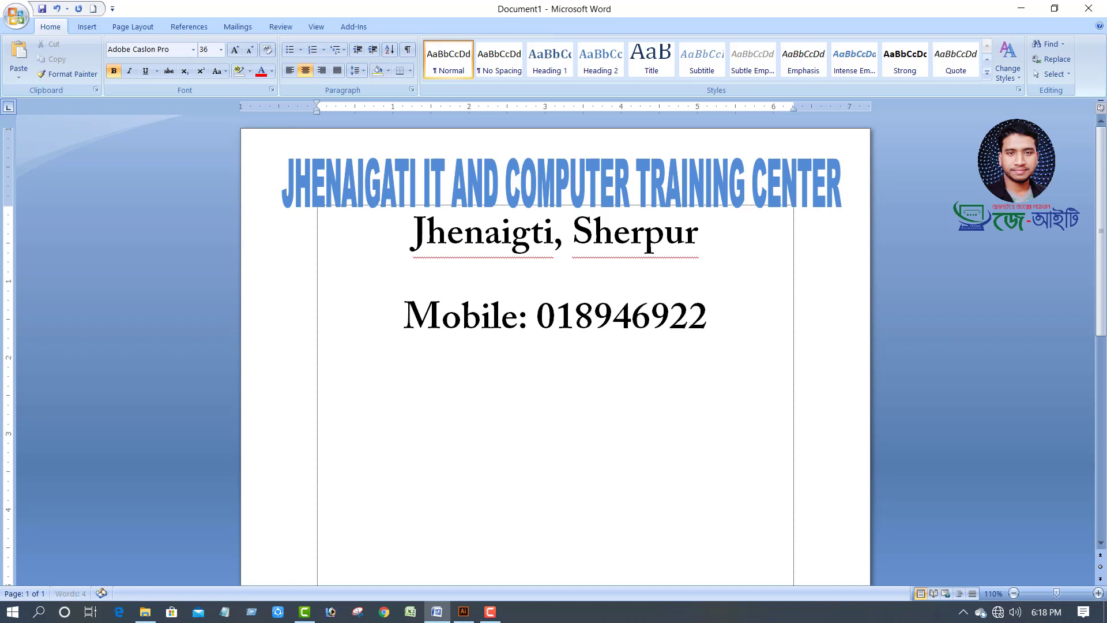
Step: Insert lowercase 'xx' into the mobile number to mask it, then select both lines
left_click(631, 325)
type("X")
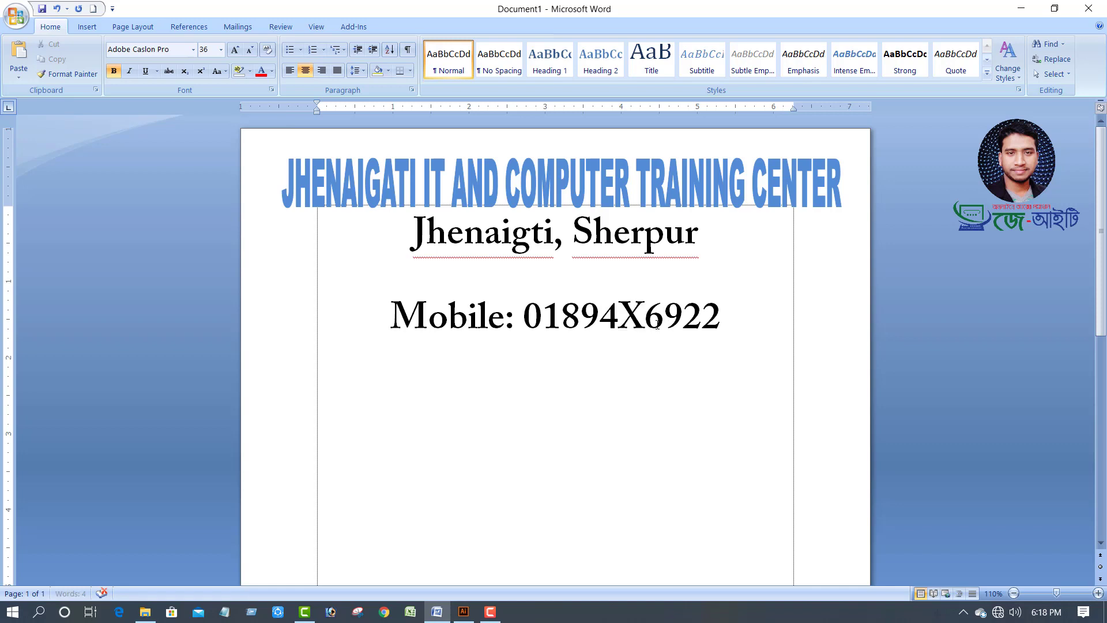
type("X")
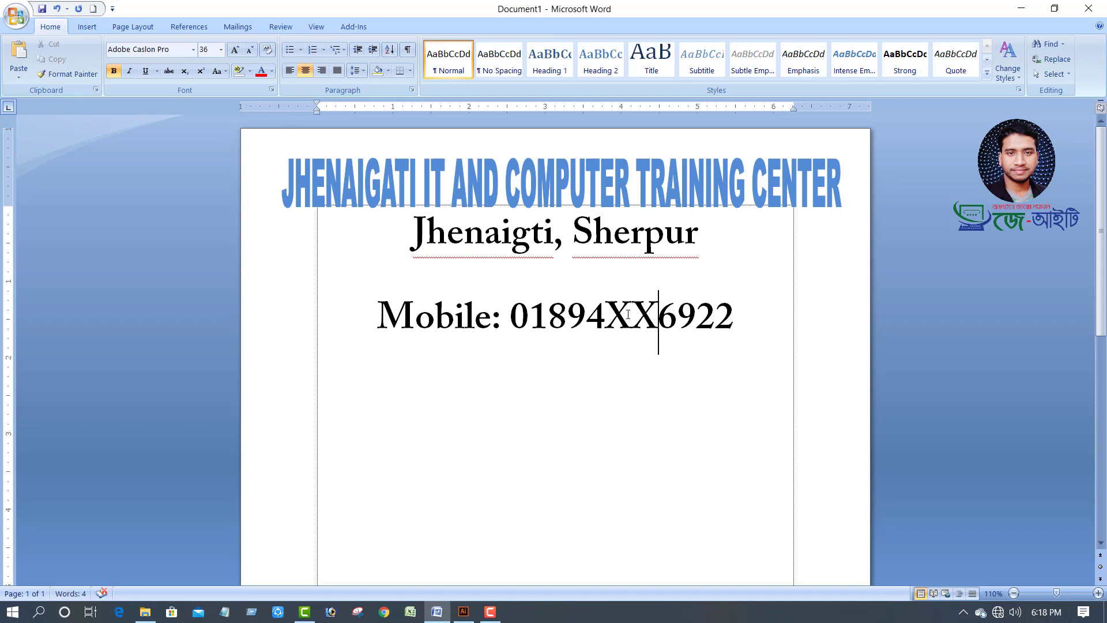
left_click_drag(658, 317, 615, 317)
type("xx")
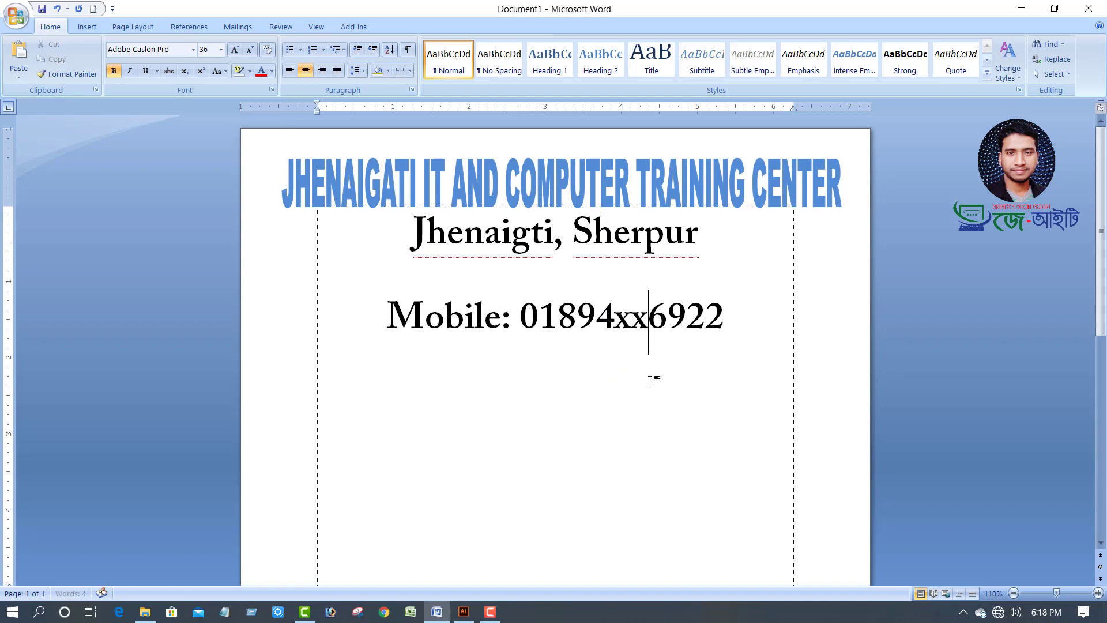
left_click_drag(685, 350, 427, 248)
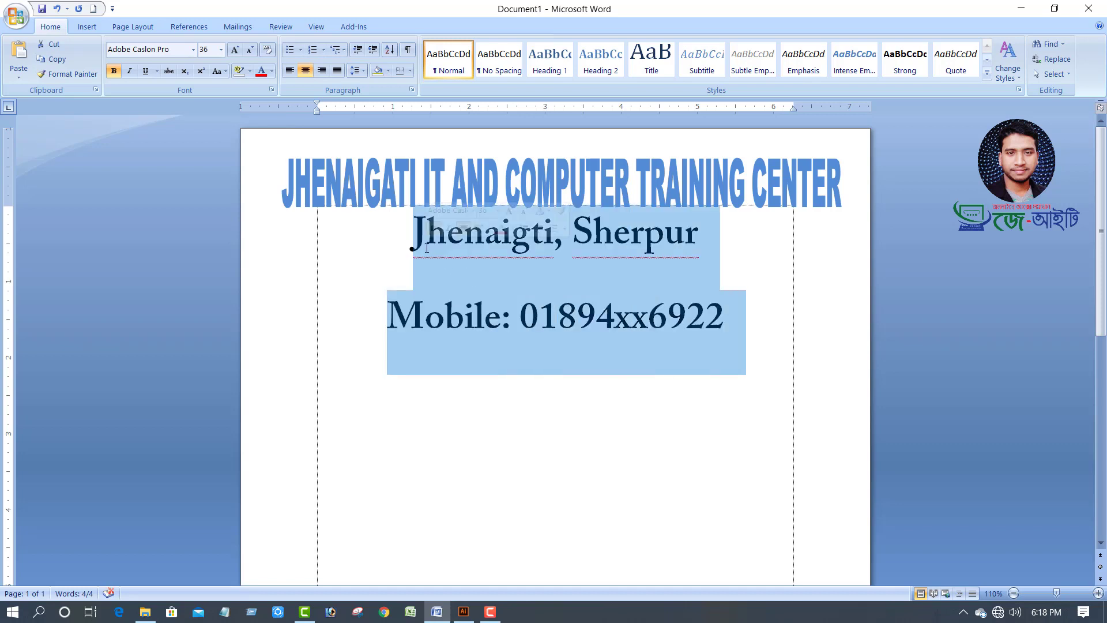
Step: Remove the space after paragraphs and set 1.0 line spacing on the two lines
left_click(367, 76)
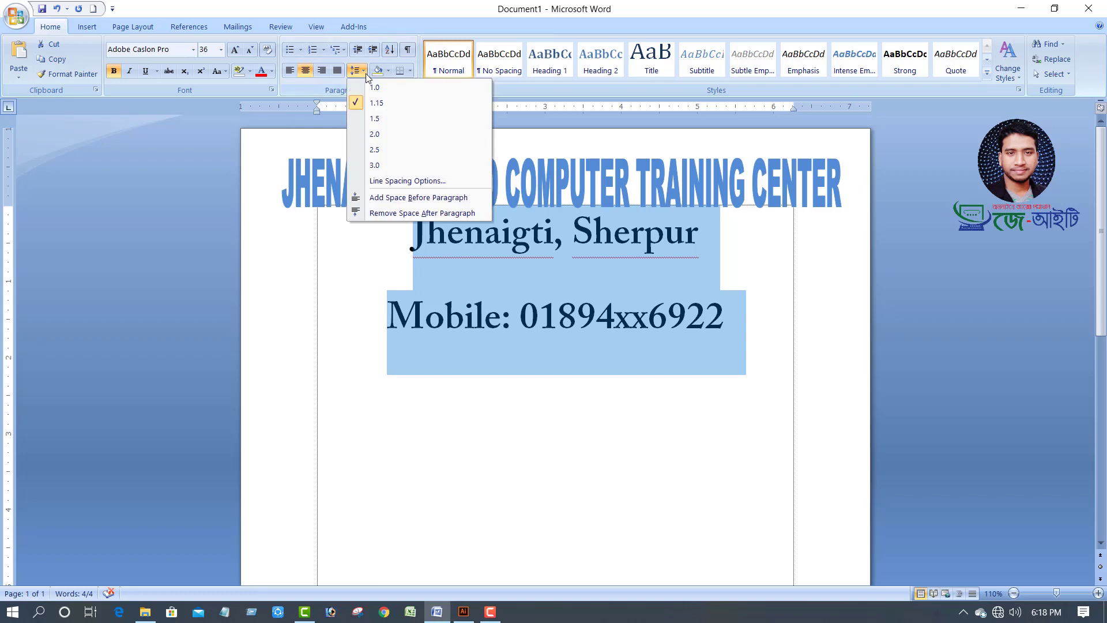
left_click(397, 213)
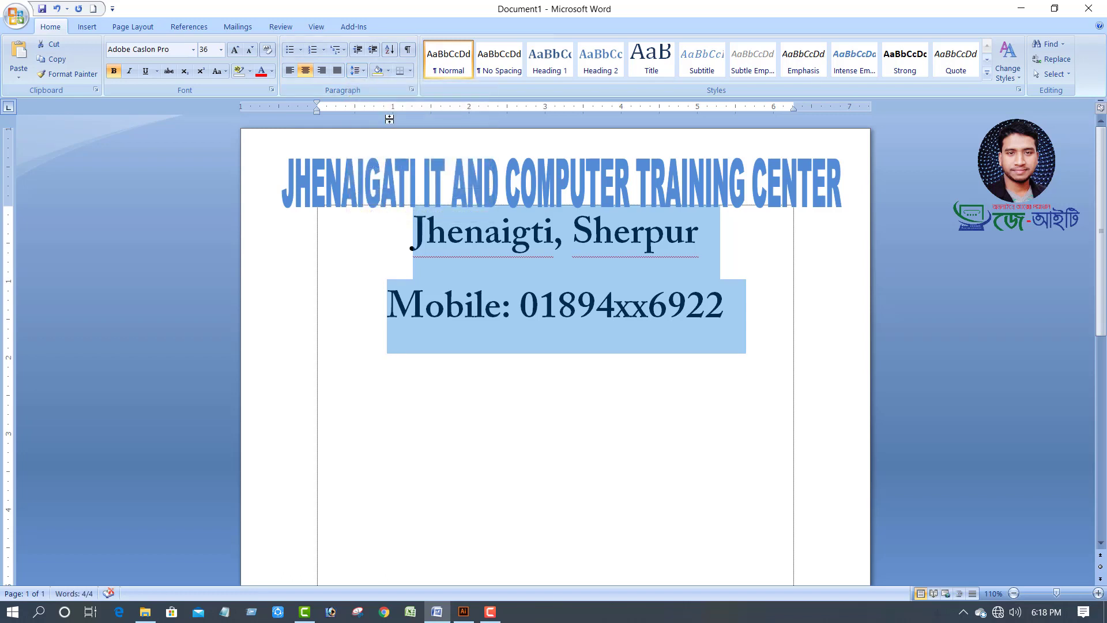
left_click(361, 69)
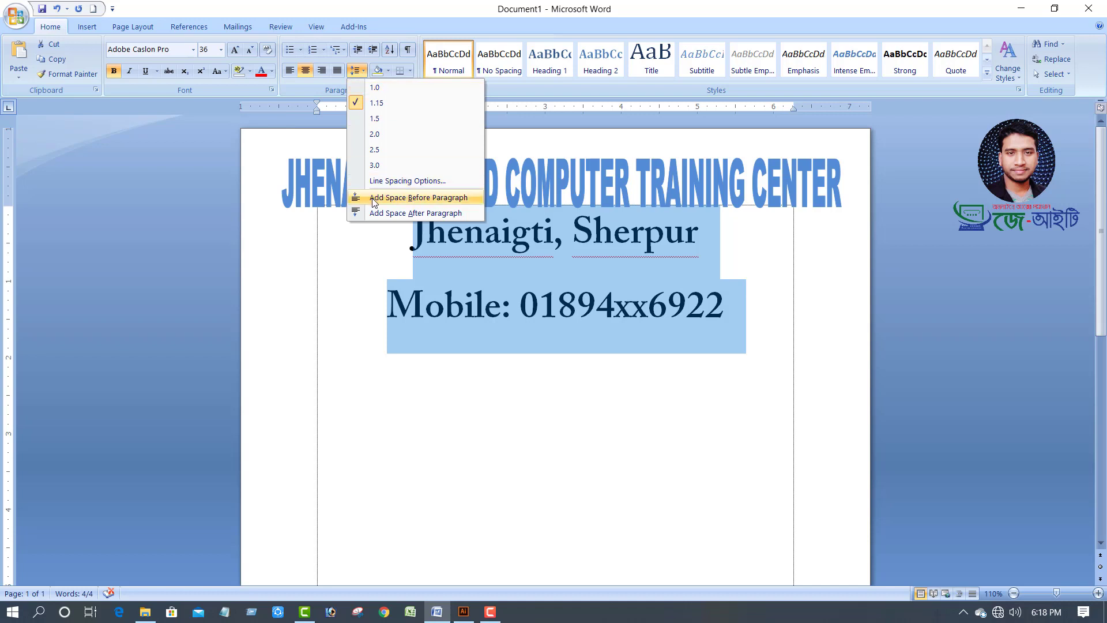
left_click(389, 88)
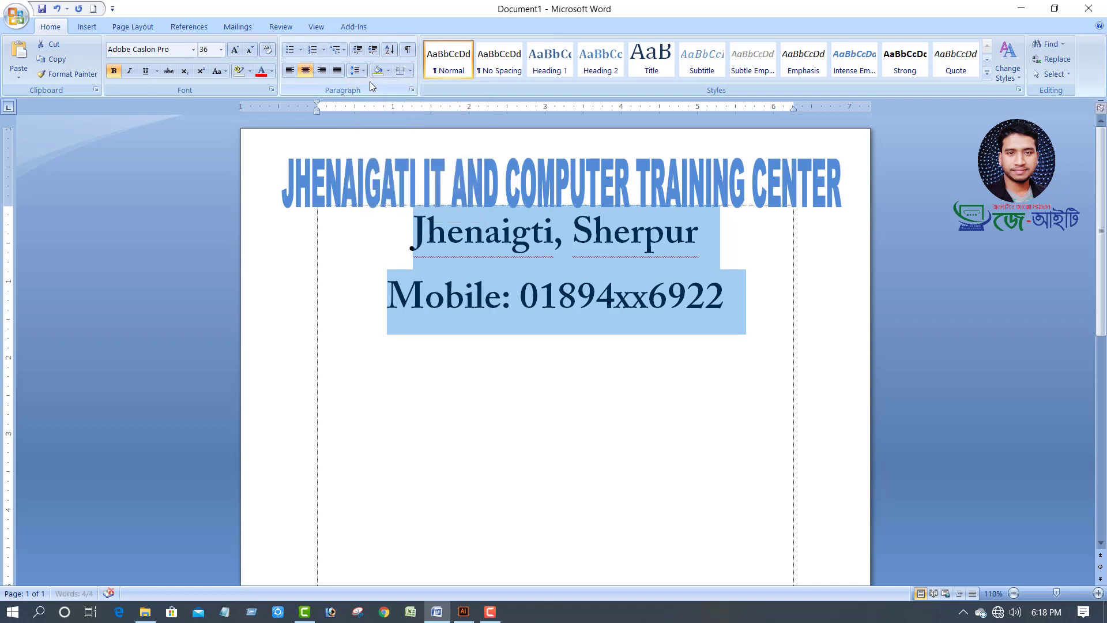
left_click(358, 70)
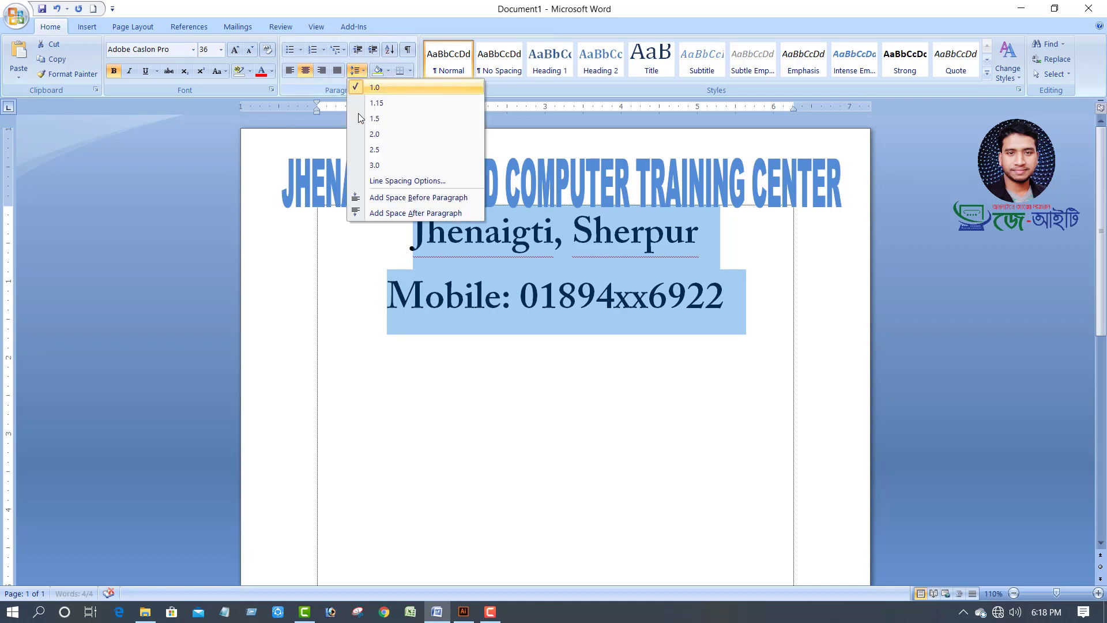
left_click(370, 199)
left_click(356, 71)
left_click(392, 198)
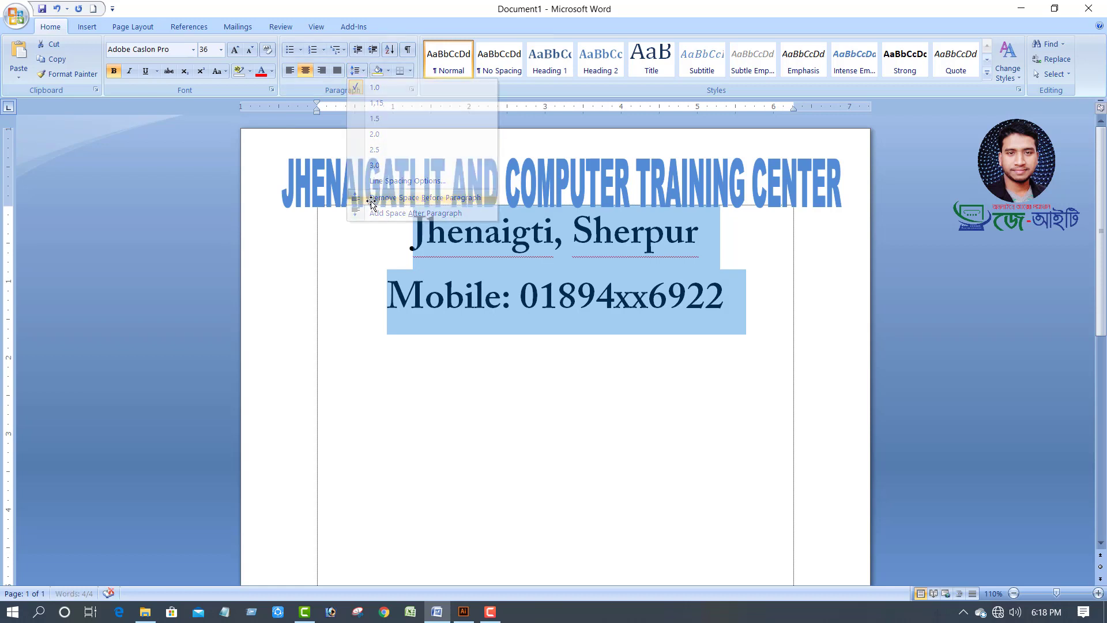
left_click(357, 70)
left_click(381, 213)
left_click(358, 70)
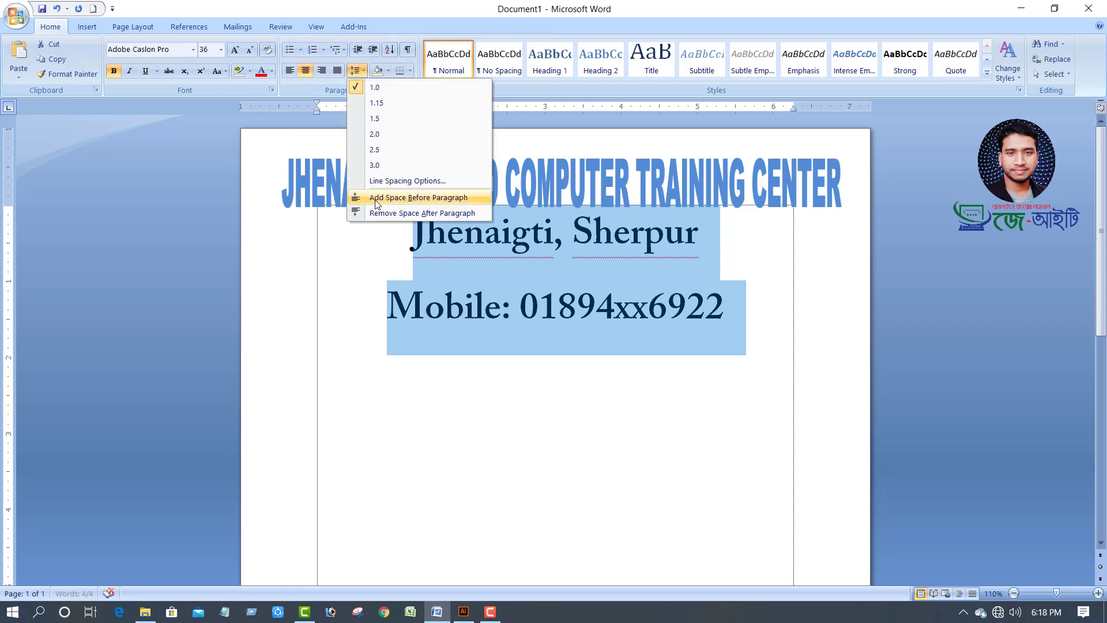
left_click(380, 213)
Step: Reselect the address and mobile lines and reapply 1.0 single line spacing
left_click(729, 304)
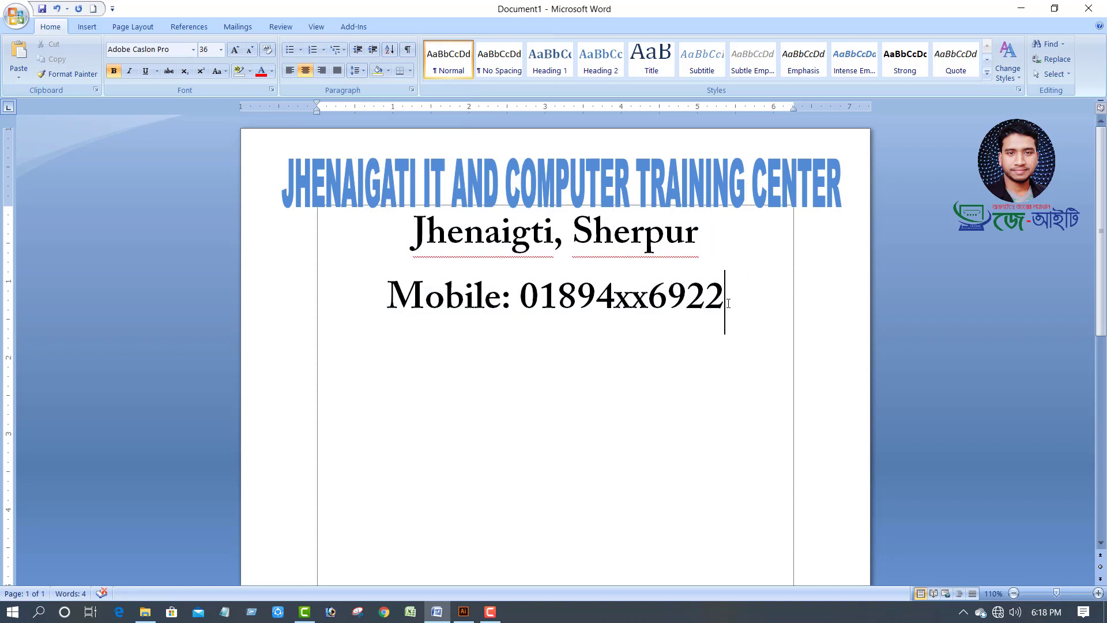
left_click_drag(728, 304, 390, 254)
left_click(357, 70)
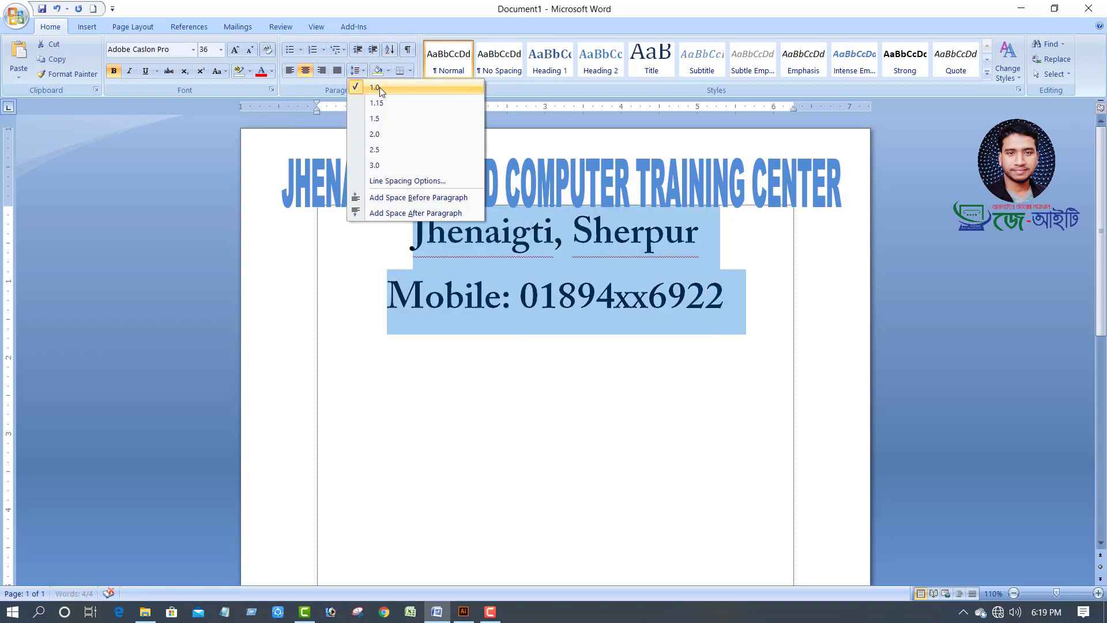
left_click(376, 88)
left_click(539, 300)
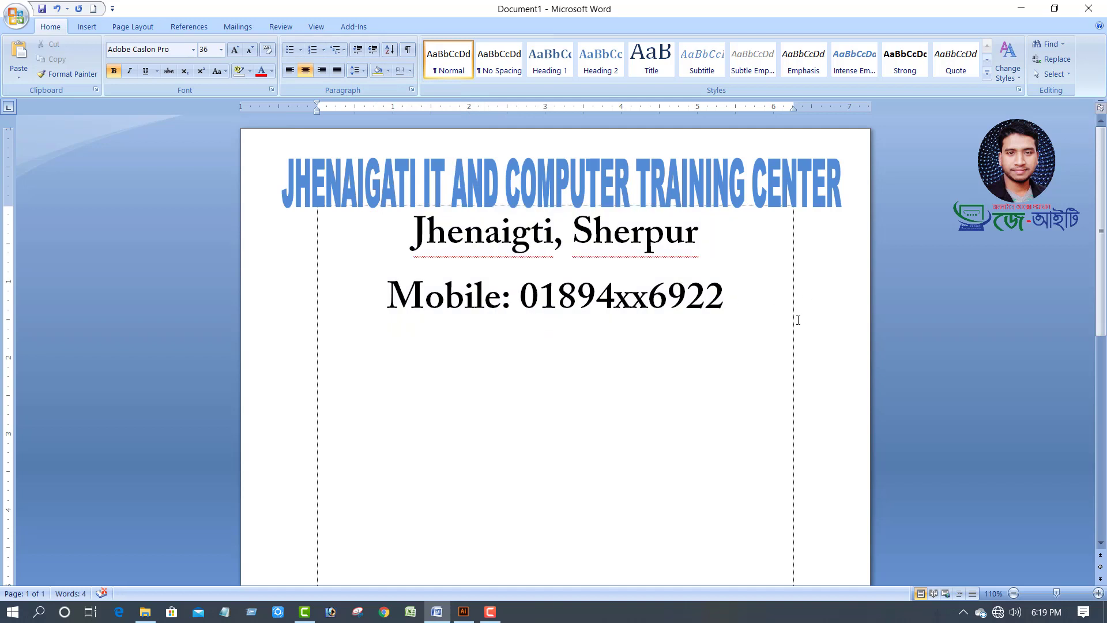
left_click(304, 303)
left_click(414, 240)
left_click(737, 297, "shift")
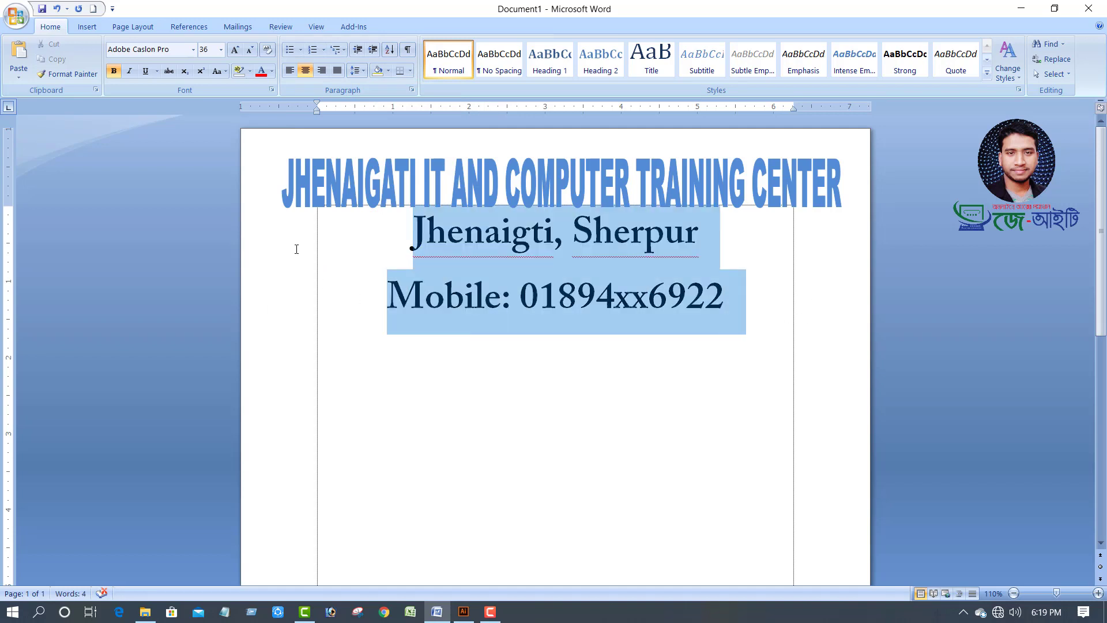
Step: Shrink both lines two size steps to 26 pt and nudge the WordArt slightly down-left
left_click(249, 56)
left_click(249, 56)
left_click(490, 193)
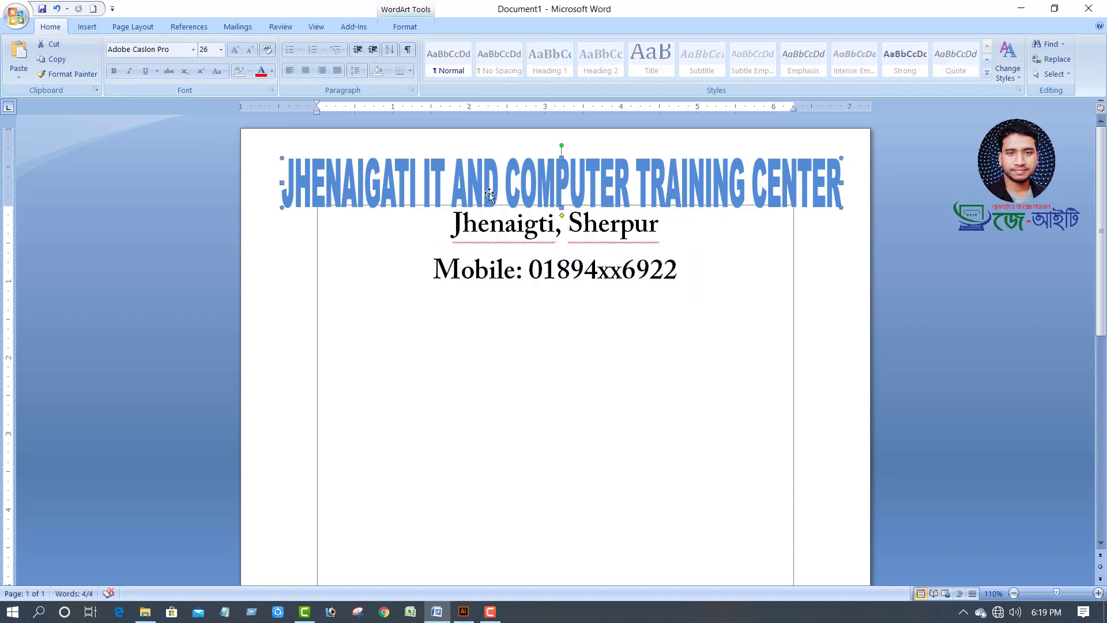
left_click_drag(282, 183, 287, 194)
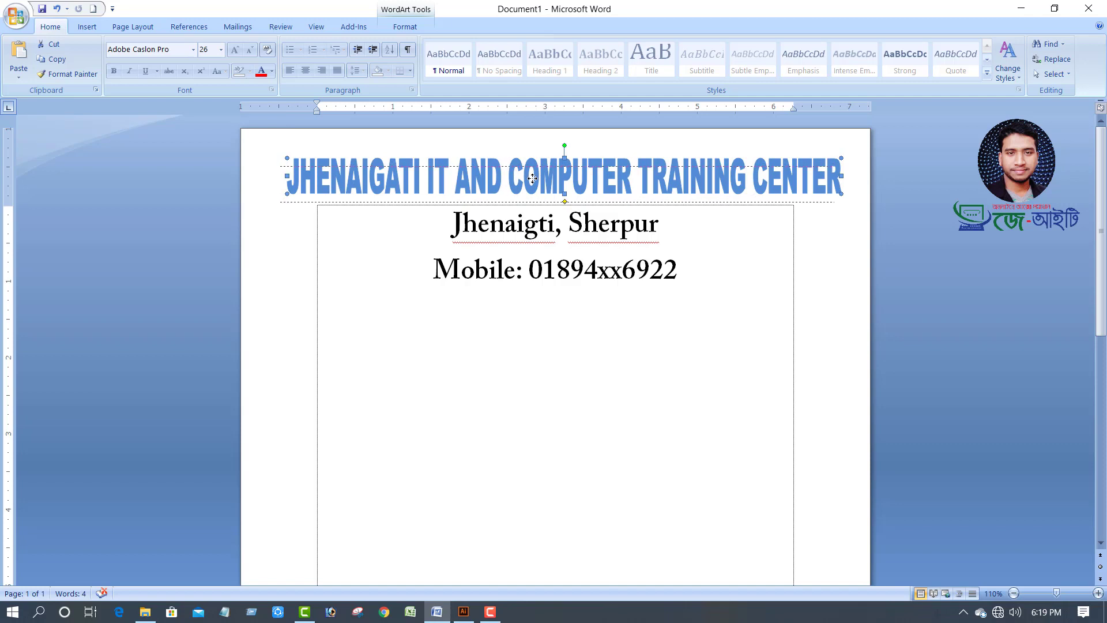
left_click_drag(534, 182, 527, 191)
Step: Reduce the mobile line by one point to 25 pt with Ctrl+[
left_click(544, 271)
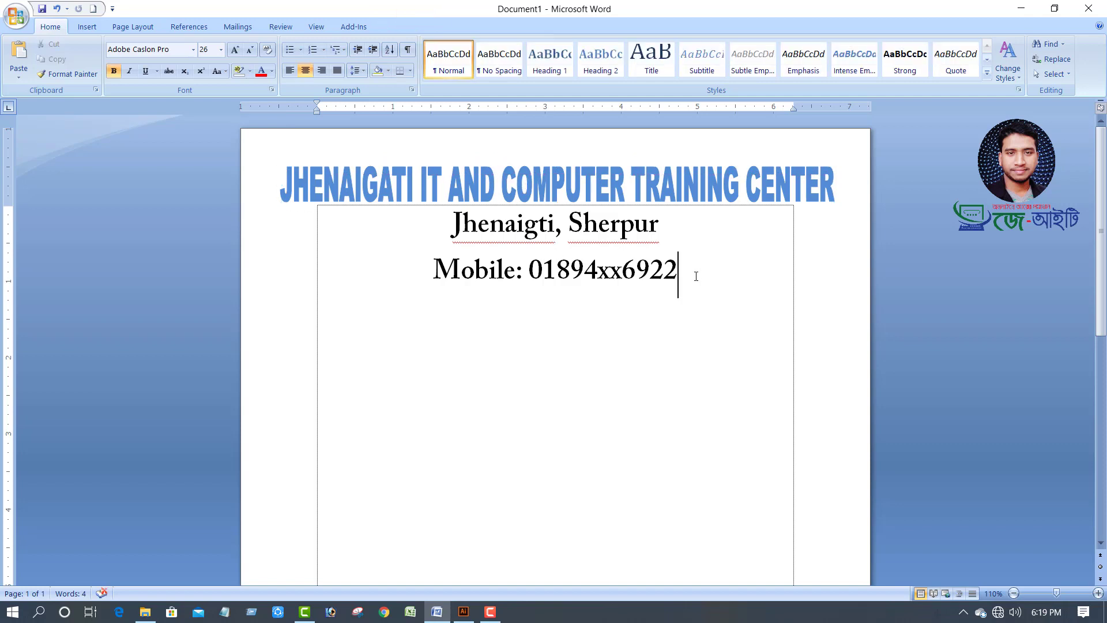
left_click_drag(696, 271, 389, 265)
key("ctrl+bracketleft")
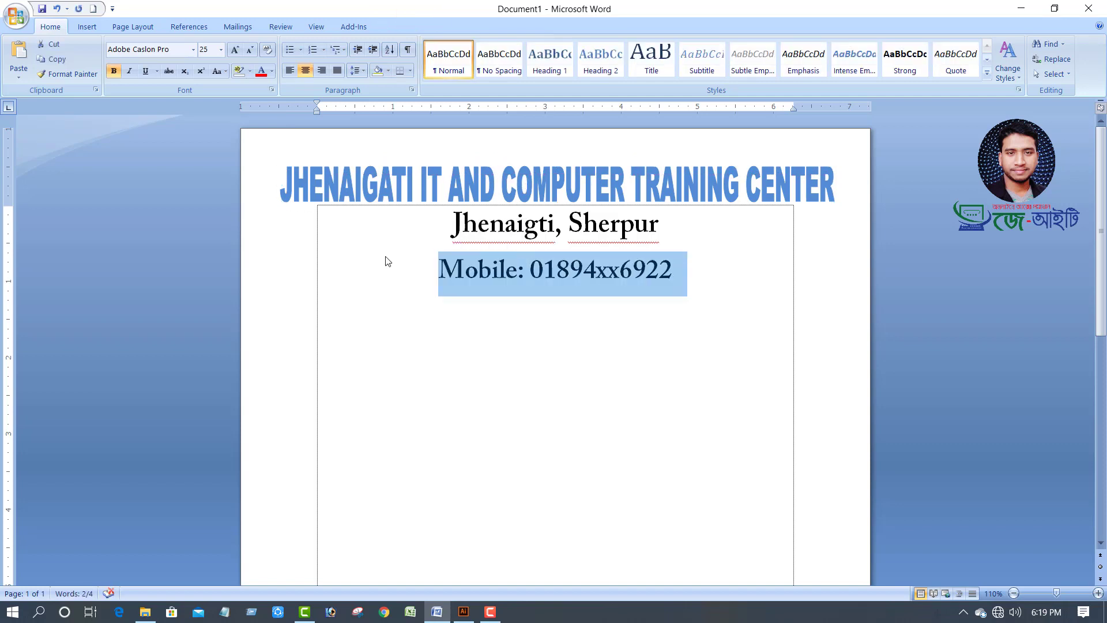
left_click_drag(678, 271, 425, 237)
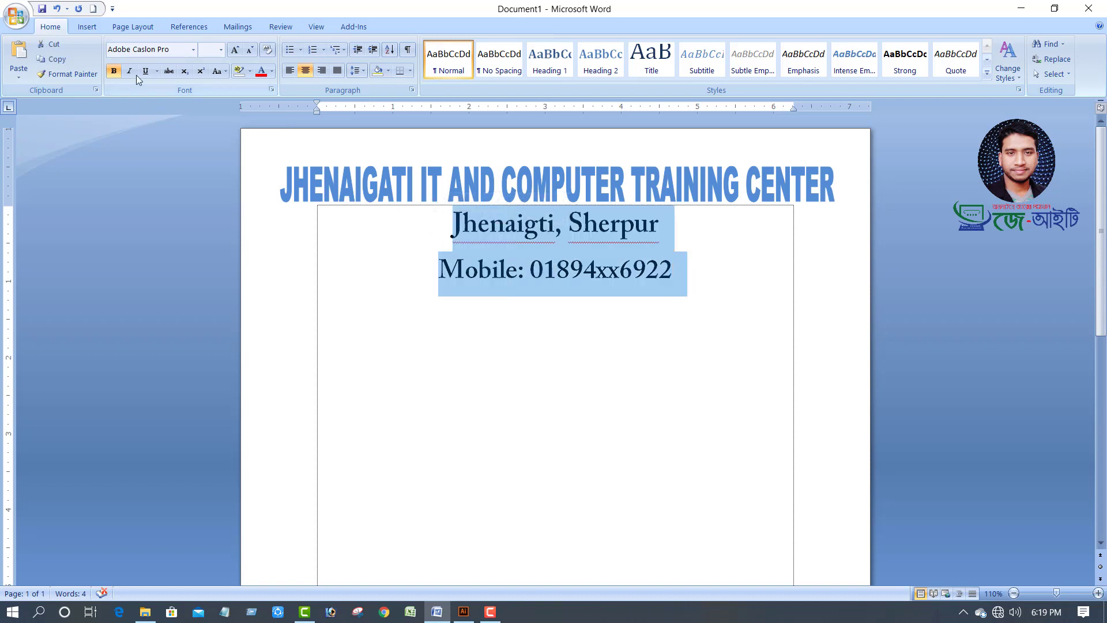
Step: Change the address and mobile lines' font colour to green
left_click(272, 73)
left_click(272, 191)
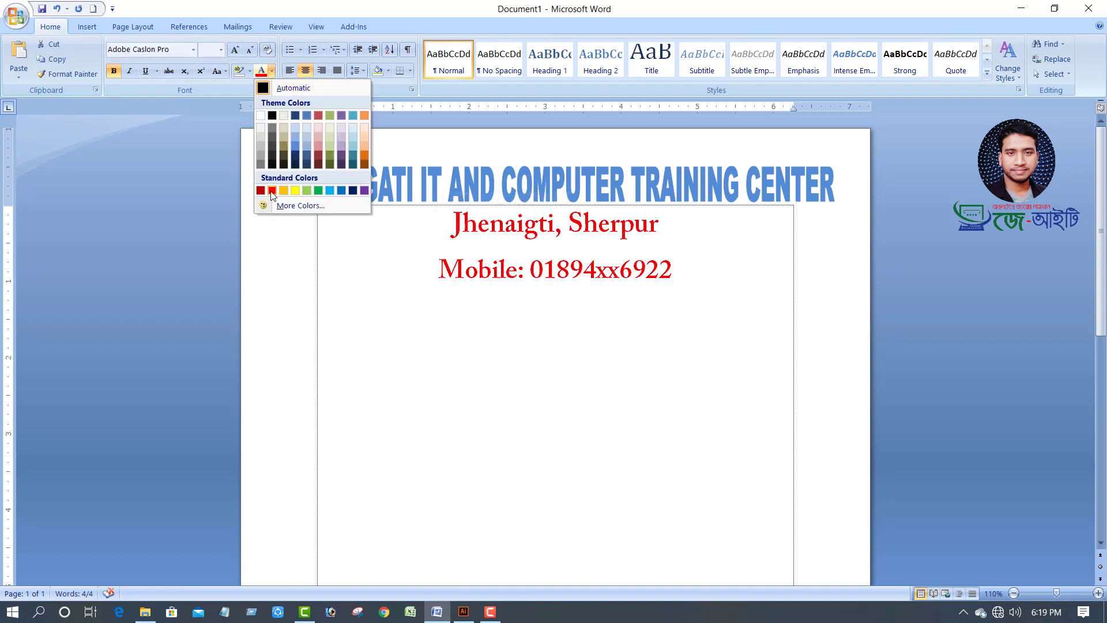
left_click(317, 191)
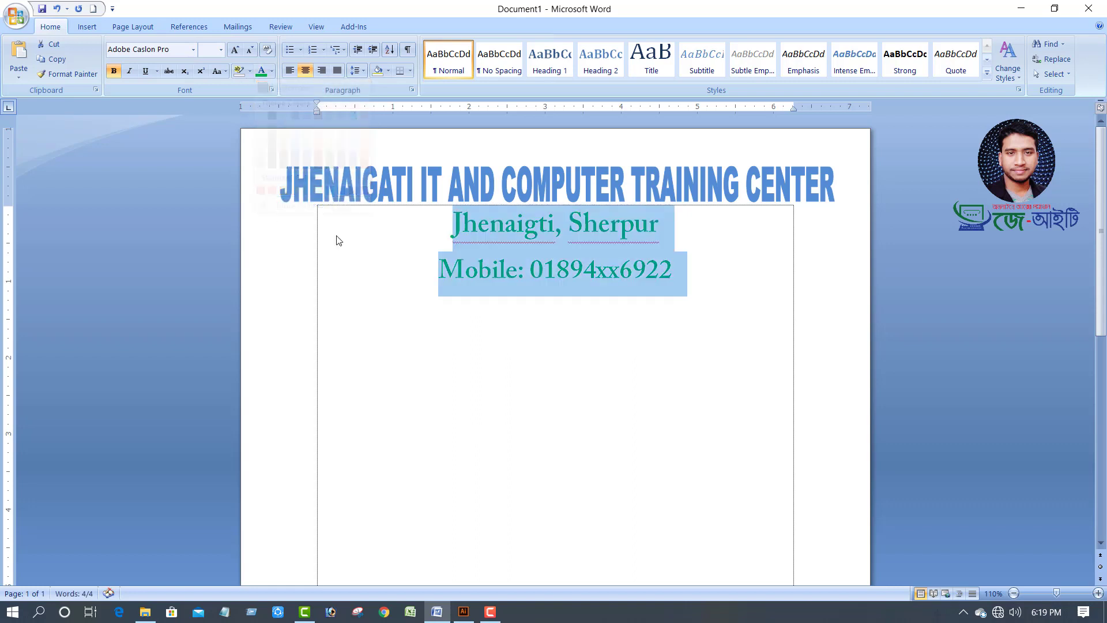
left_click(522, 357)
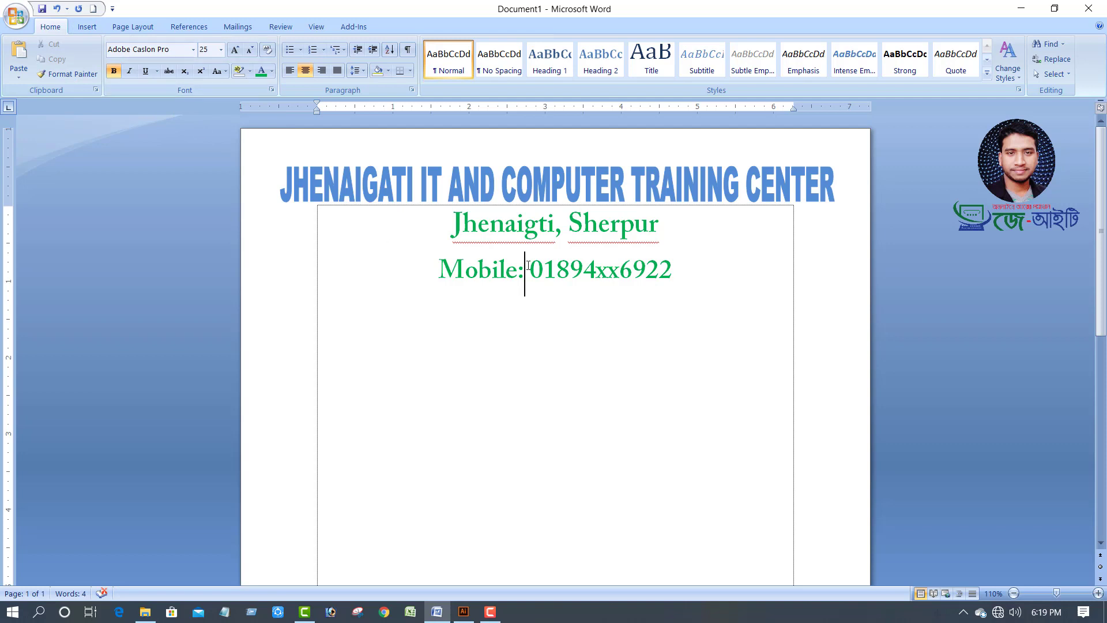
left_click(675, 271)
left_click(88, 28)
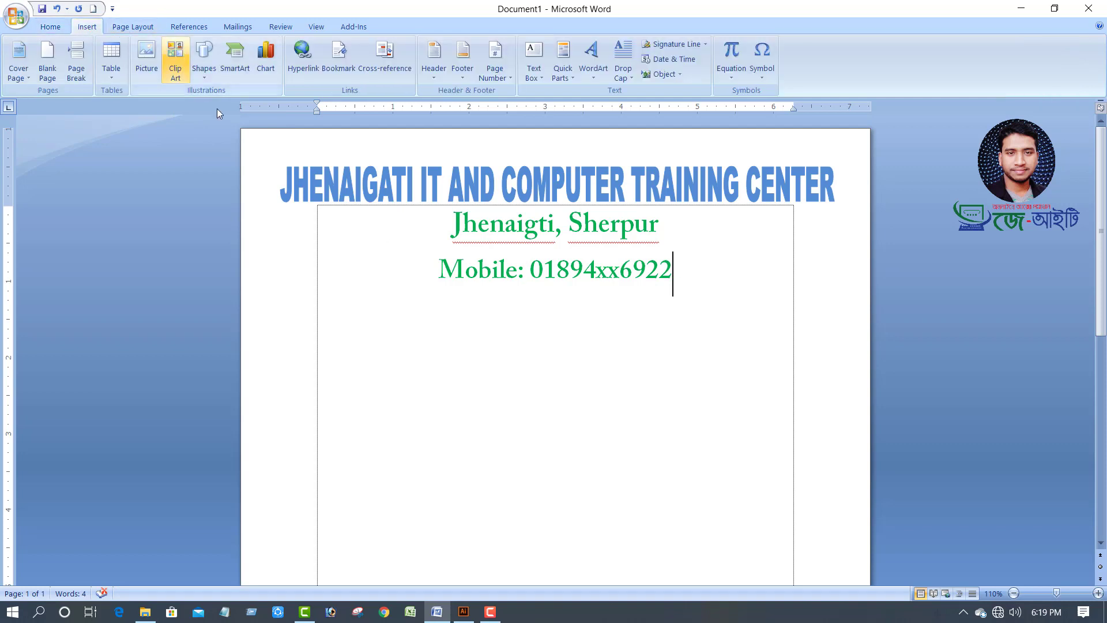
Step: Draw a straight line across the full page width under the Mobile line and bring up its shortcut menu
left_click(201, 62)
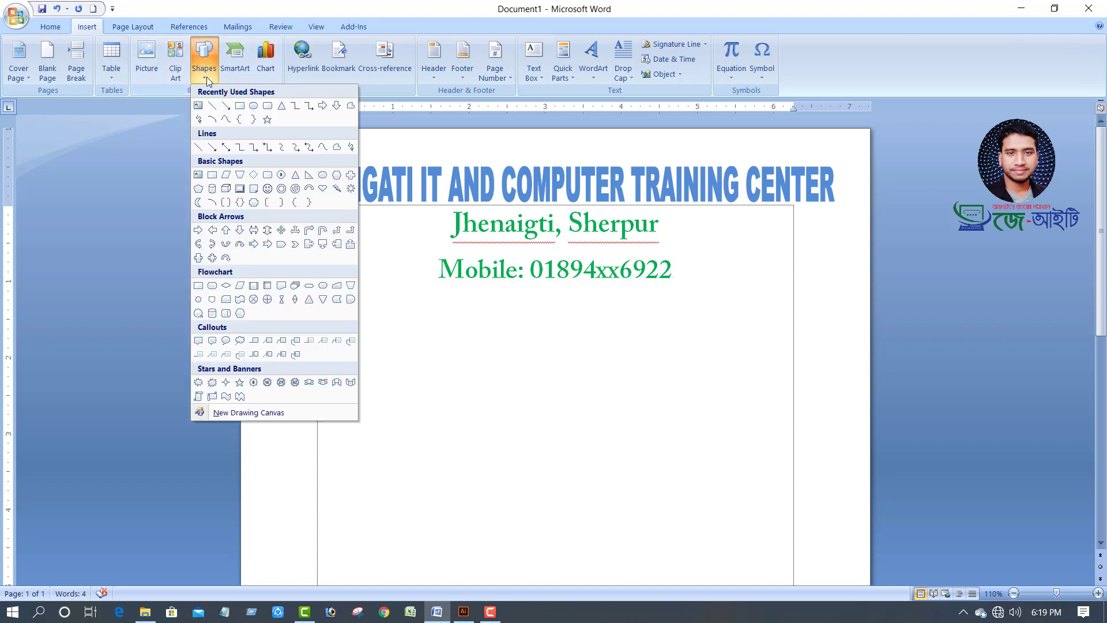
left_click(214, 108)
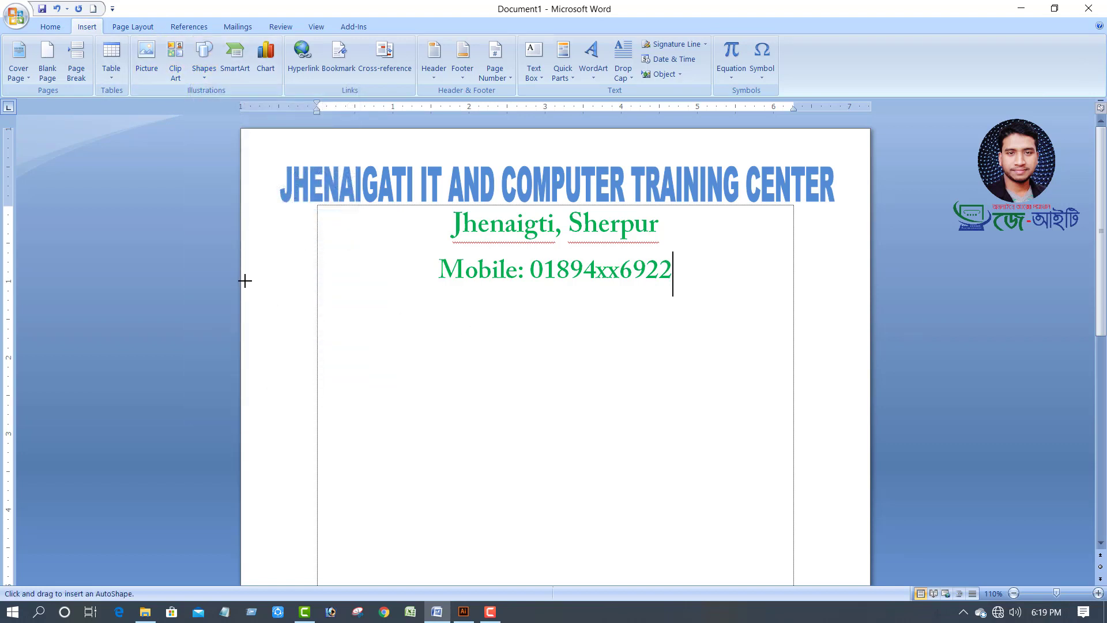
left_click_drag(868, 280, 244, 281)
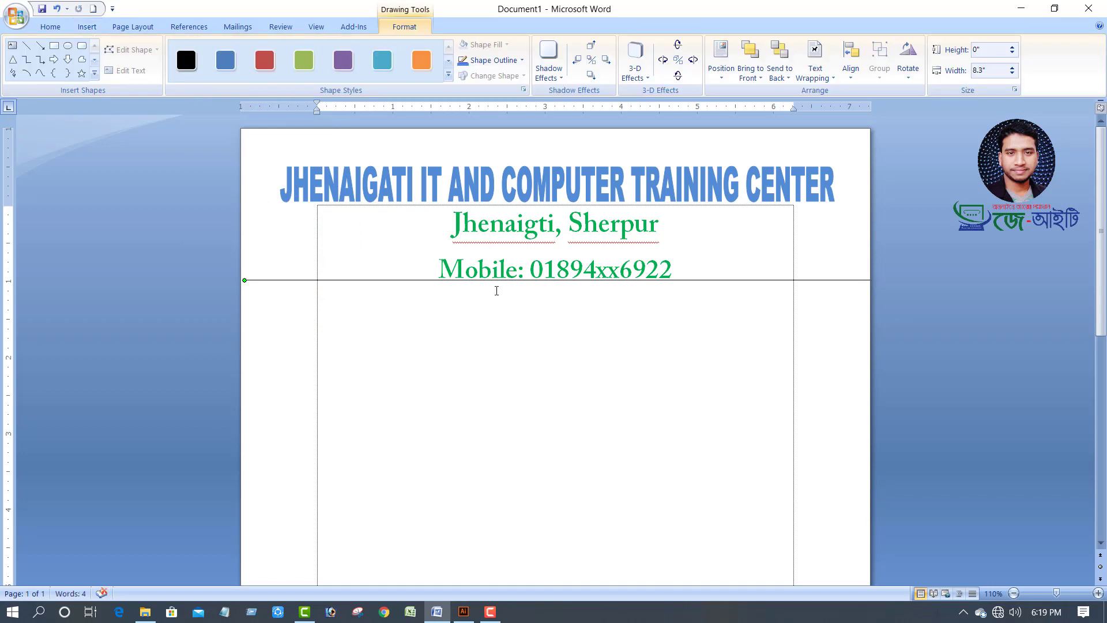
right_click(702, 280)
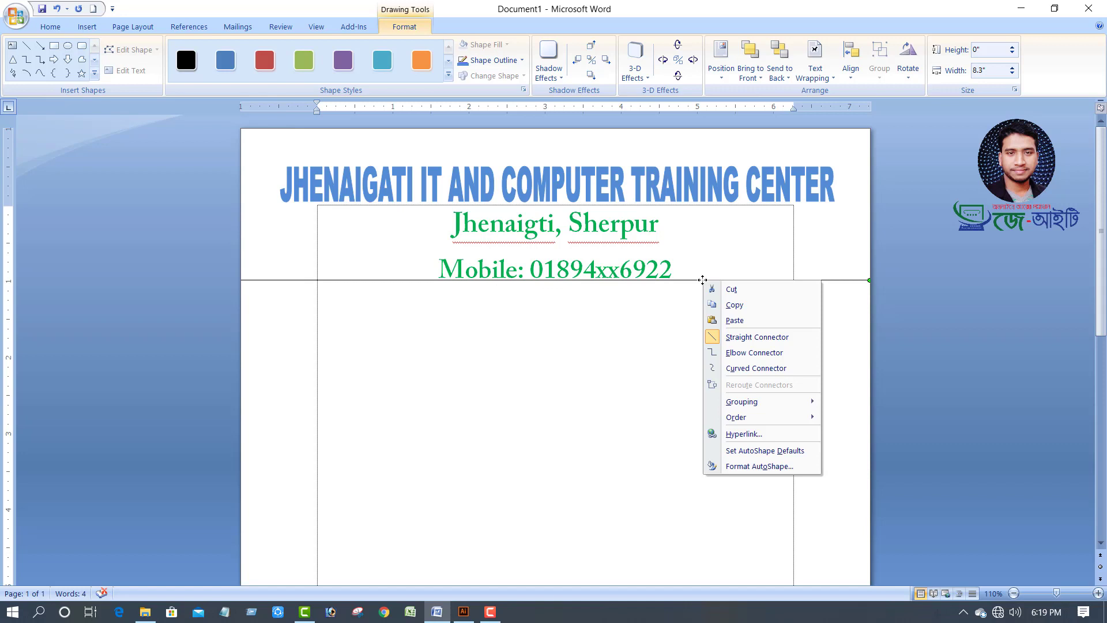
Step: In Format AutoShape, give the line a blue colour and 1 pt weight with plain ends
left_click(751, 467)
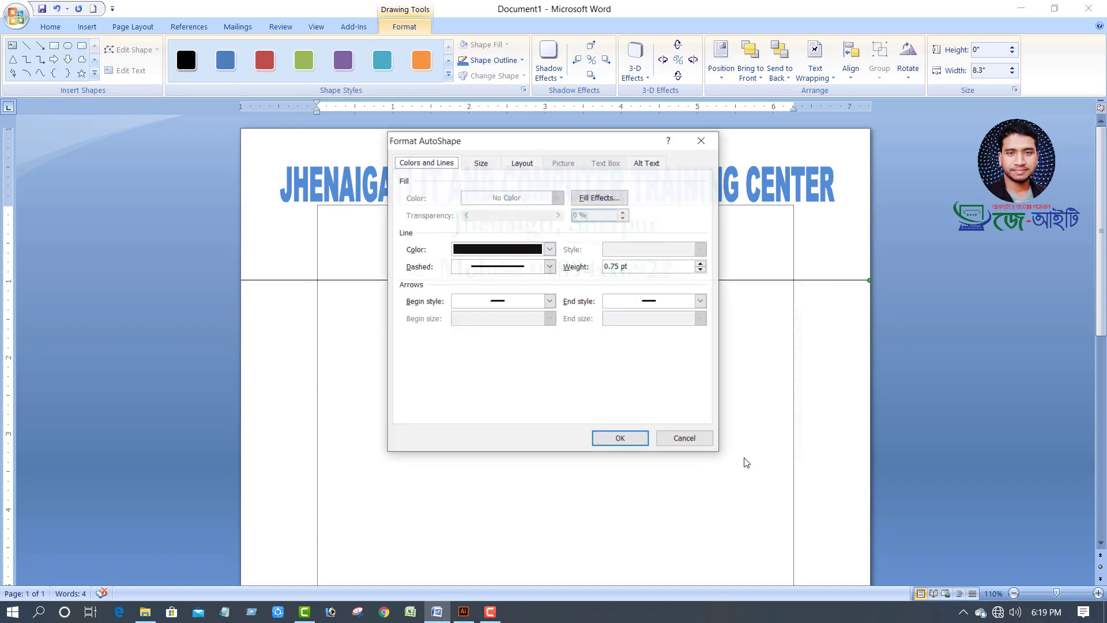
left_click(549, 267)
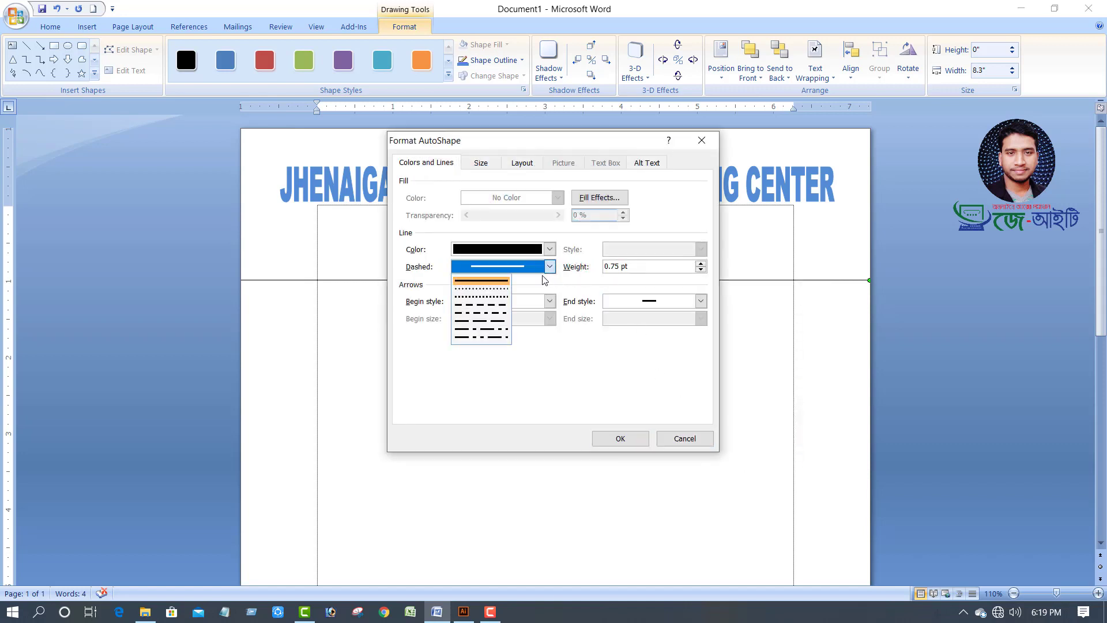
left_click(707, 257)
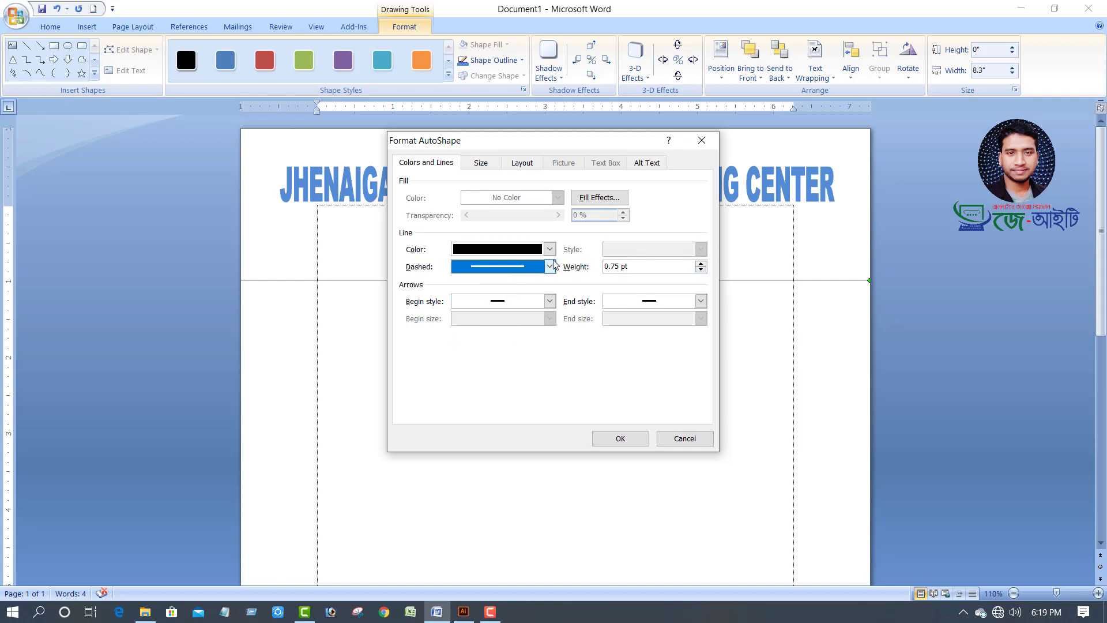
left_click(550, 249)
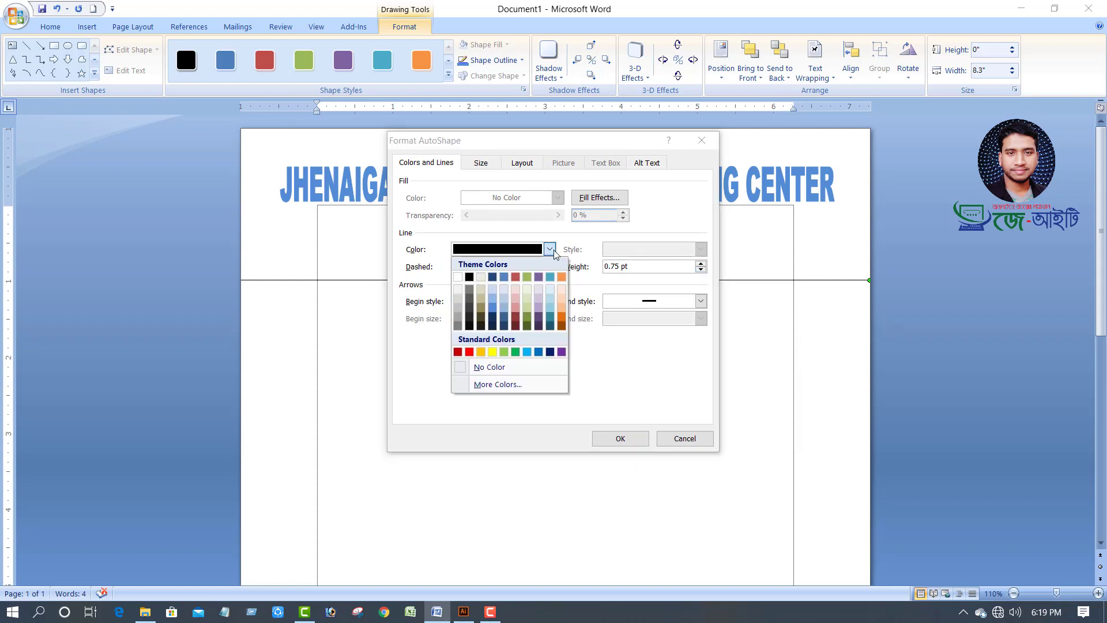
left_click(539, 352)
left_click(550, 301)
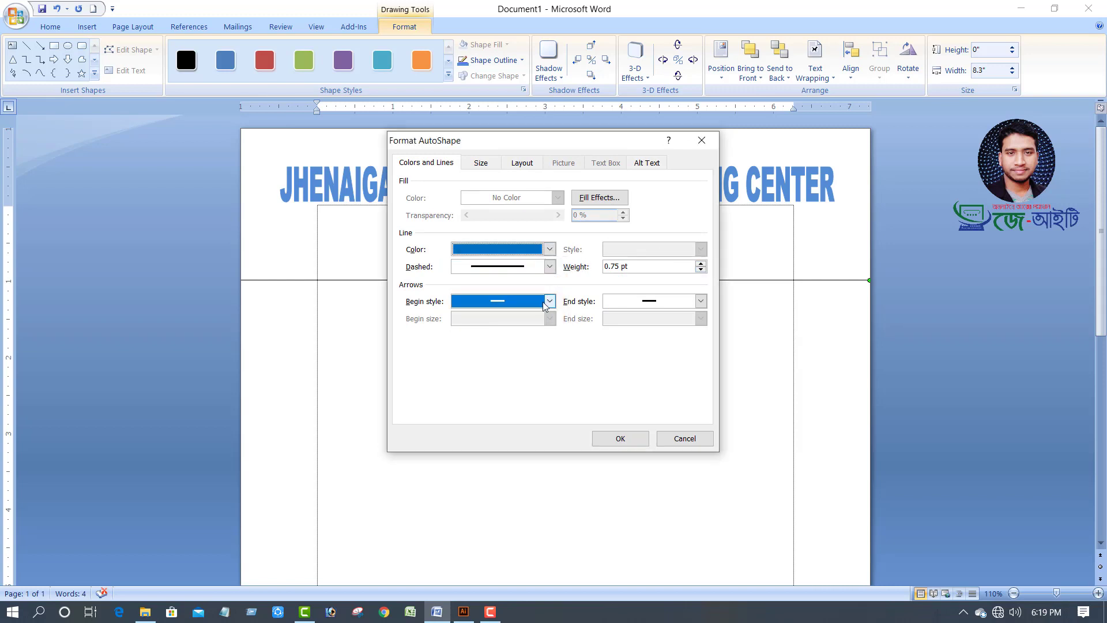
left_click(550, 301)
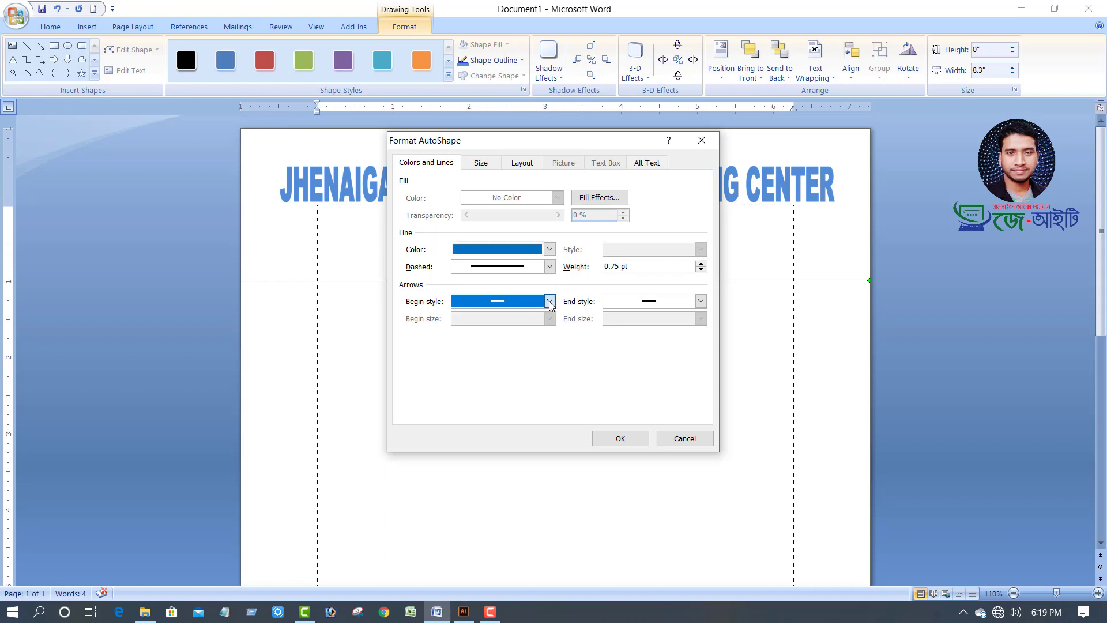
left_click(550, 267)
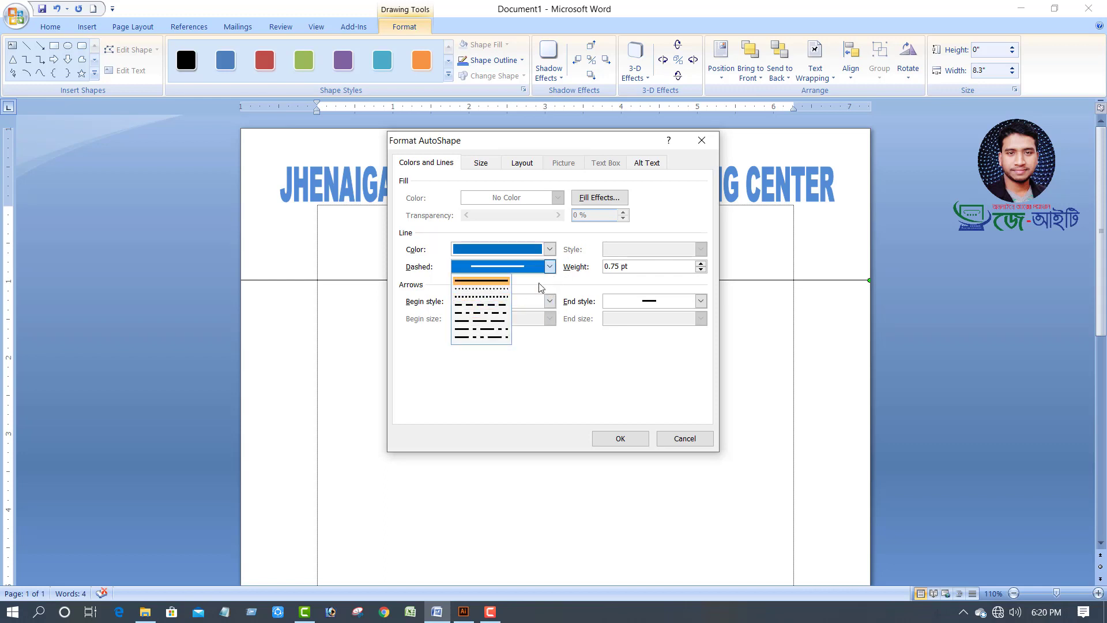
left_click(700, 300)
left_click(701, 263)
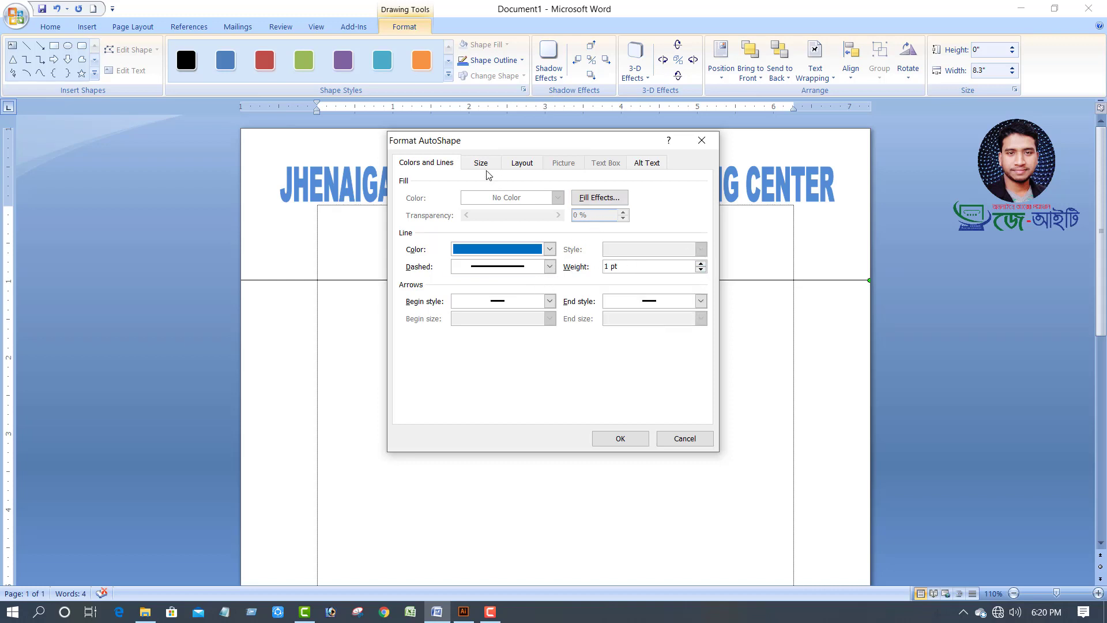
left_click(623, 440)
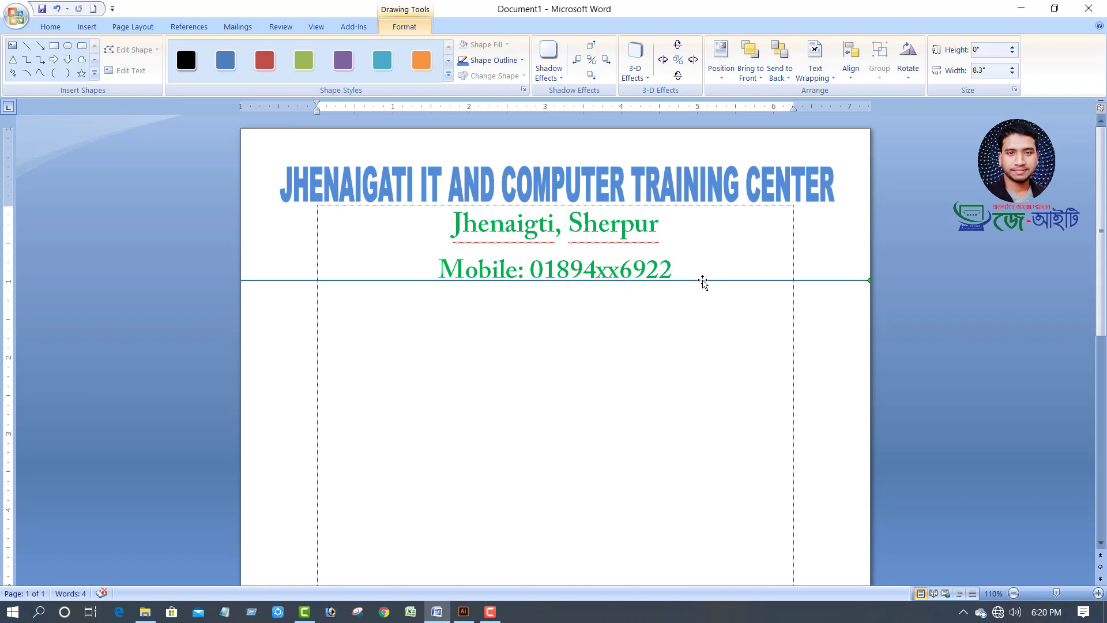
Step: Duplicate the blue line just below the original to form a double rule
left_click_drag(703, 281, 706, 284)
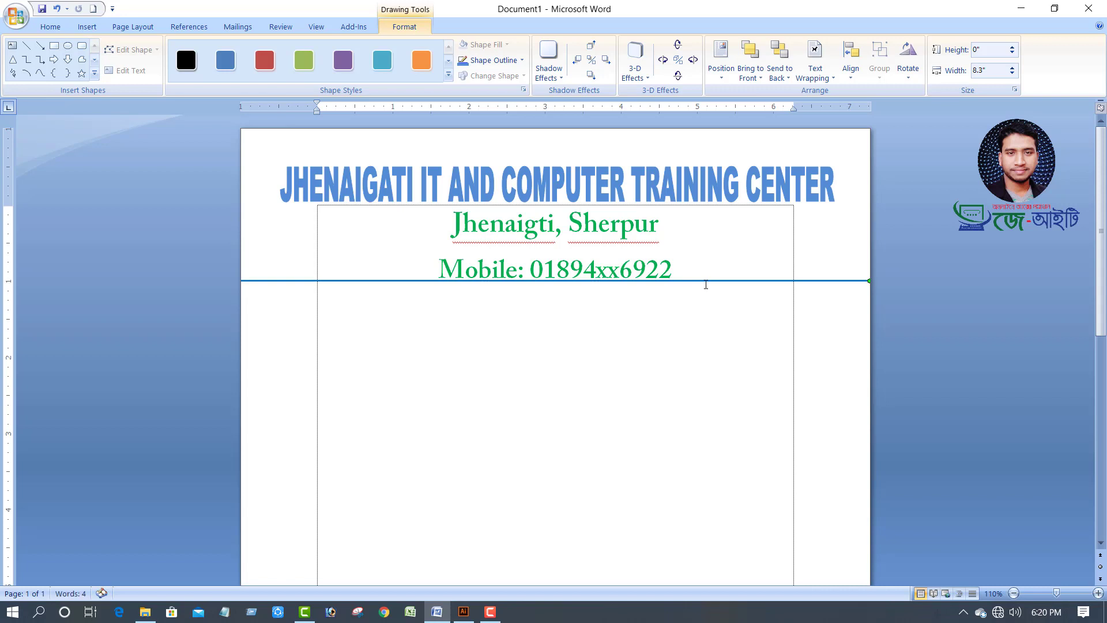
key("ctrl+d")
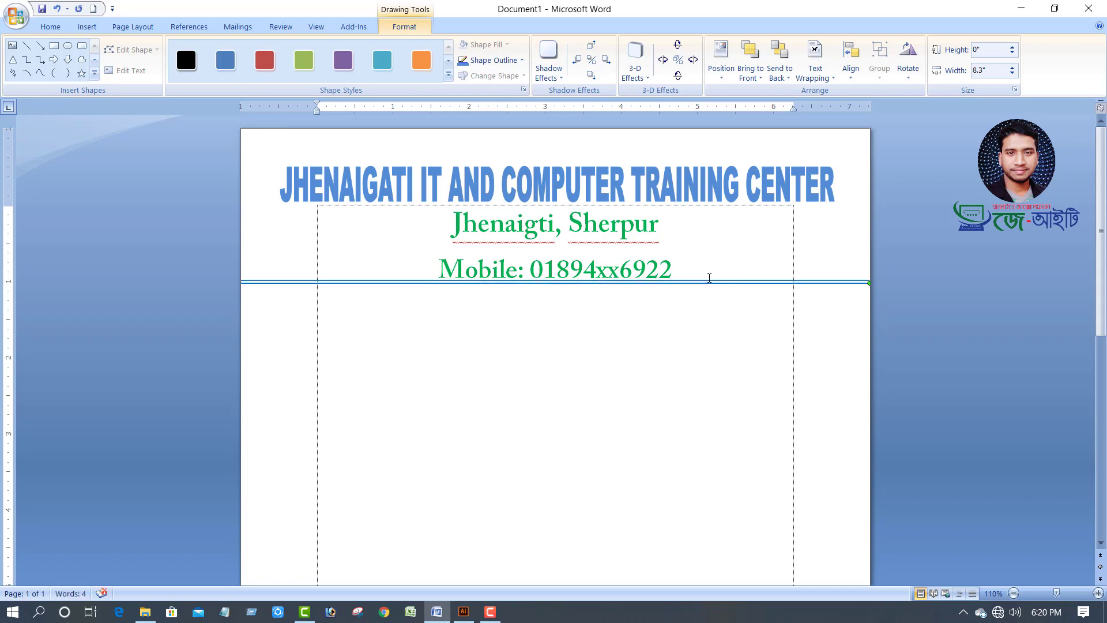
left_click(720, 332)
Step: Add a 'Reff:' line below the Mobile line and shrink its font three sizes
key("Return")
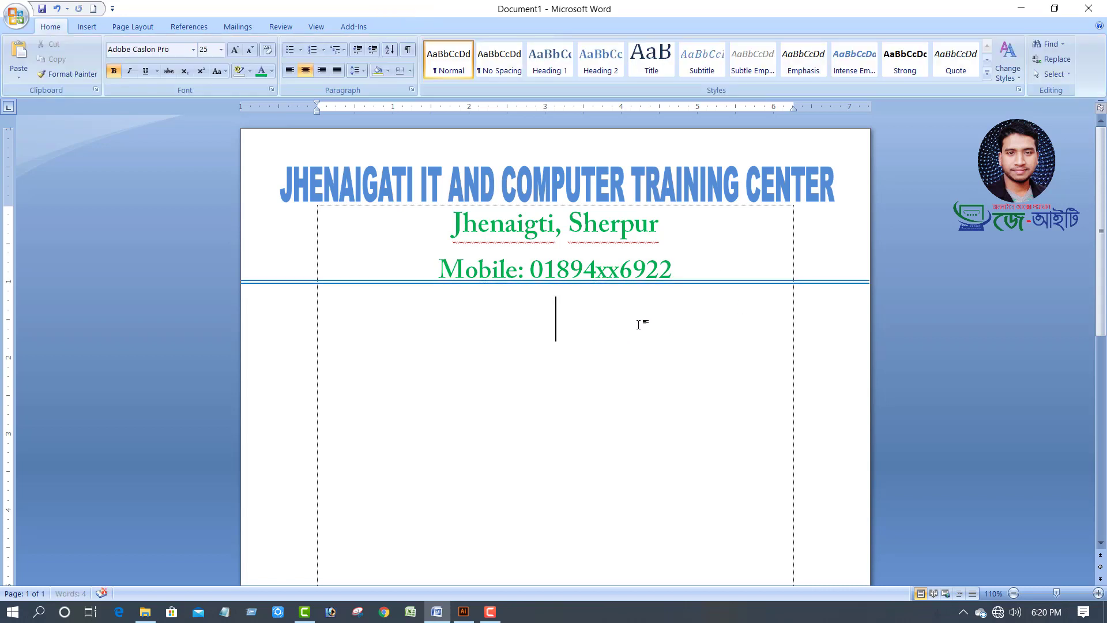
type("Ref")
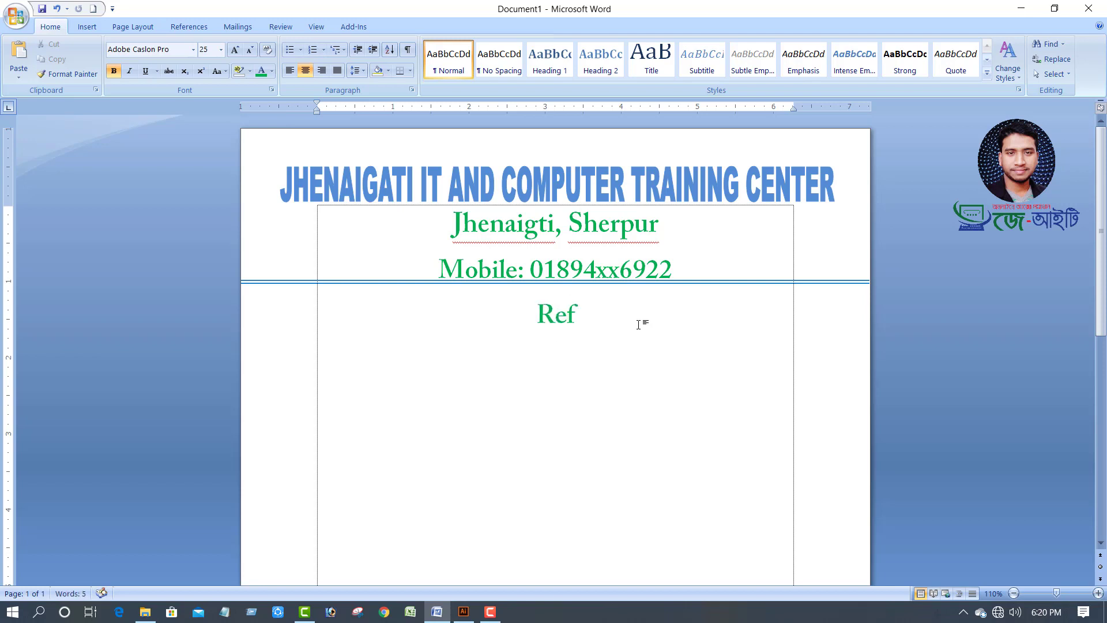
type("f:")
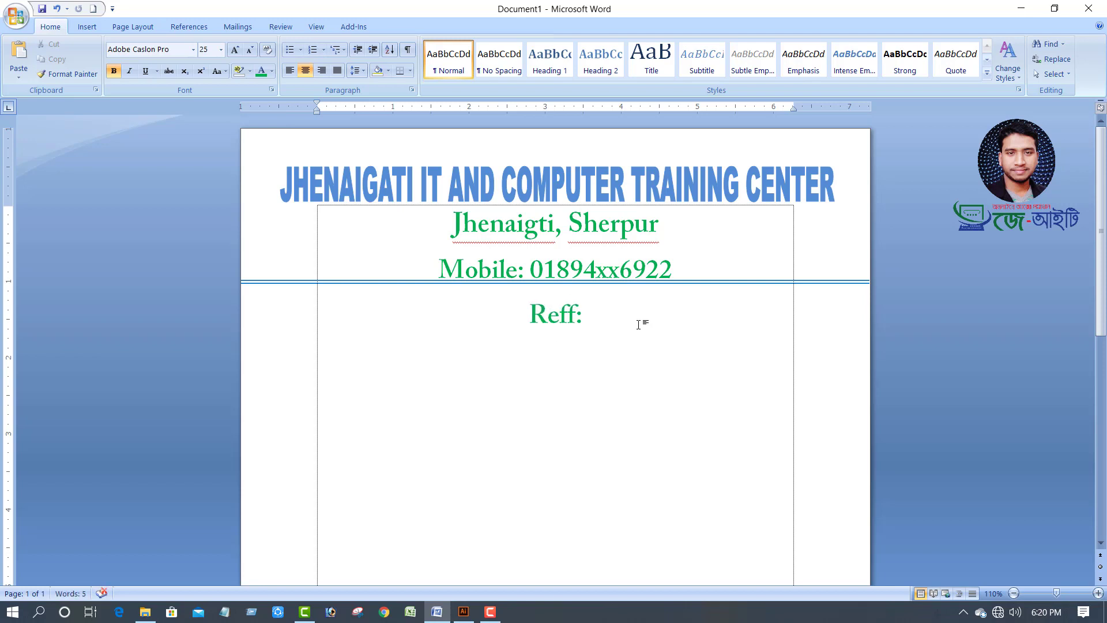
key("ctrl+a")
left_click(250, 50)
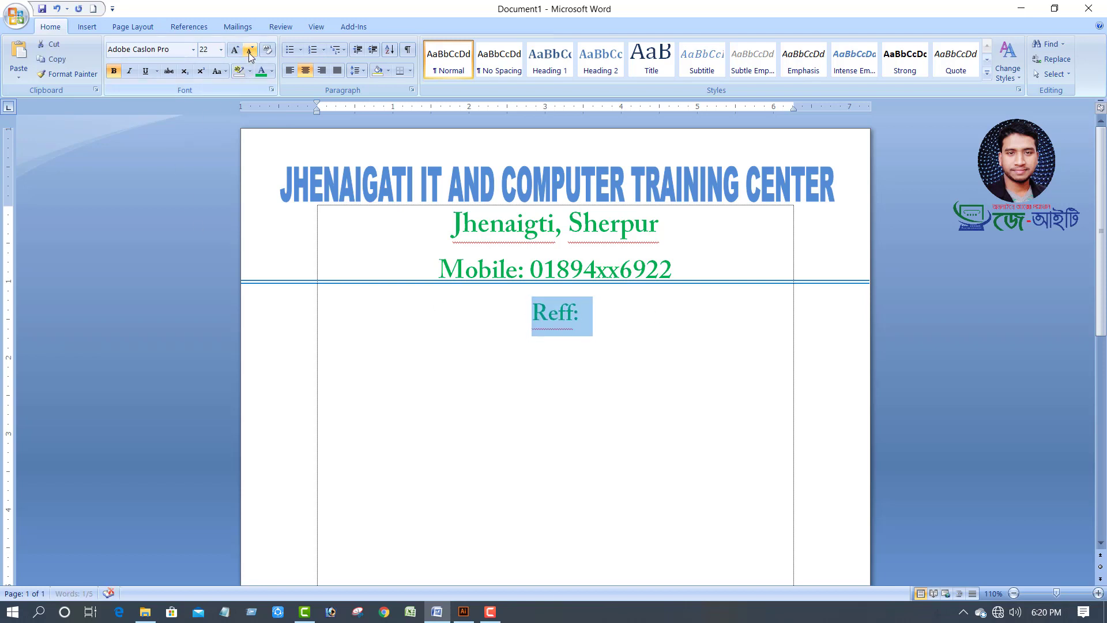
left_click(250, 50)
left_click(250, 50)
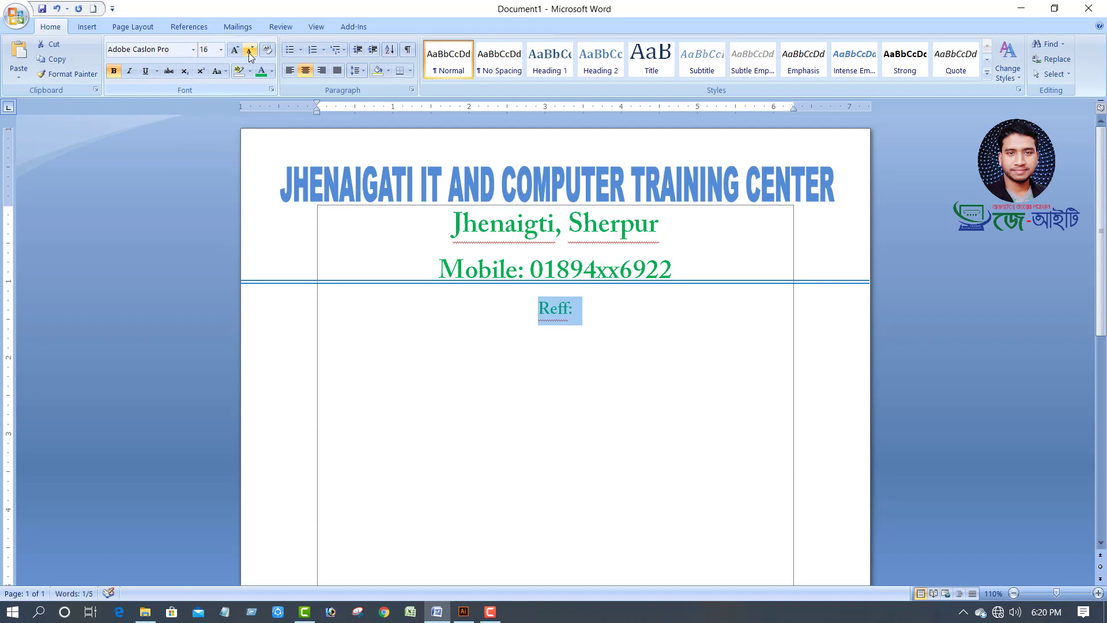
Step: Shrink the Mobile line one size and add 'Date: ...............' after Reff:
left_click_drag(685, 266, 436, 254)
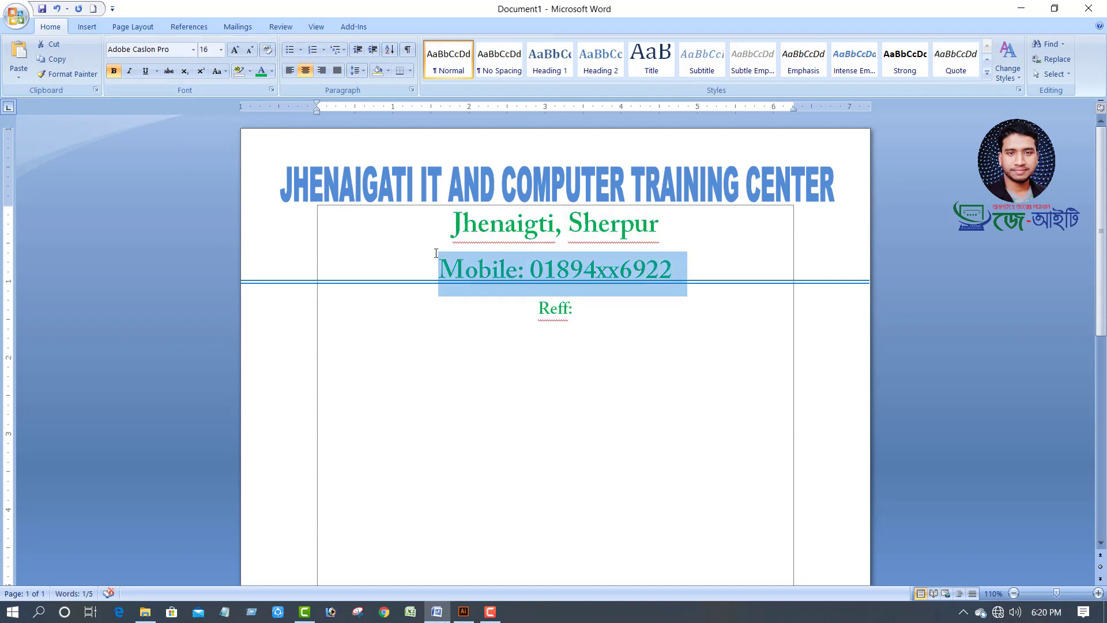
left_click(249, 50)
left_click(583, 310)
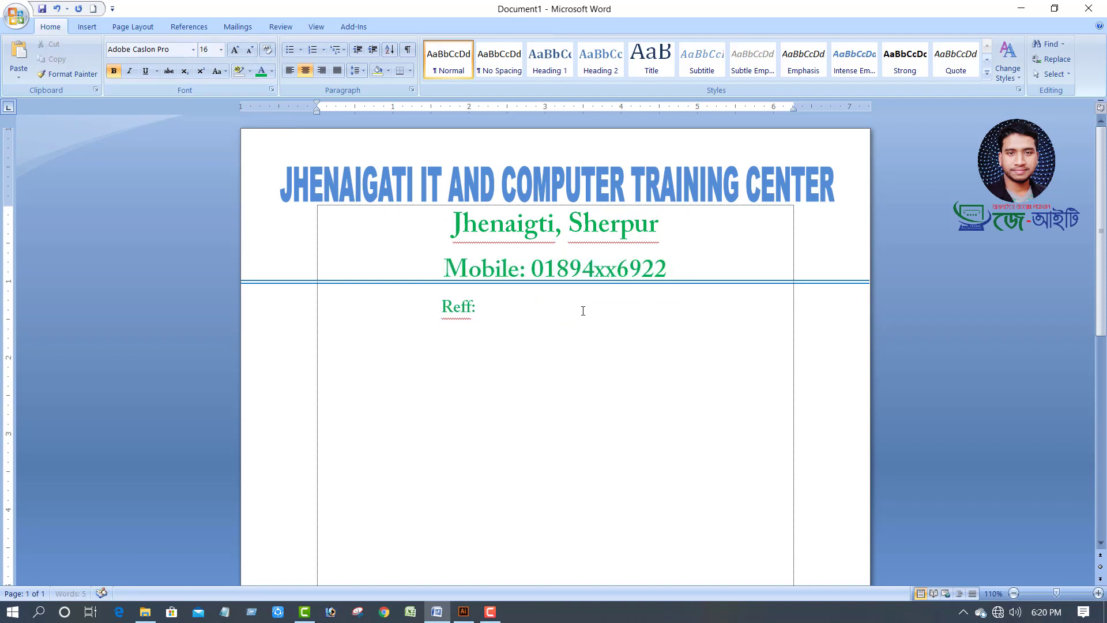
type("Date")
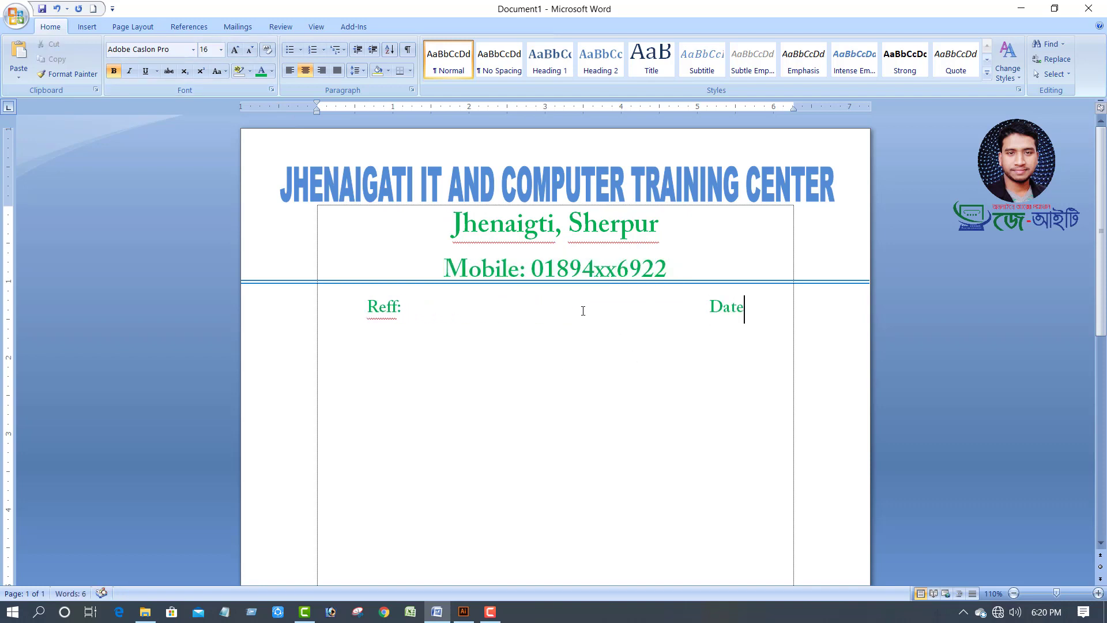
type(": .")
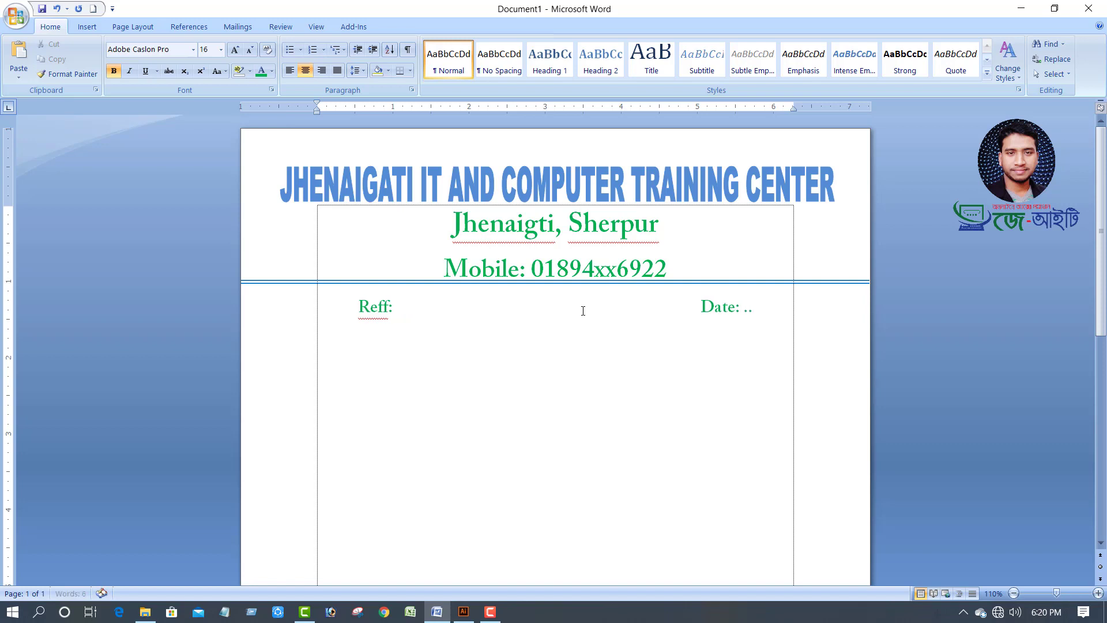
type(".............")
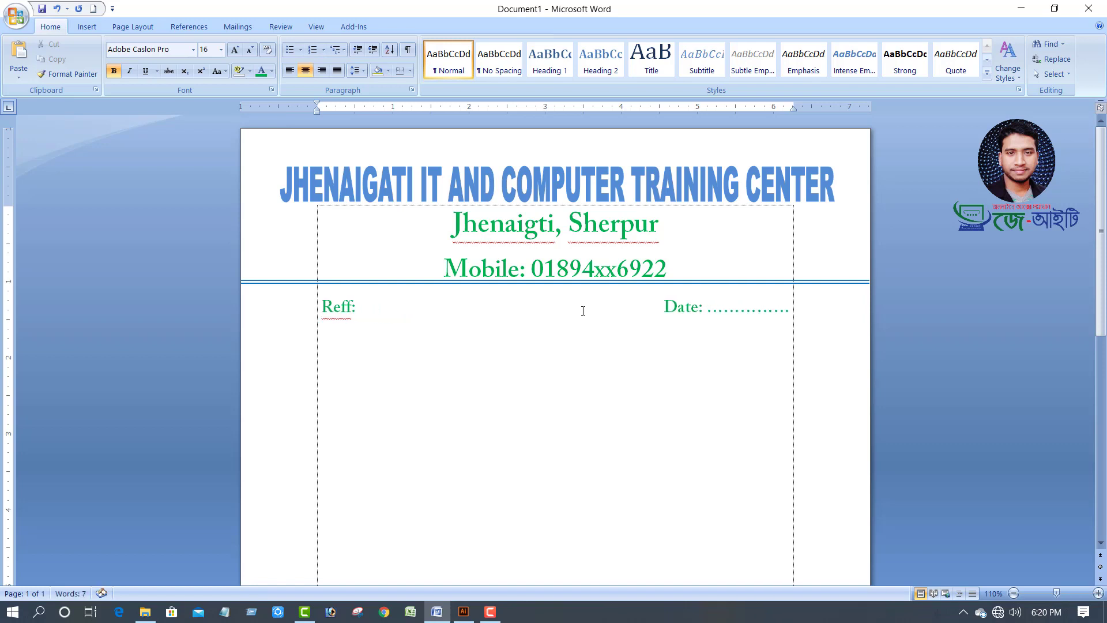
type(".")
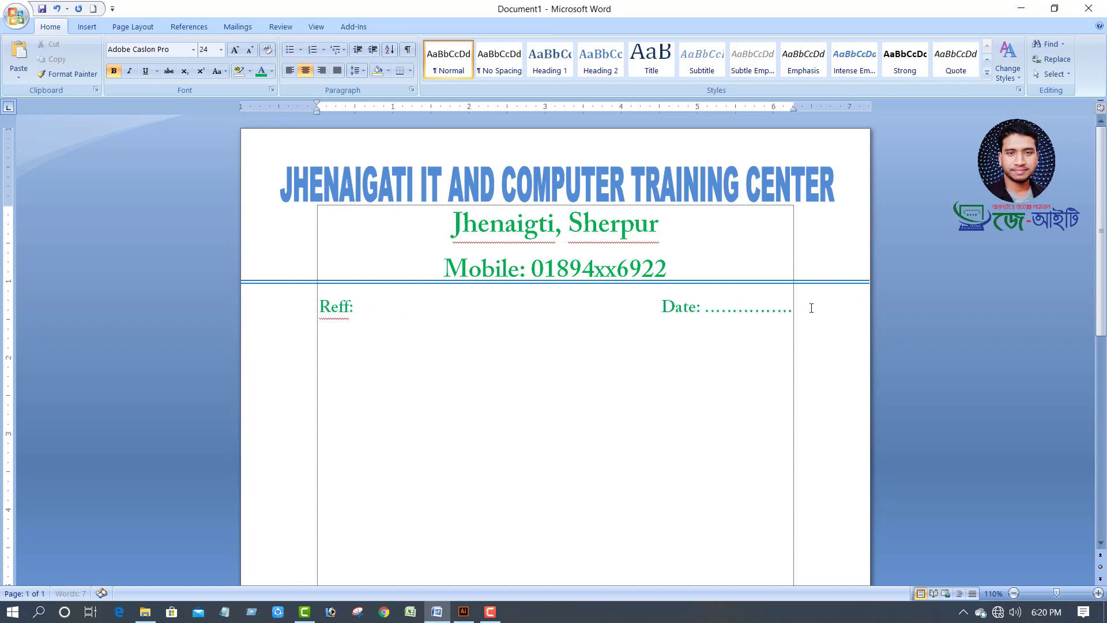
left_click_drag(806, 307, 383, 228)
Step: Colour the selected address, Mobile and Reff/Date lines blue
left_click(273, 70)
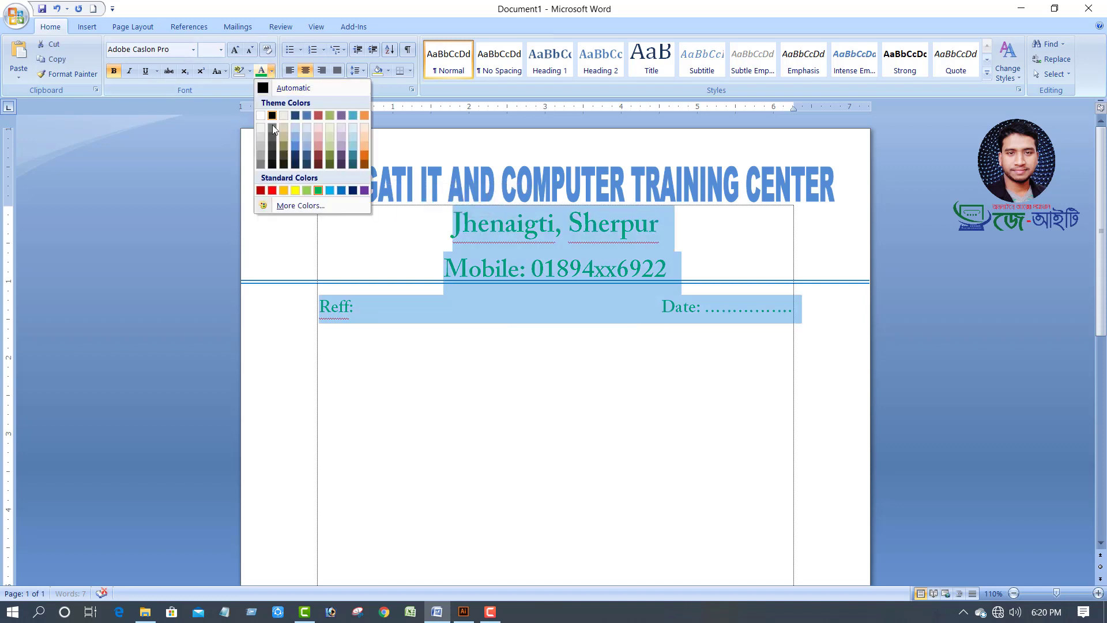
left_click(296, 157)
left_click(272, 71)
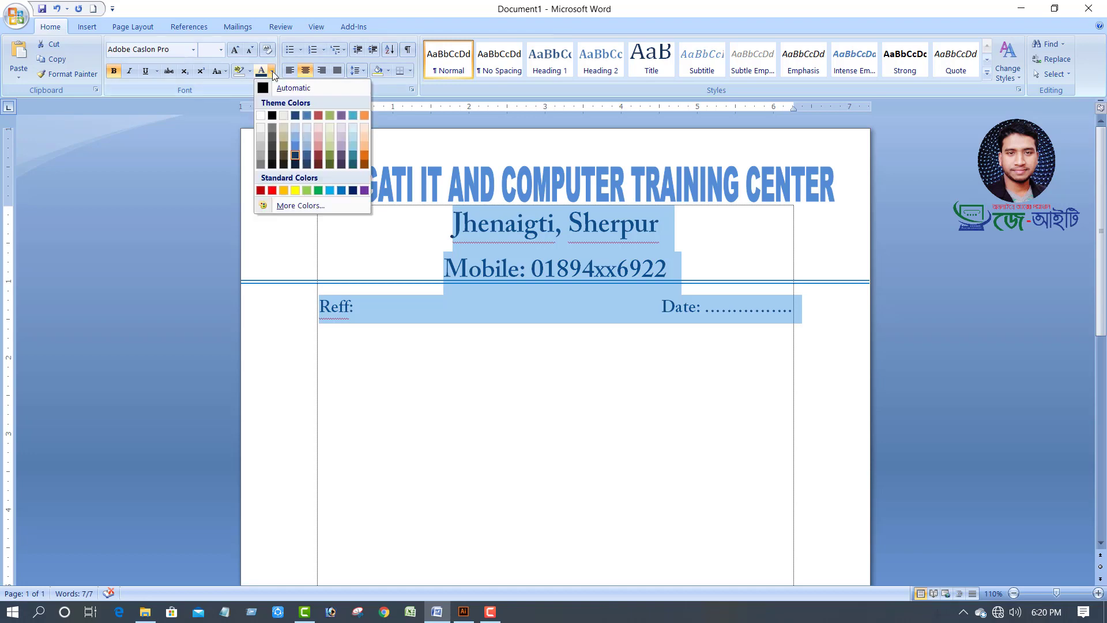
left_click(305, 153)
left_click(604, 397)
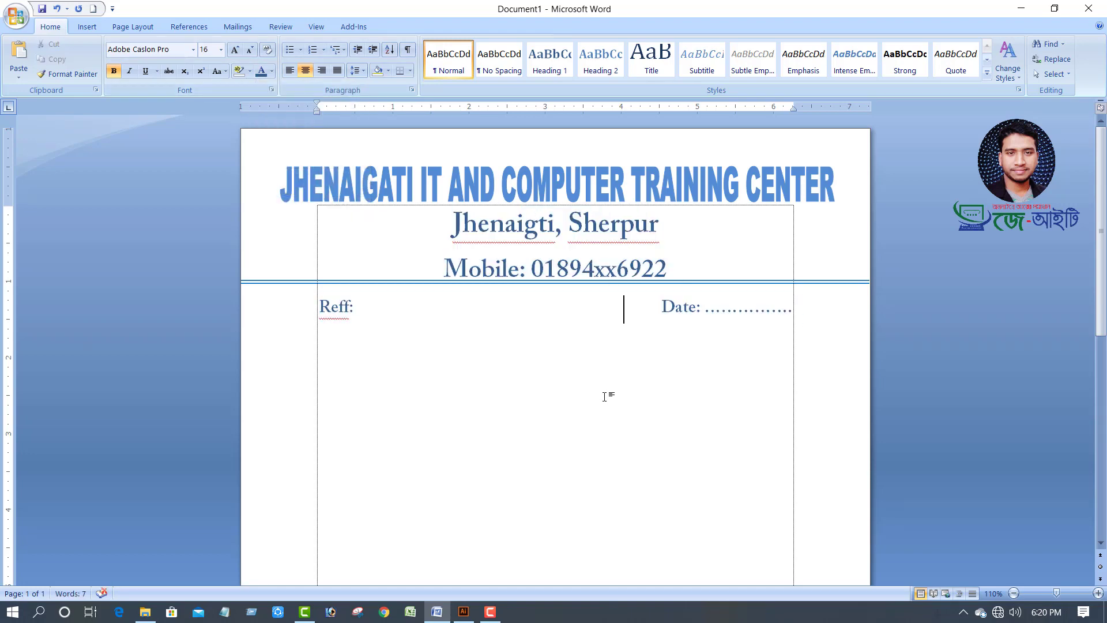
scroll(603, 346, "down", 2, "ctrl")
scroll(583, 330, "up", 2, "ctrl")
Step: Recolour those lines Dark Blue, Text 2, Lighter 40% and check the result
left_click_drag(453, 225, 830, 317)
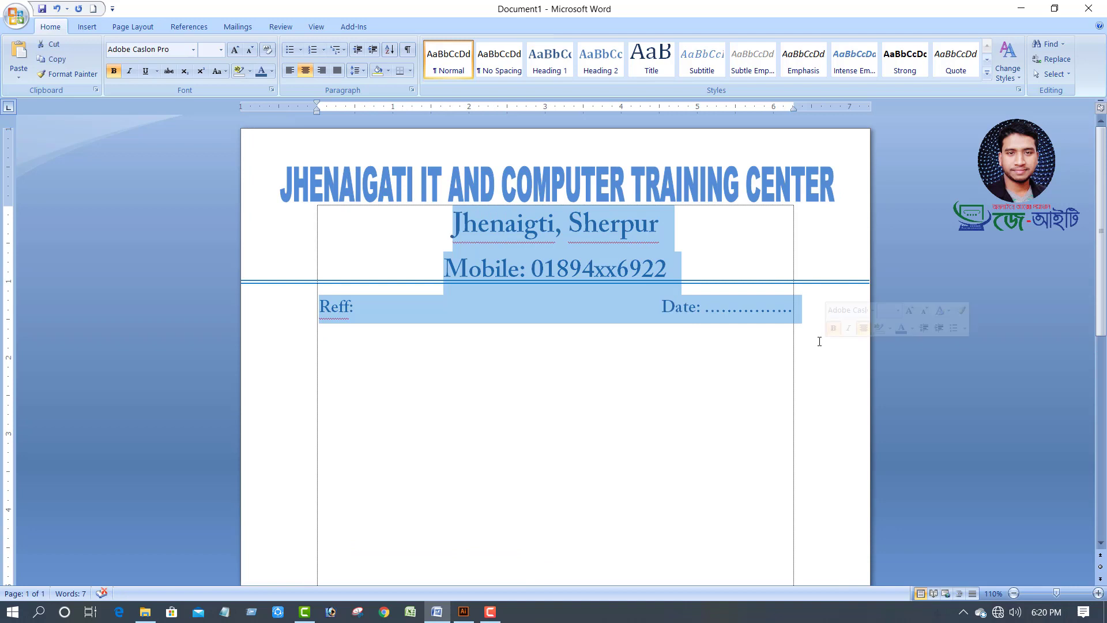
left_click(272, 71)
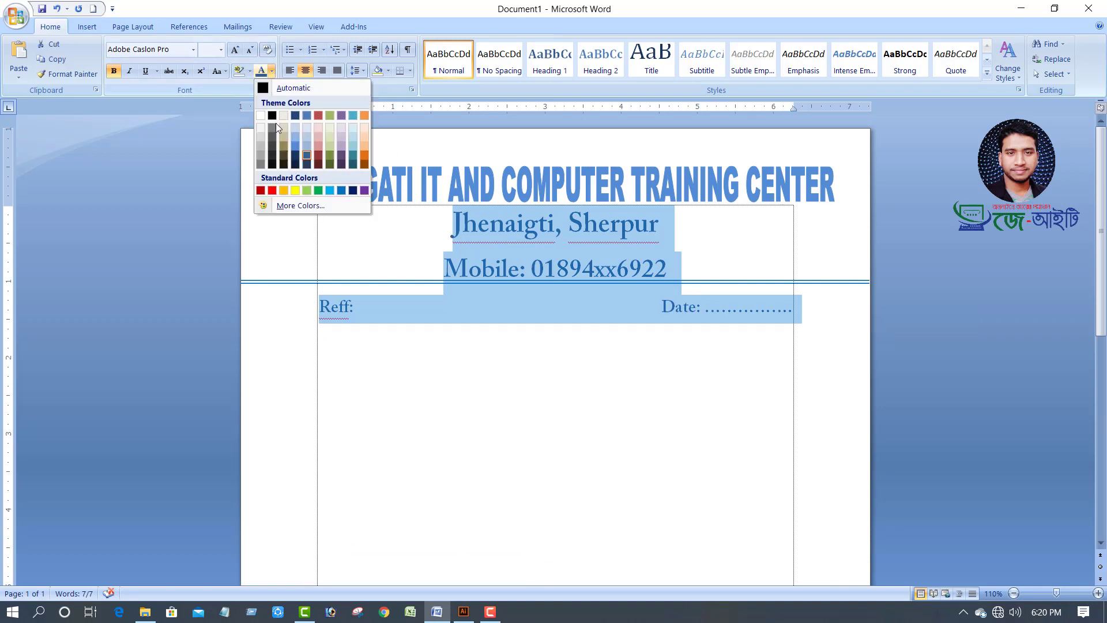
left_click(296, 149)
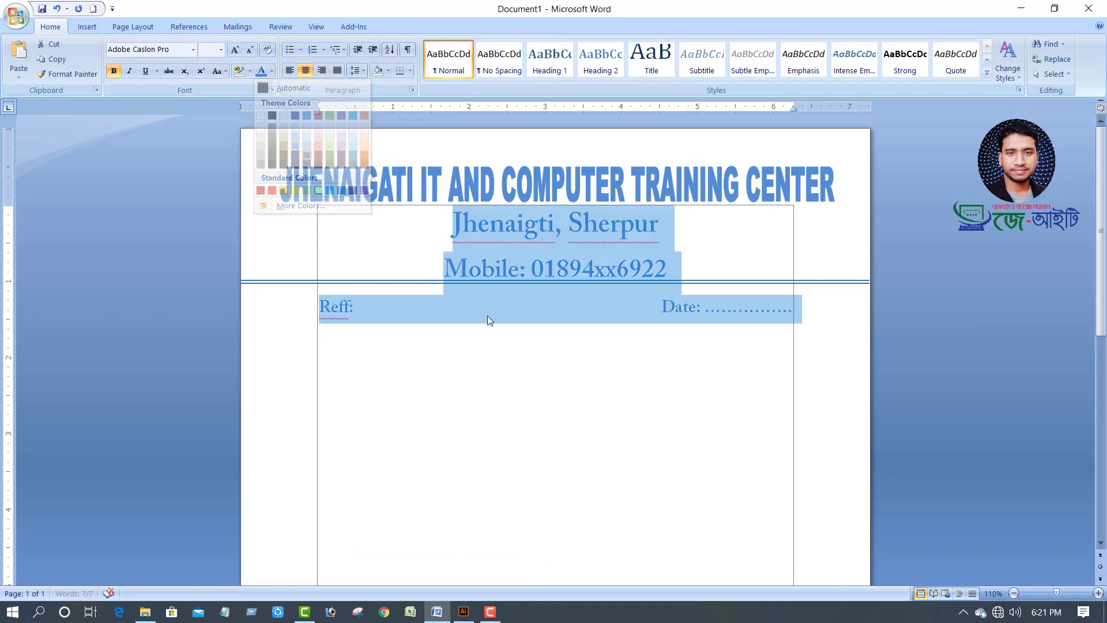
left_click(487, 316)
scroll(529, 348, "down", 5)
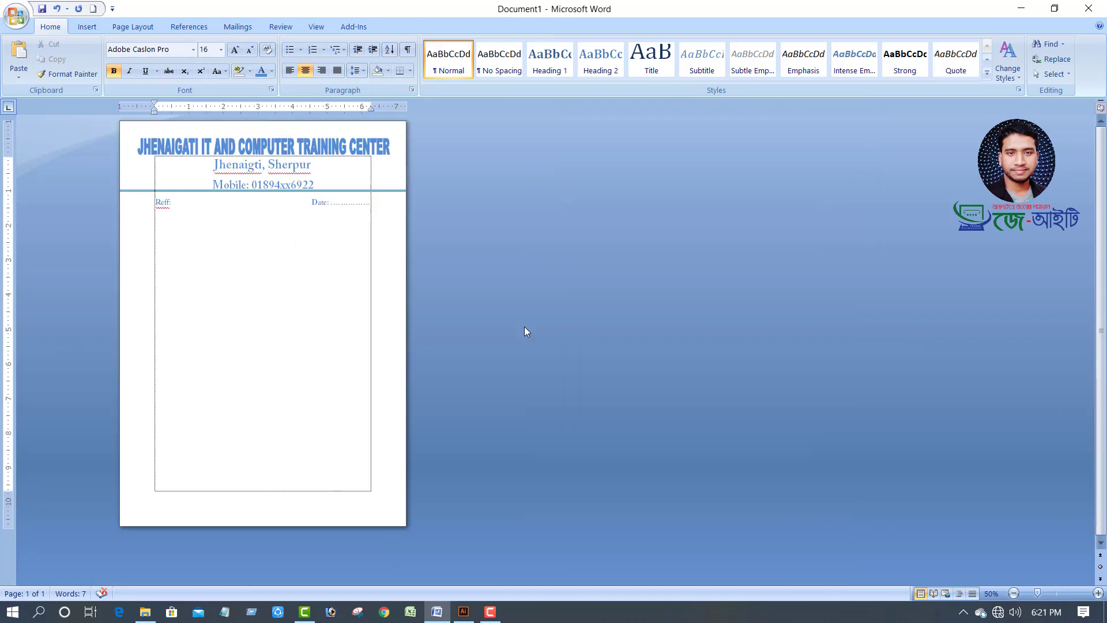
scroll(525, 329, "down", 2)
scroll(314, 349, "up", 4)
scroll(324, 348, "up", 3)
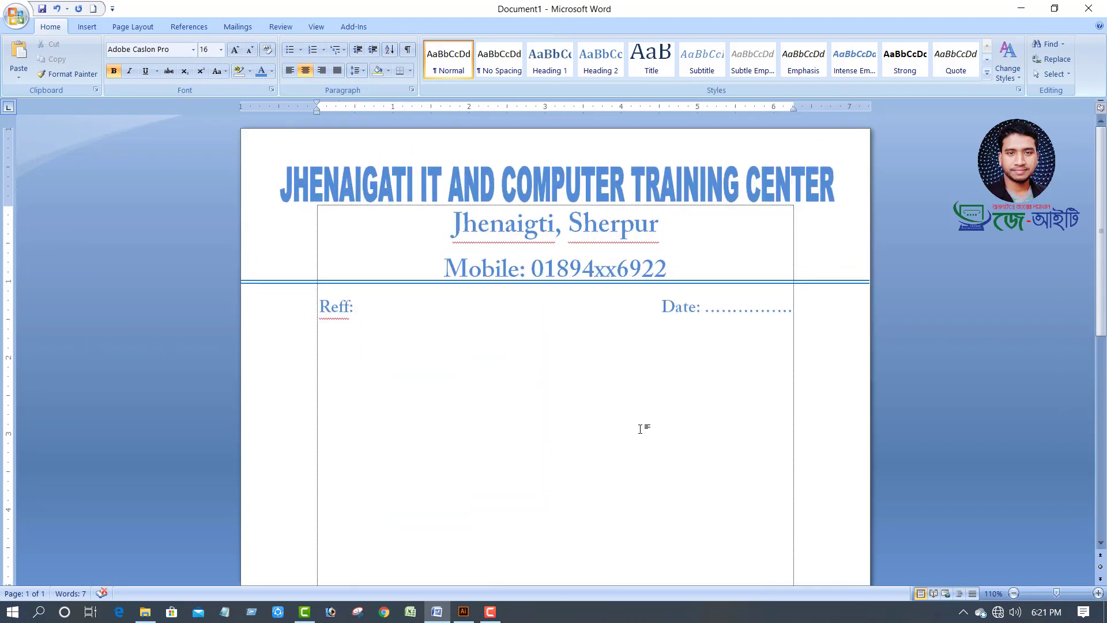
Step: Narrow the WordArt title from its left side, then drag the jit-logo file from the desktop toward Word
left_click(312, 192)
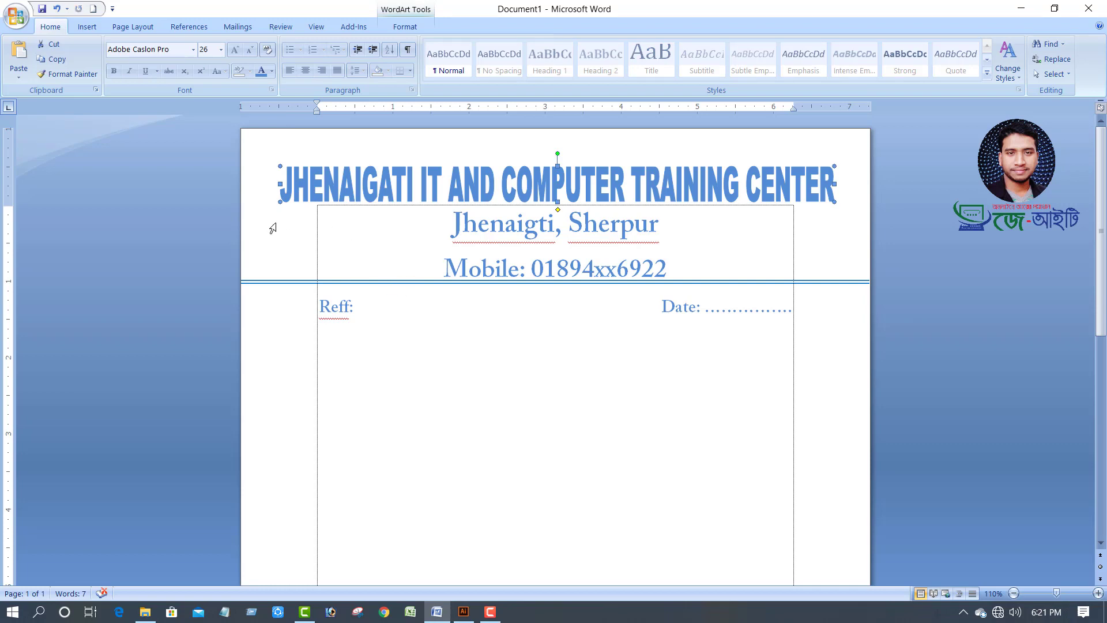
left_click(273, 229)
left_click(314, 191)
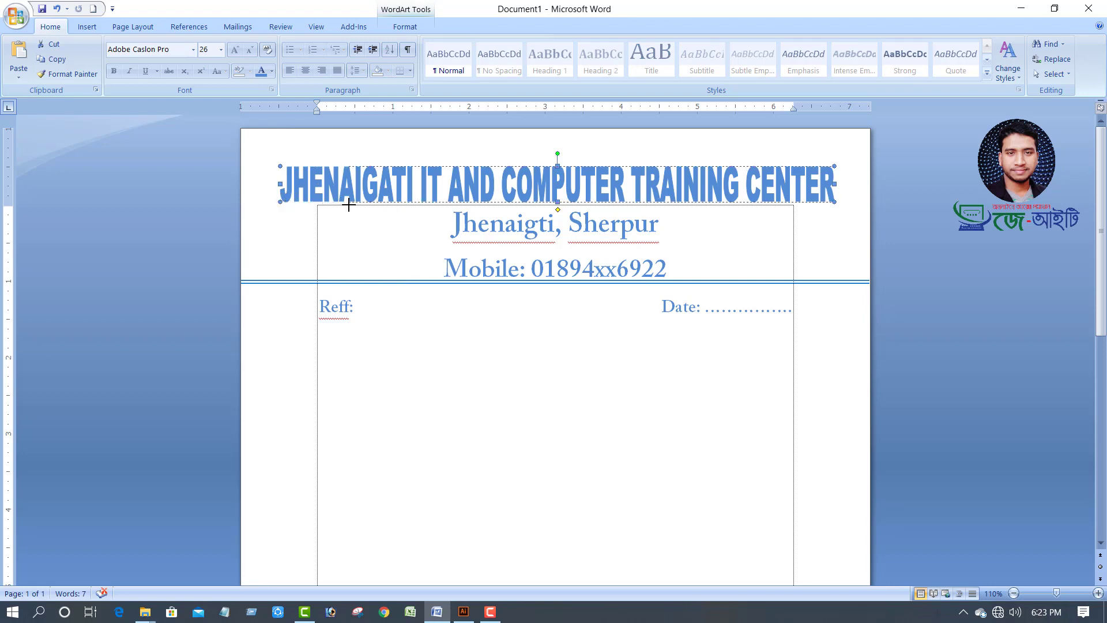
left_click_drag(348, 205, 350, 203)
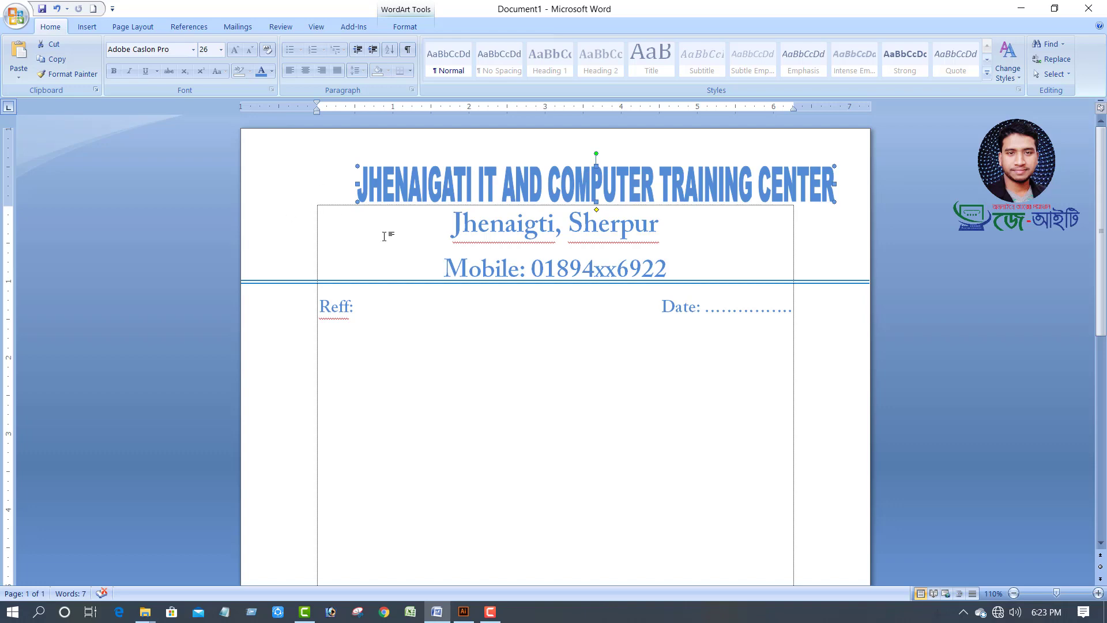
scroll(496, 369, "down", 3)
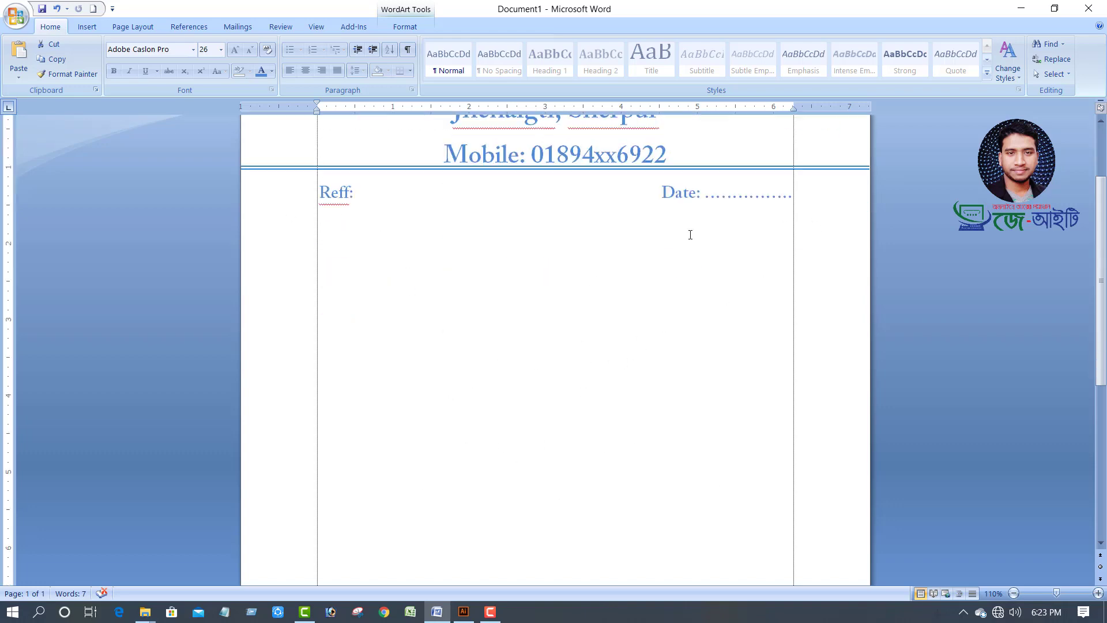
scroll(690, 235, "up", 3)
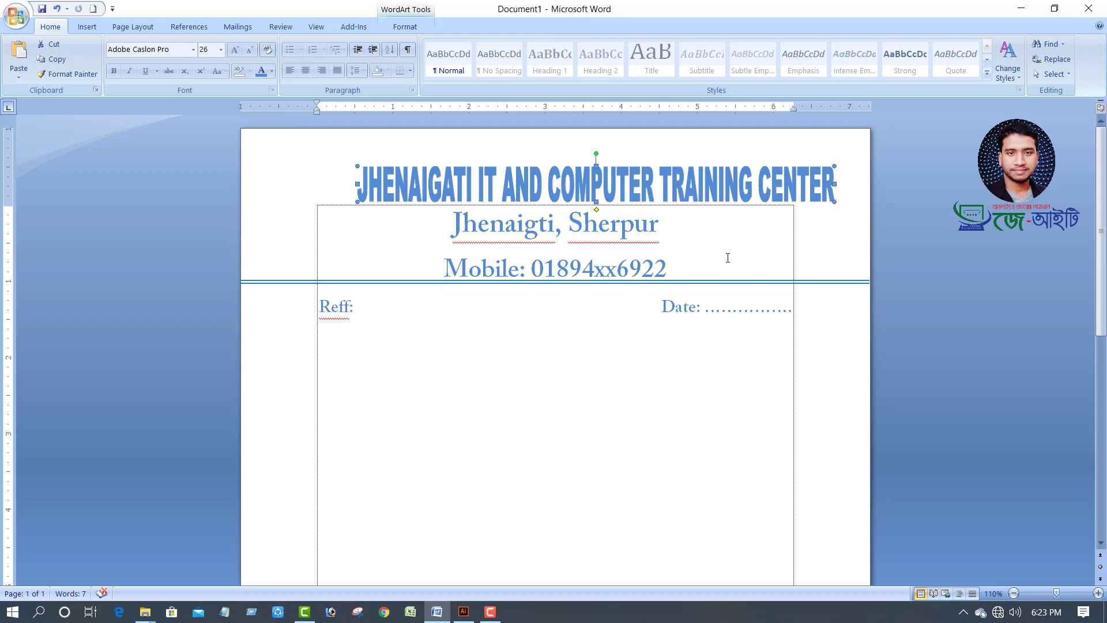
left_click(1021, 8)
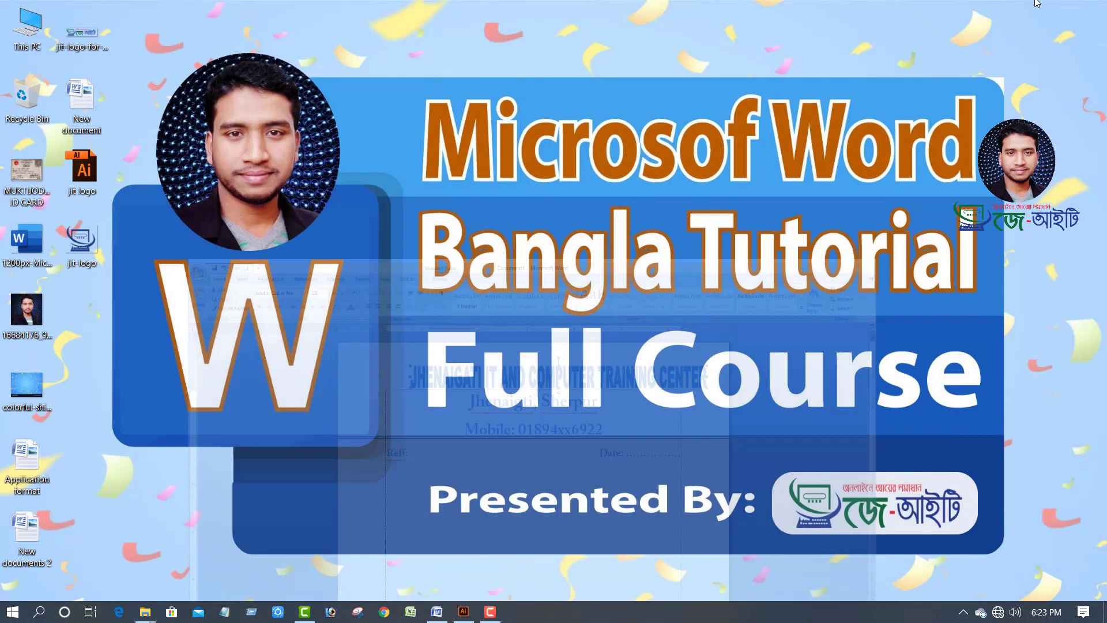
left_click_drag(83, 247, 444, 405)
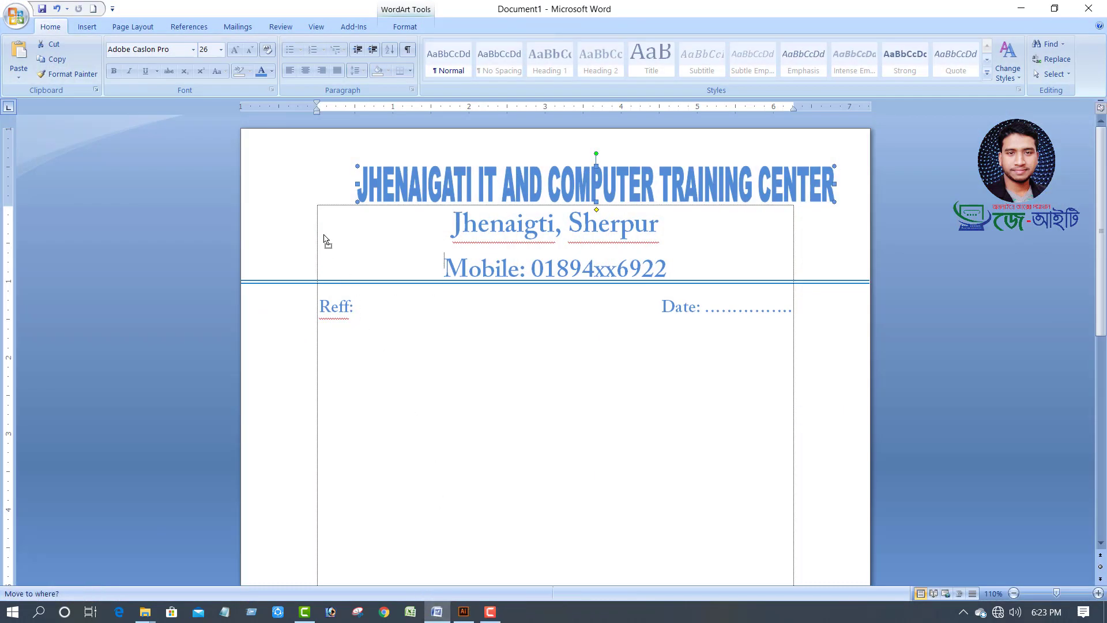
Step: Drop the dragged jit-logo onto the page, then delete it again
left_click_drag(440, 594, 297, 193)
left_click(435, 276)
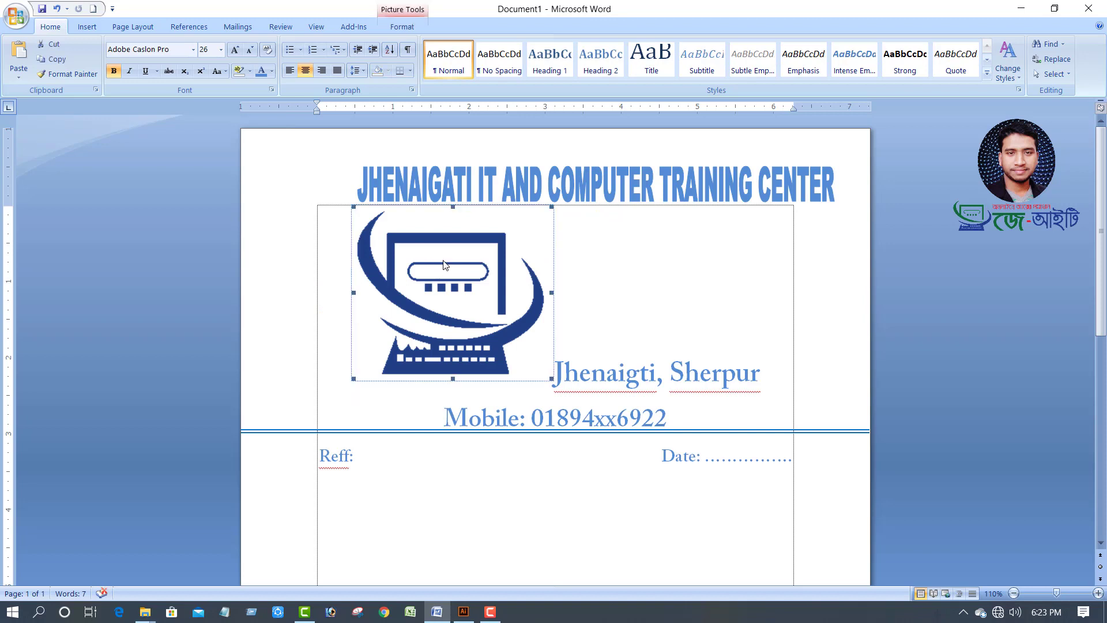
key("Delete")
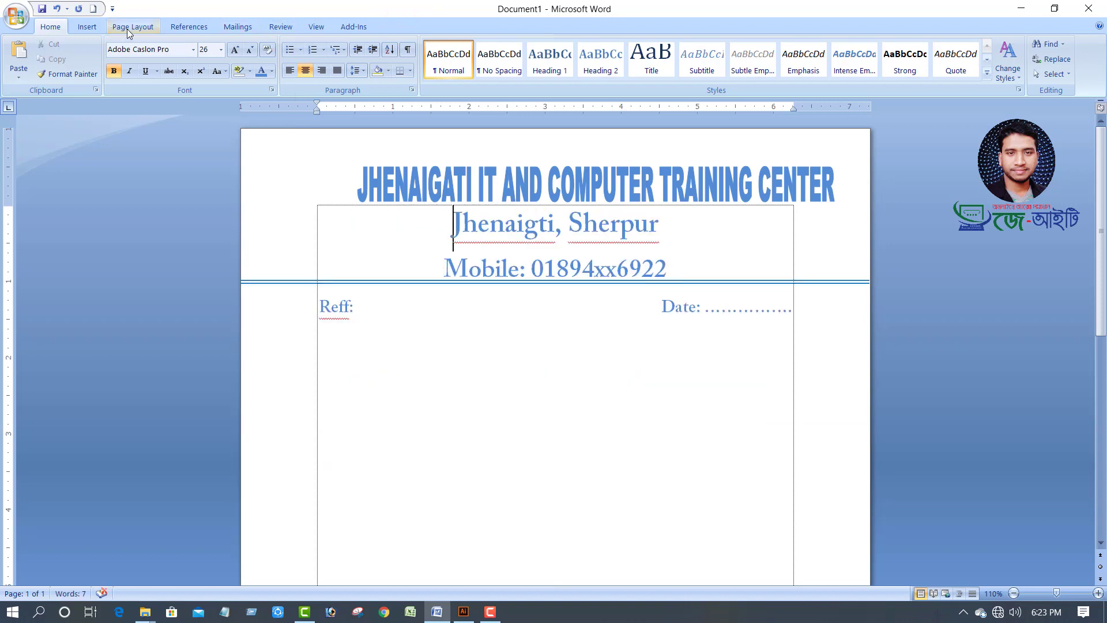
left_click(83, 26)
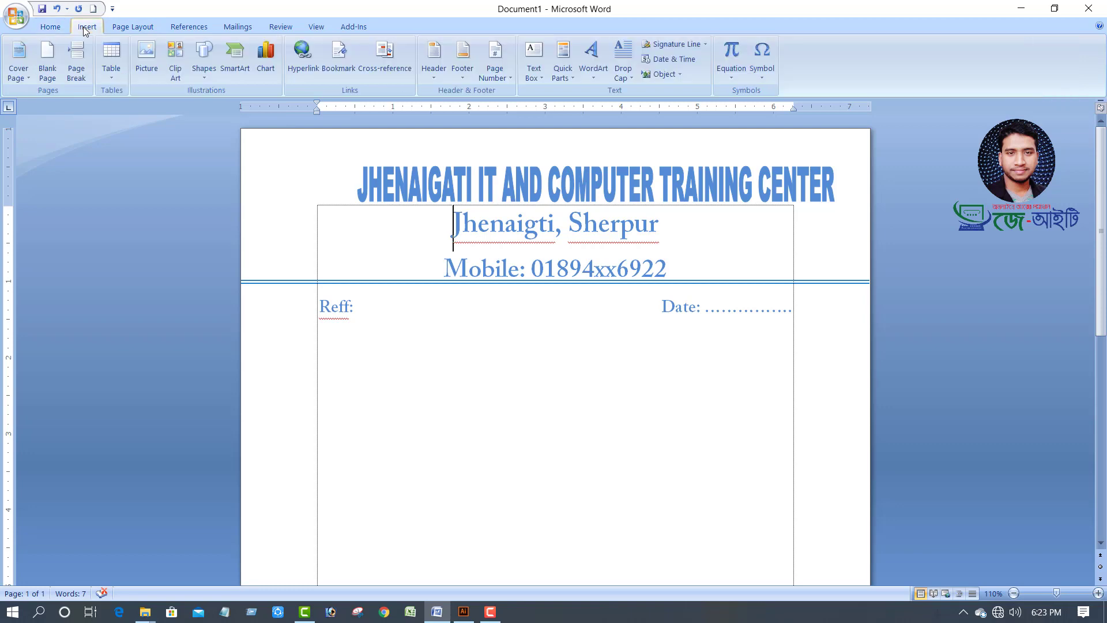
Step: Insert the jit-logo picture from the Desktop into the address line
left_click(147, 58)
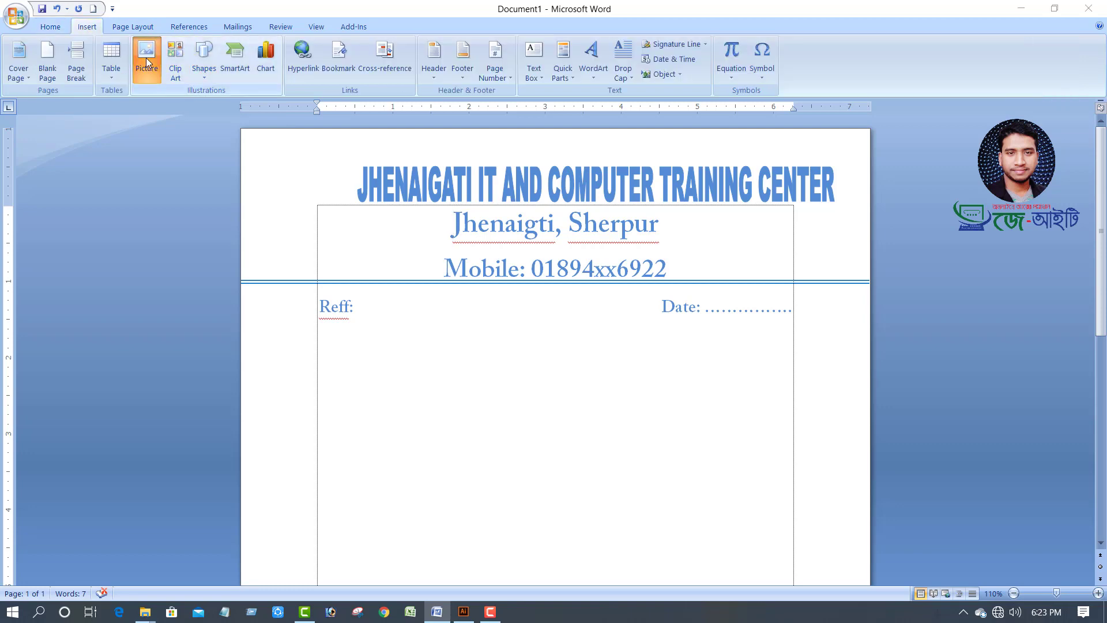
left_click(56, 120)
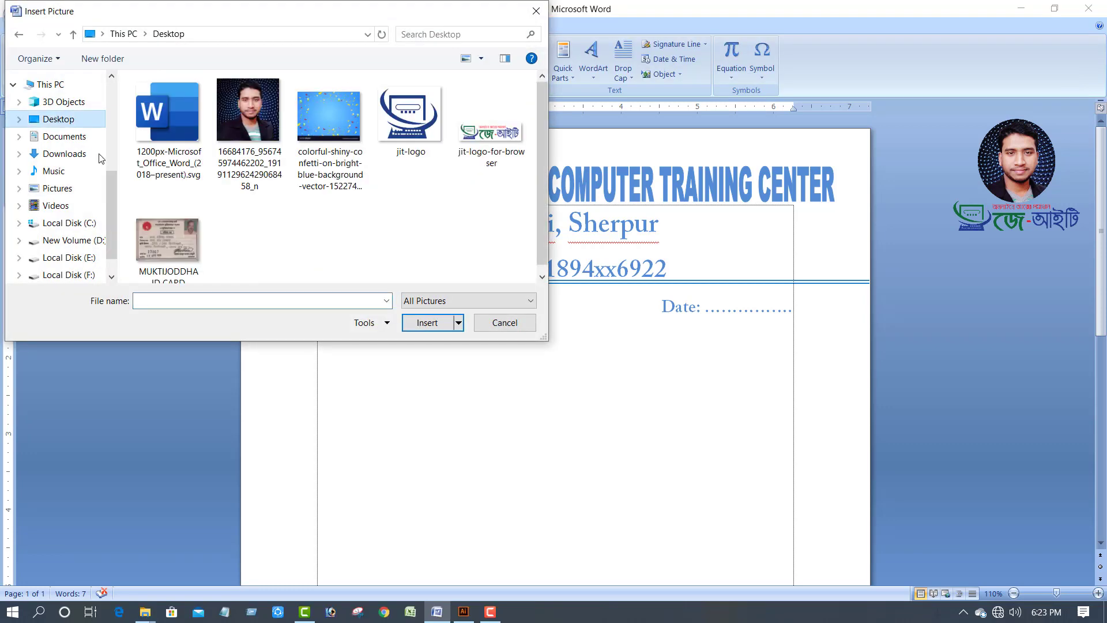
left_click(411, 116)
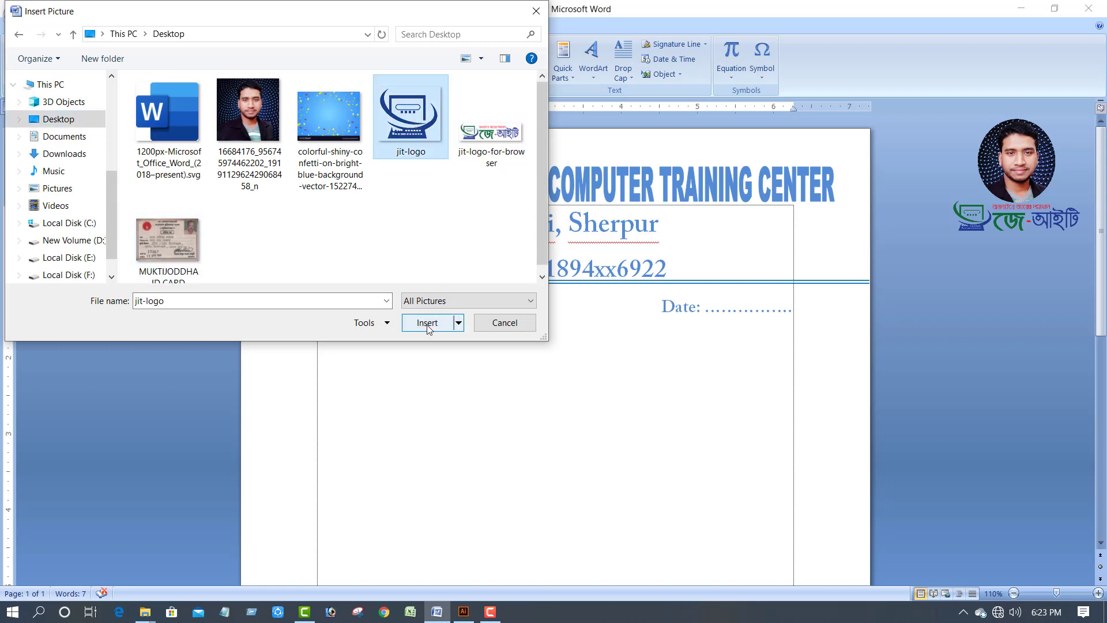
left_click(428, 323)
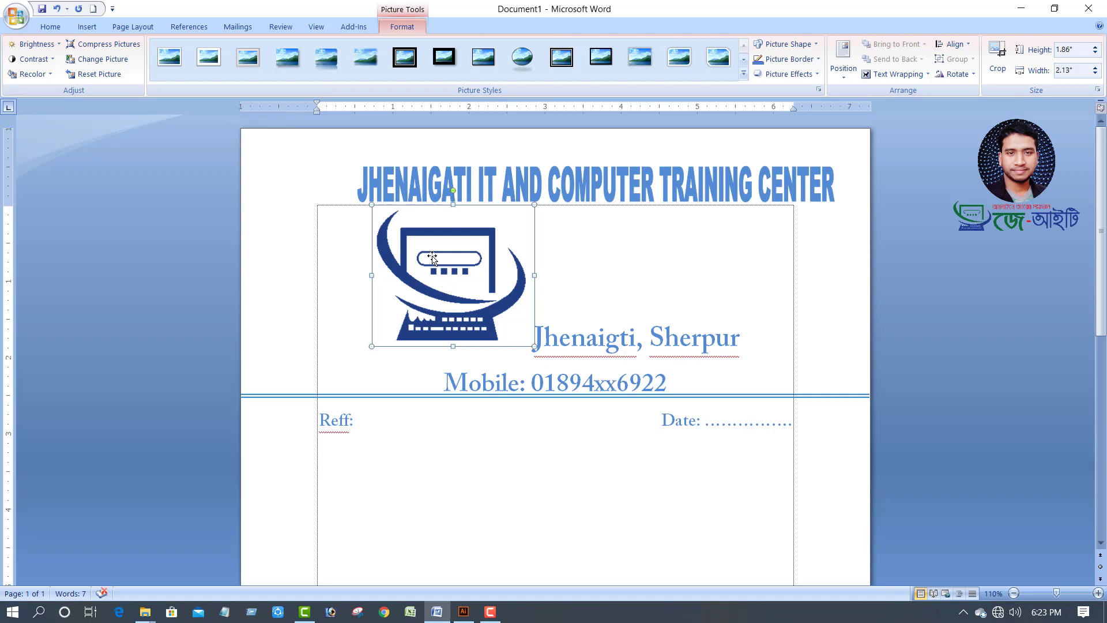
Step: Give the logo Square wrapping, move it beside the WordArt title, and size it to about 1.02" x 1.17"
right_click(434, 259)
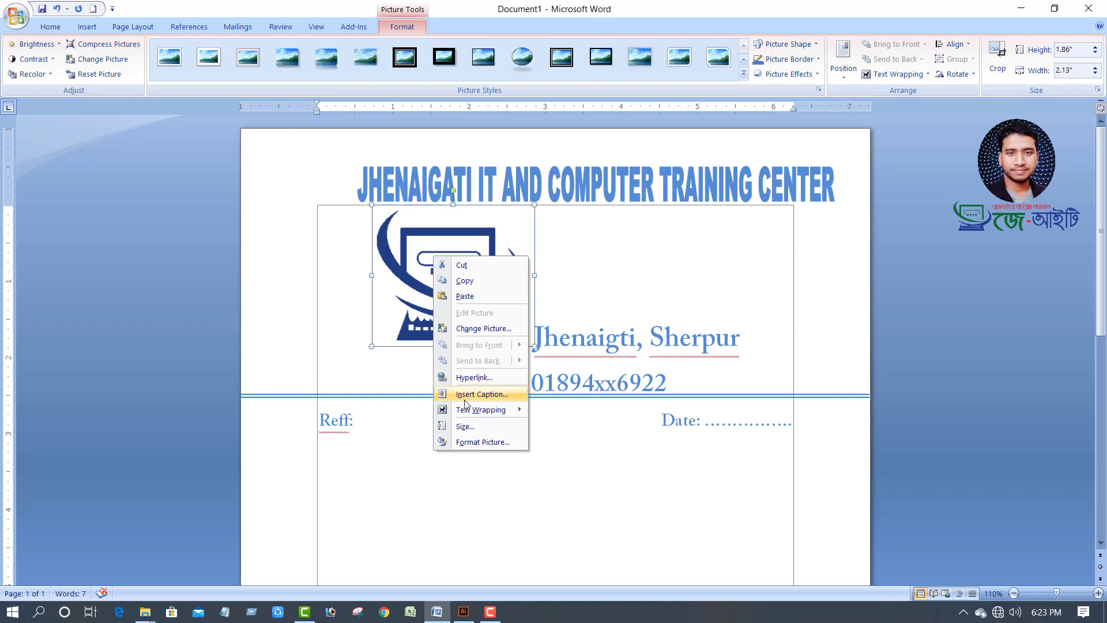
mouse_move(479, 410)
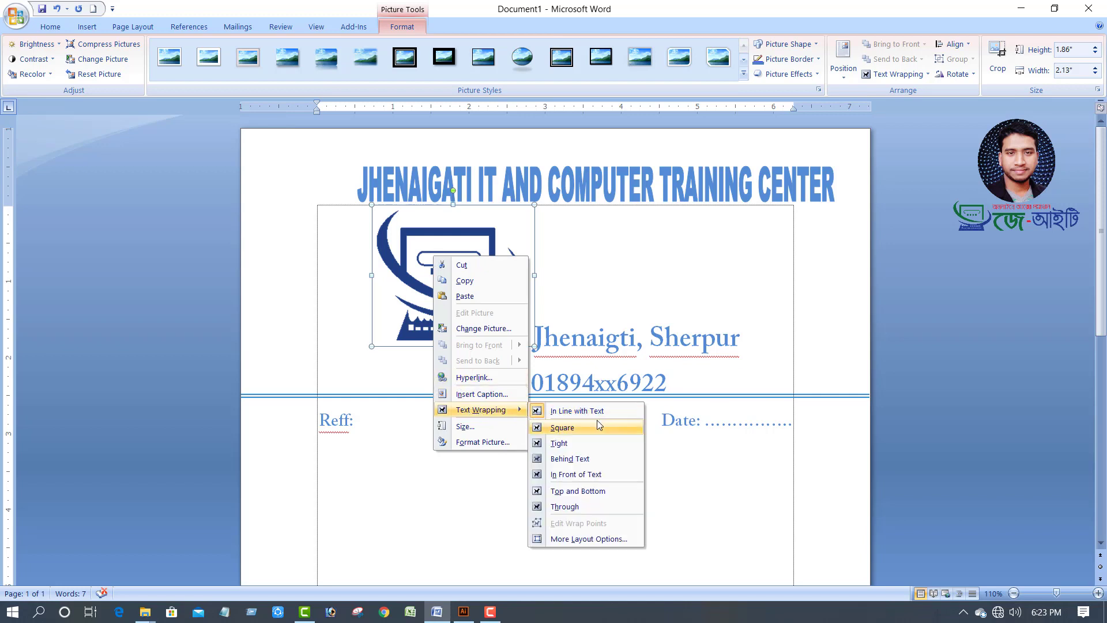
left_click(586, 476)
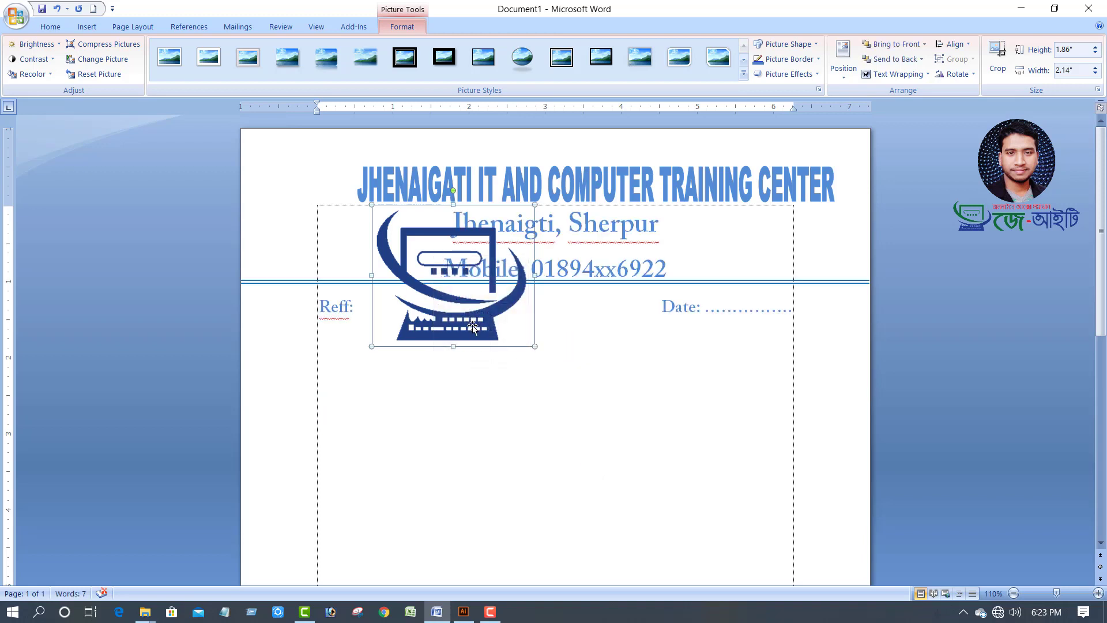
mouse_move(434, 228)
left_mouse_down()
mouse_move(576, 358)
mouse_move(586, 412)
mouse_move(597, 382)
left_mouse_up()
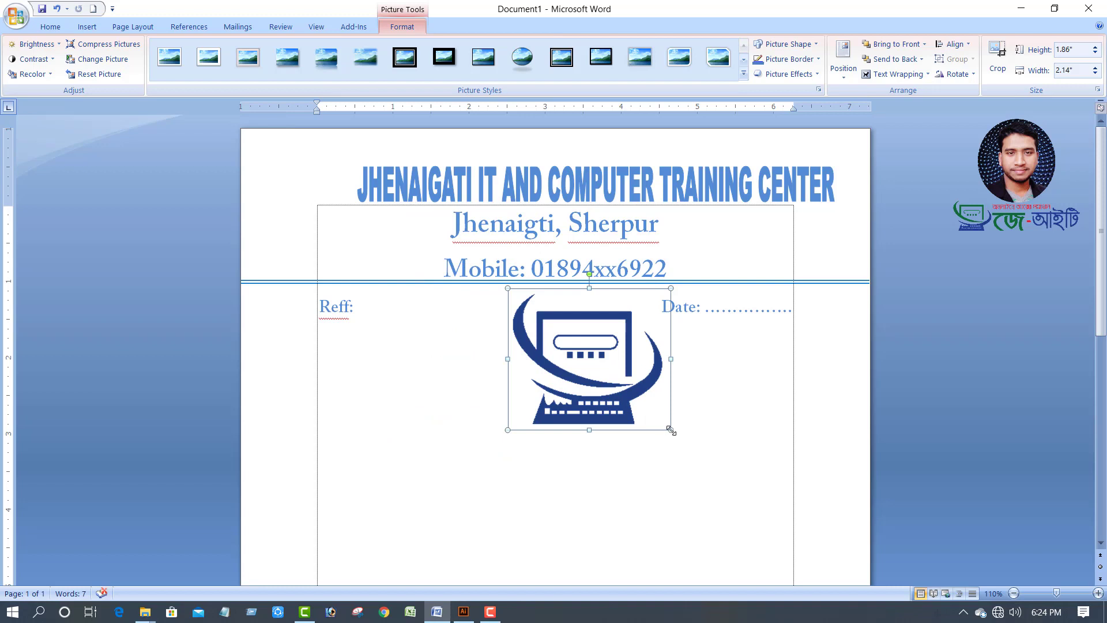
mouse_move(670, 430)
left_mouse_down()
mouse_move(586, 372)
mouse_move(577, 348)
mouse_move(306, 181)
left_mouse_up()
left_click_drag(334, 215, 359, 239)
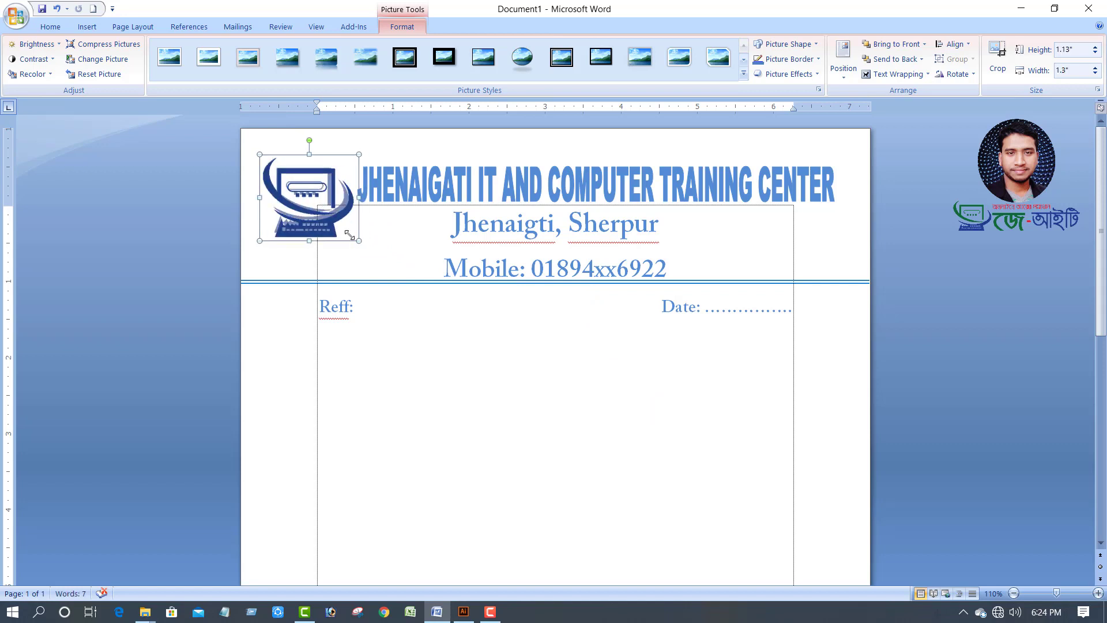
mouse_move(359, 239)
left_mouse_down()
mouse_move(309, 205)
mouse_move(314, 191)
left_mouse_up()
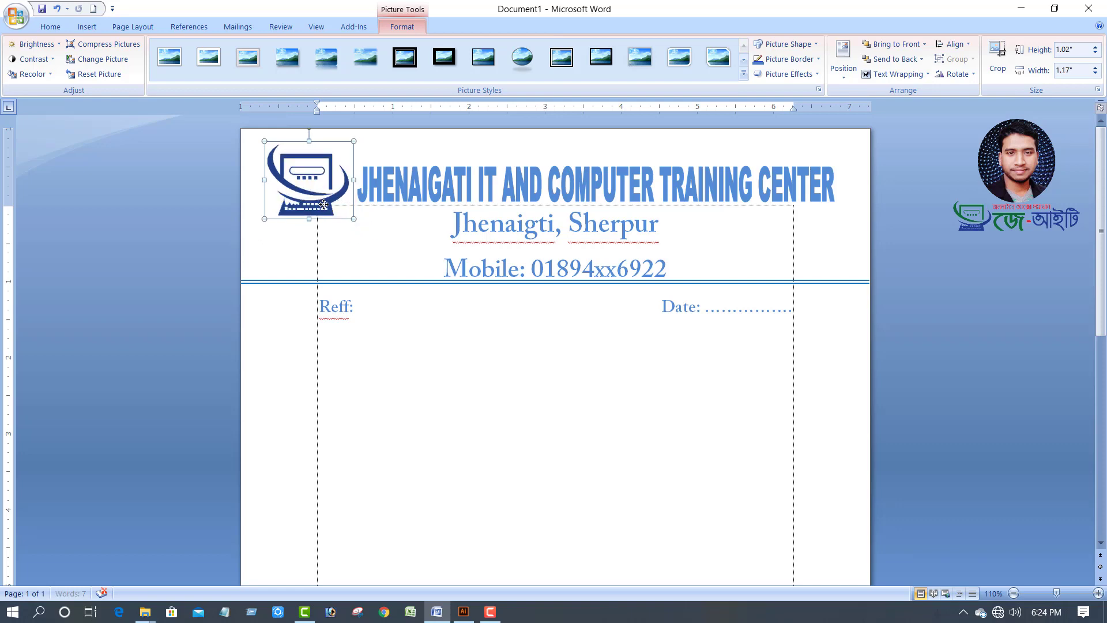
Step: Add a blank line below the Reff/Date line and open the Page Layout watermark gallery
left_click(370, 248)
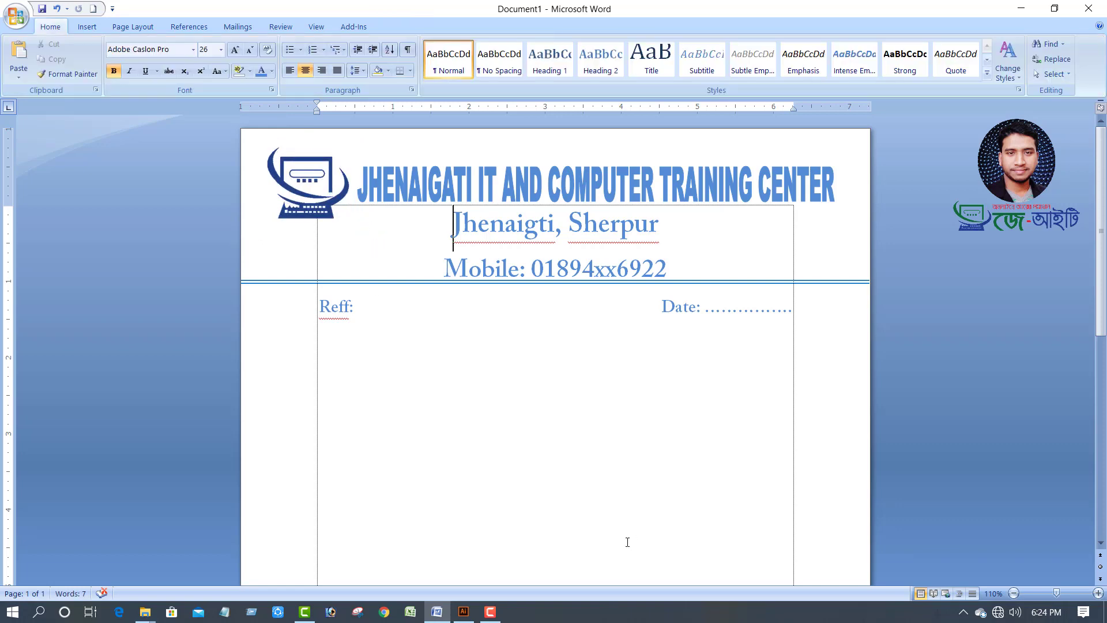
scroll(606, 363, "down", 3)
scroll(606, 363, "down", 1)
scroll(594, 351, "down", 2)
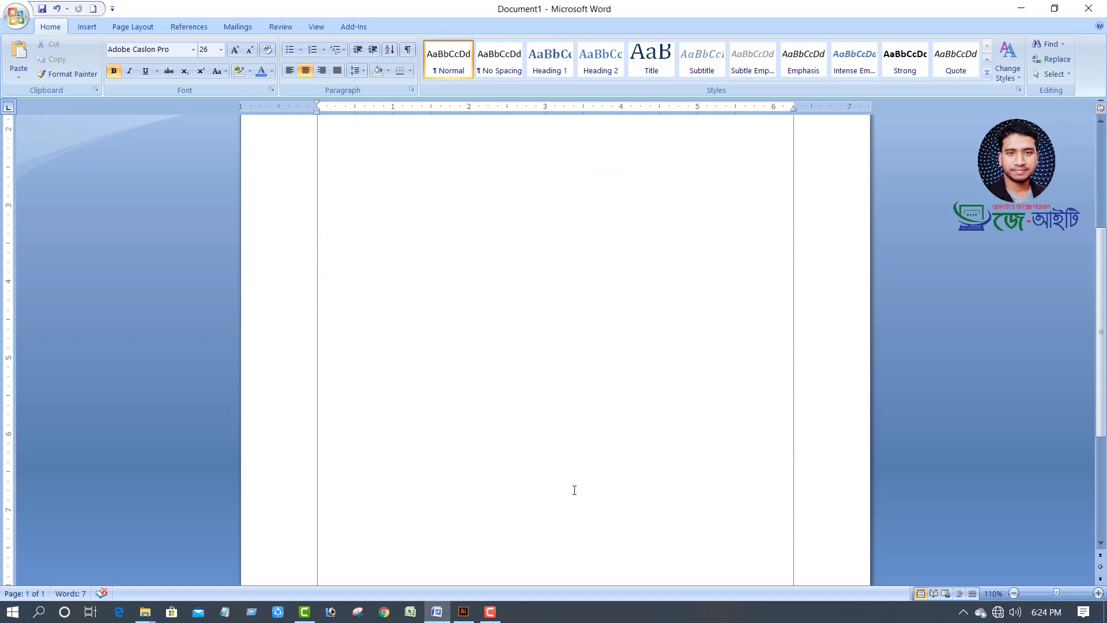
scroll(502, 304, "up", 1)
scroll(626, 431, "up", 4)
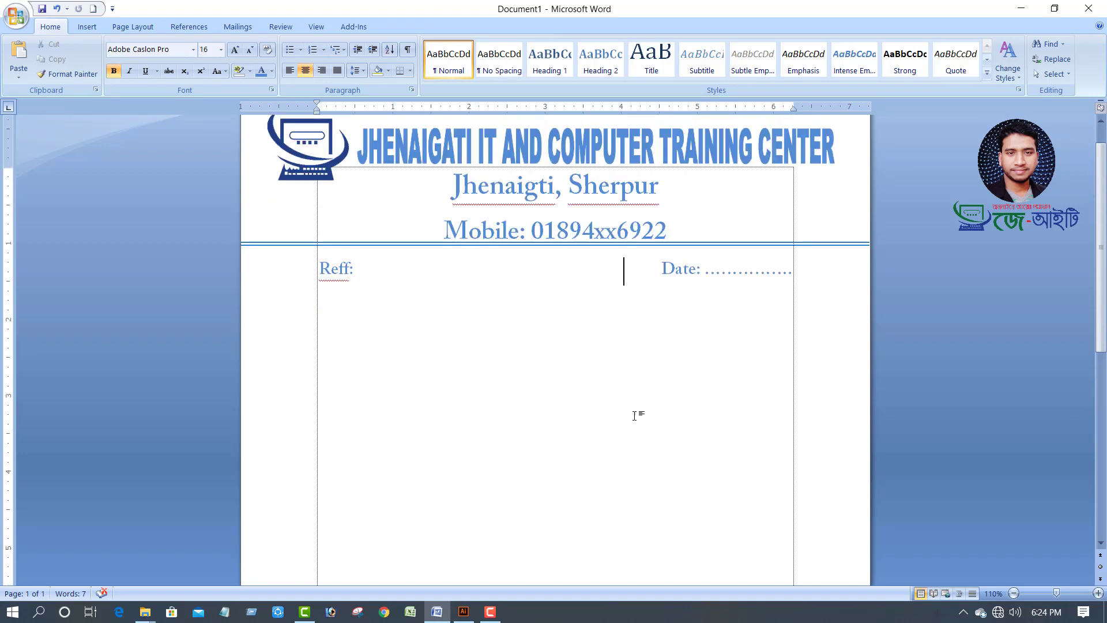
key("Return")
left_click(135, 27)
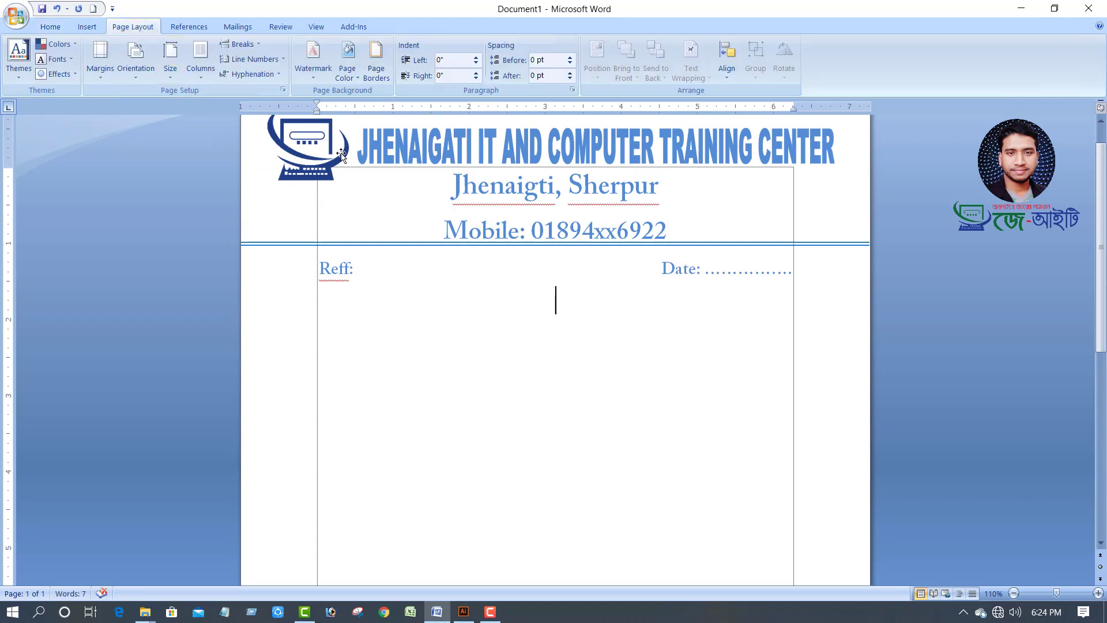
left_click(317, 78)
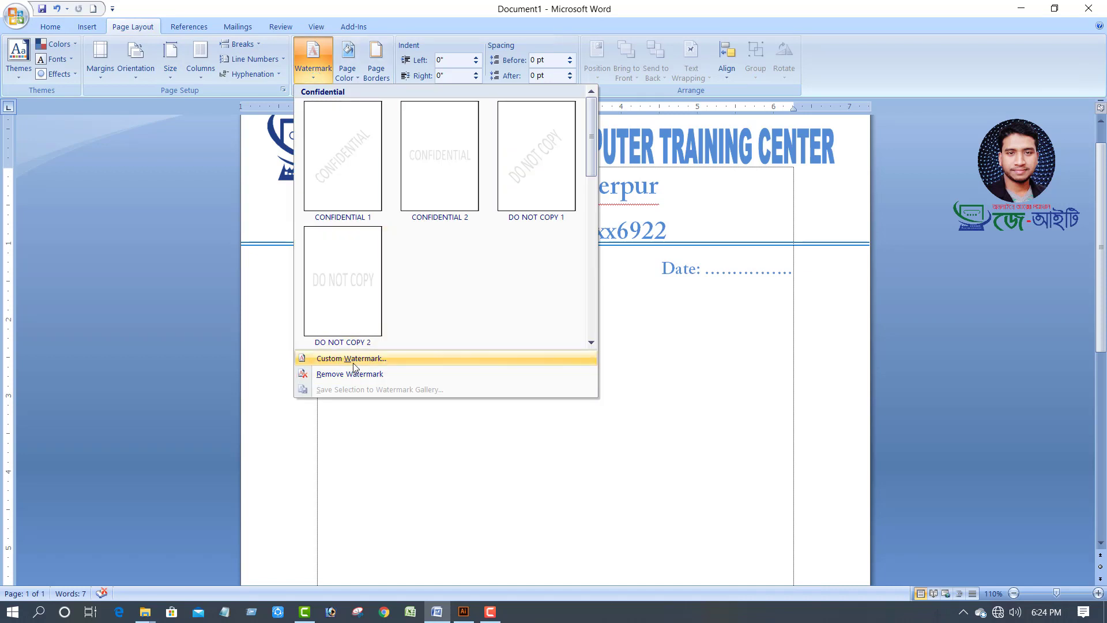
Step: Choose the jit-logo image as a custom picture watermark
left_click(357, 357)
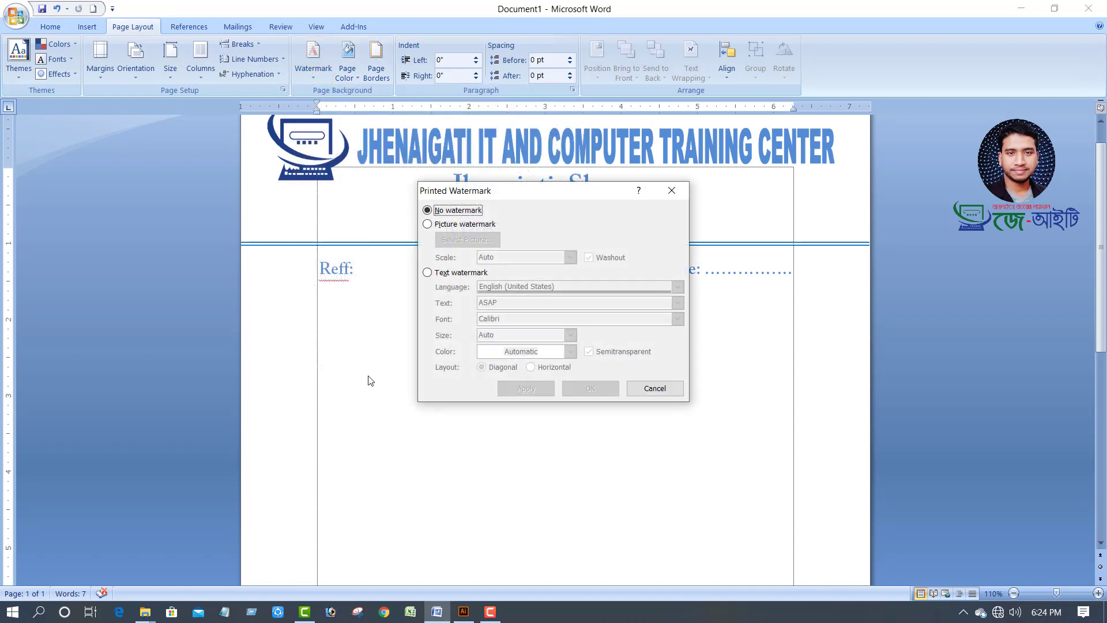
left_click(468, 226)
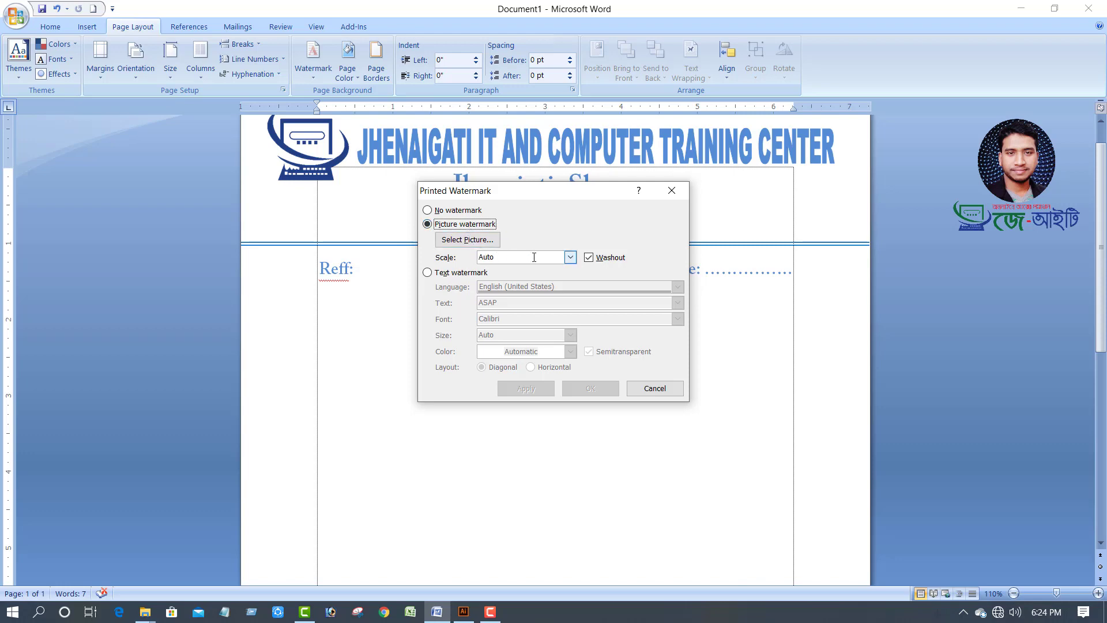
left_click(481, 242)
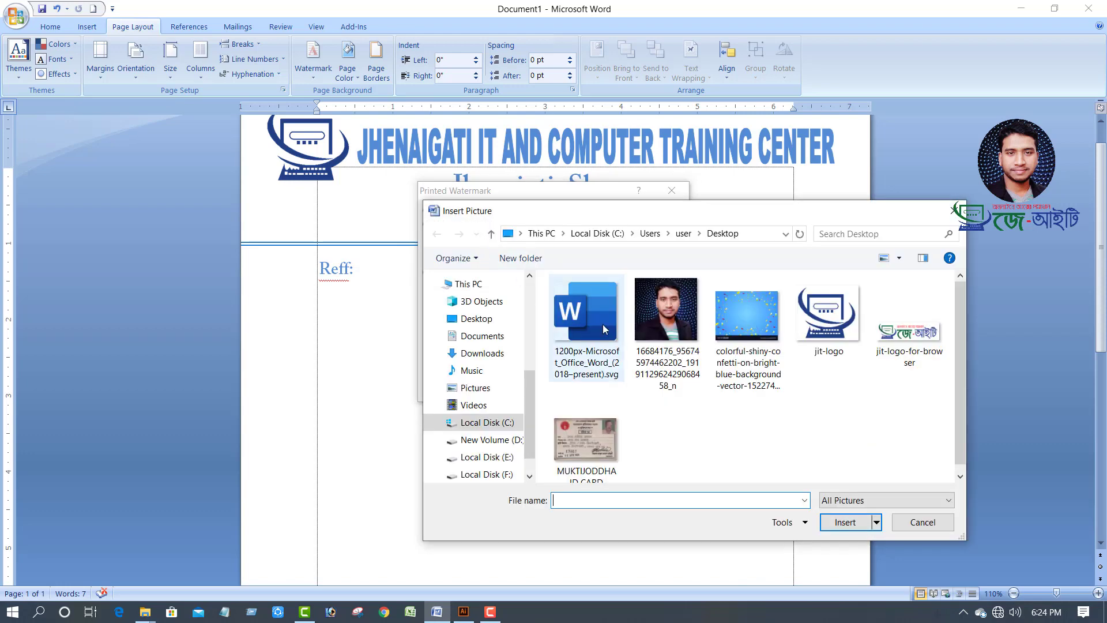
left_click(826, 339)
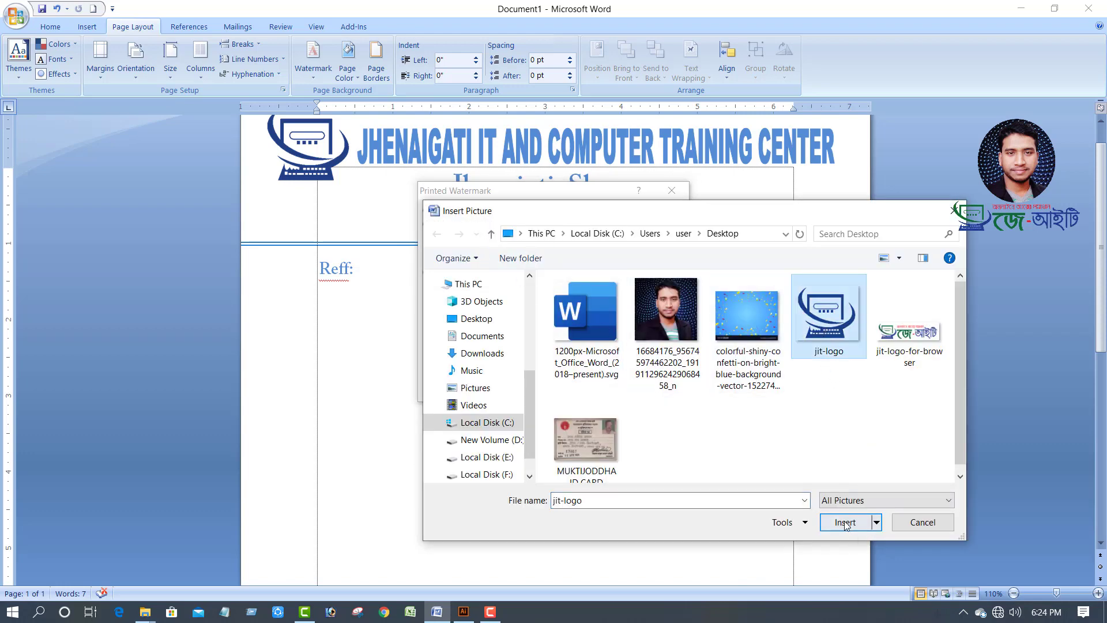
left_click(854, 522)
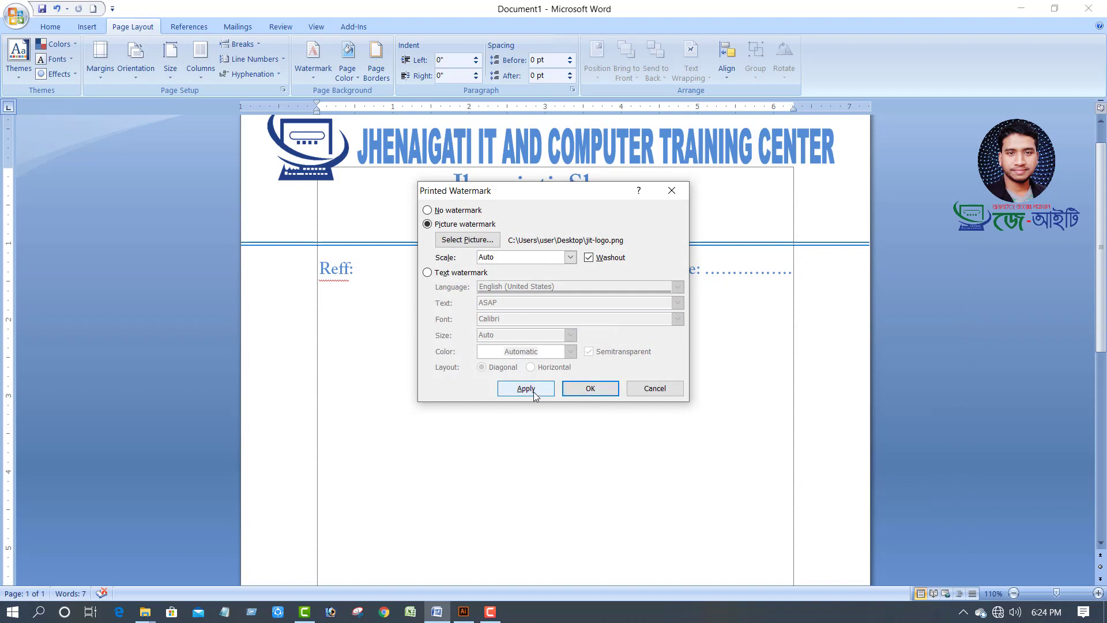
Step: Set the logo watermark to 100% scale with washout and apply it to the page
double_click(503, 258)
type("100")
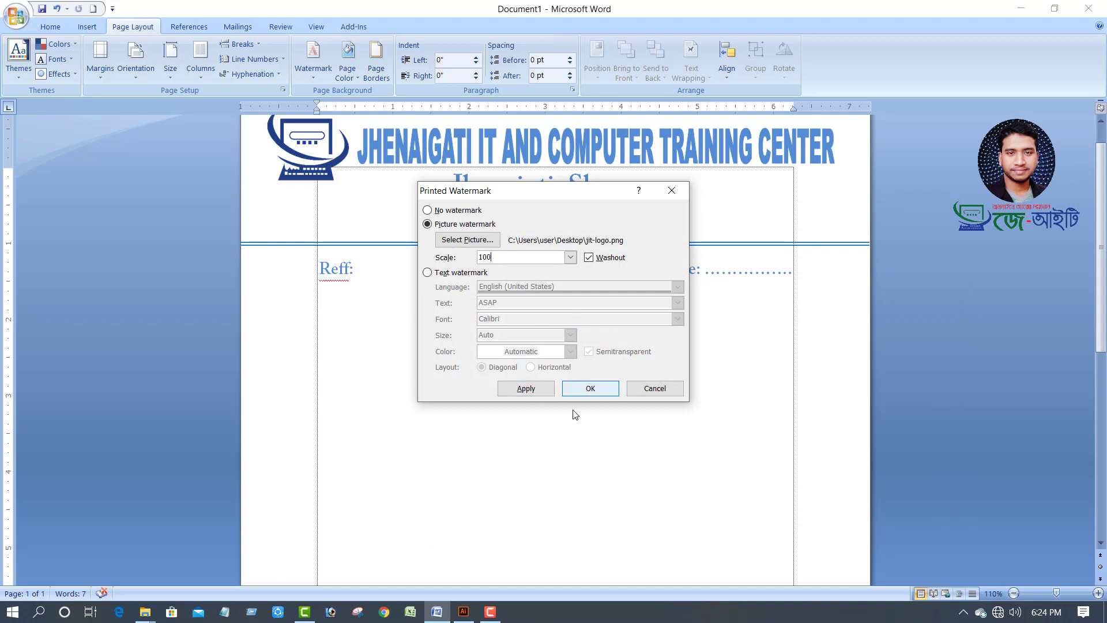
left_click(589, 388)
scroll(544, 335, "down", 5)
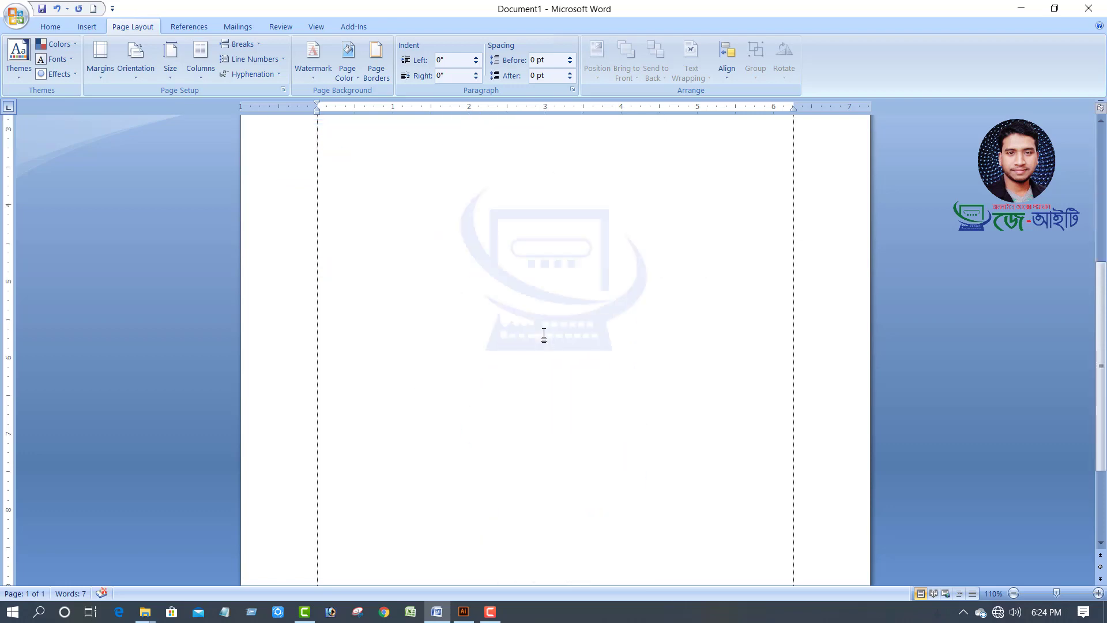
scroll(709, 239, "down", 6)
scroll(501, 346, "up", 6)
scroll(563, 402, "up", 4)
scroll(627, 444, "up", 3)
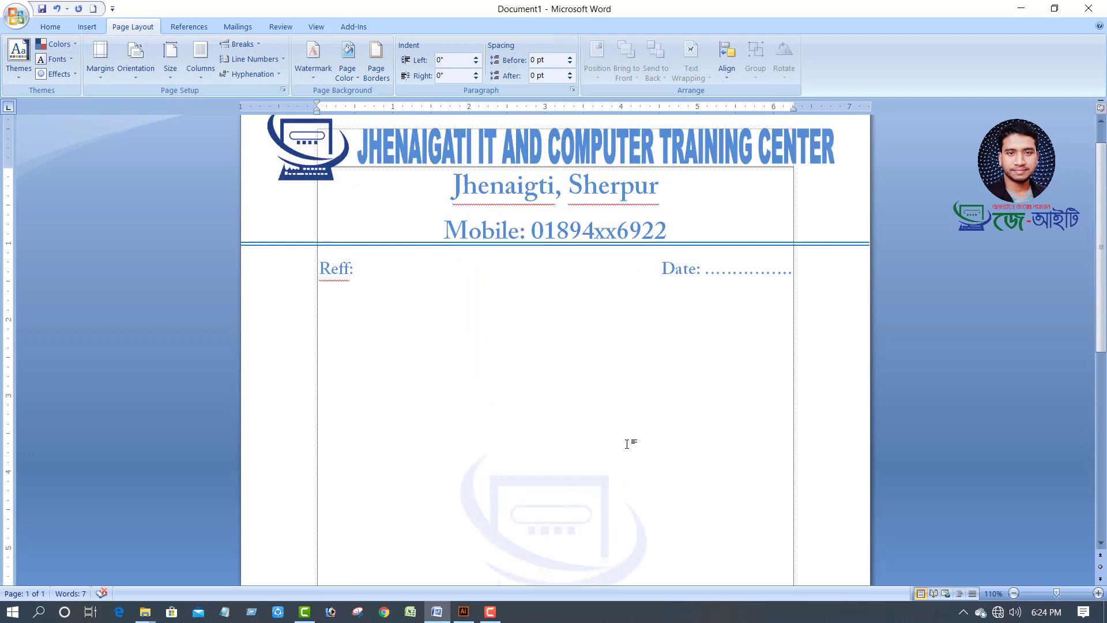
scroll(627, 444, "down", 5)
scroll(522, 406, "up", 3)
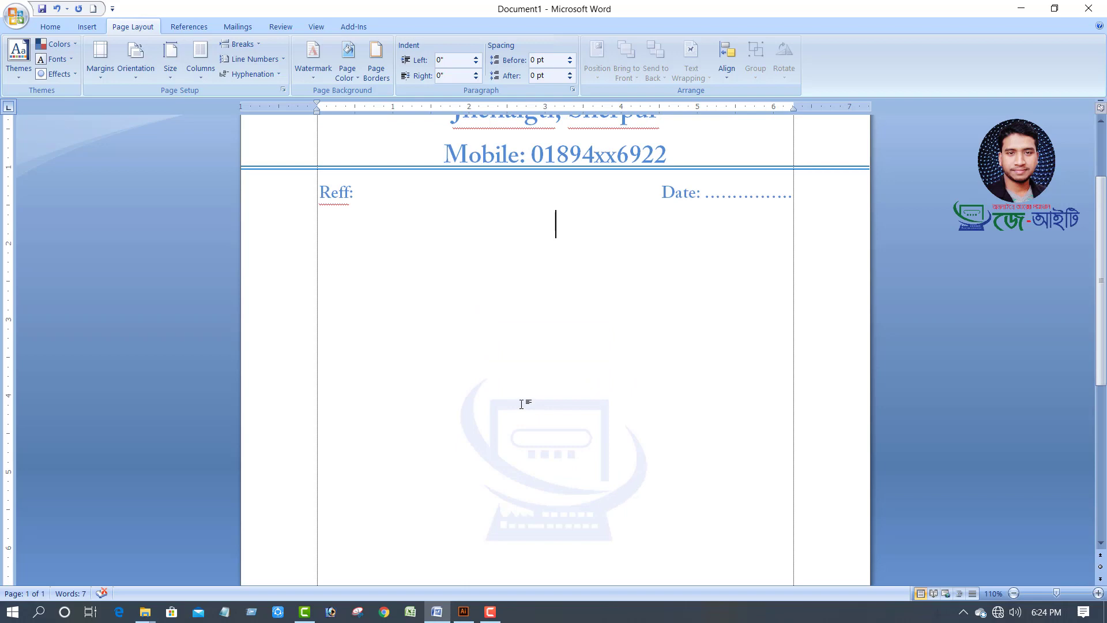
scroll(508, 427, "down", 2)
scroll(519, 346, "down", 1)
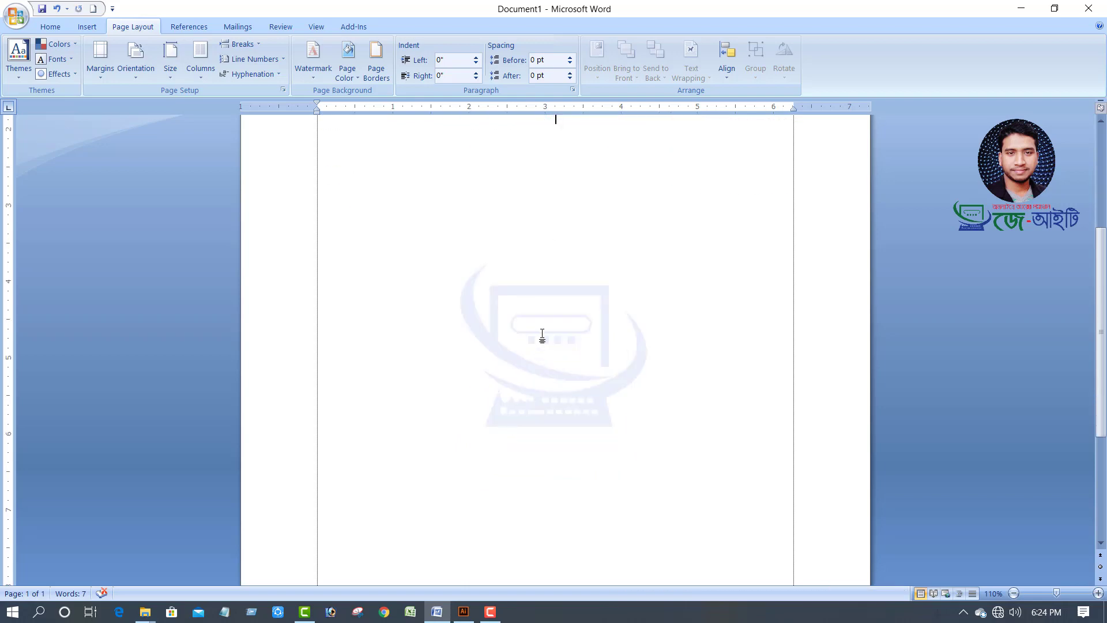
scroll(514, 419, "up", 4)
scroll(566, 383, "down", 2)
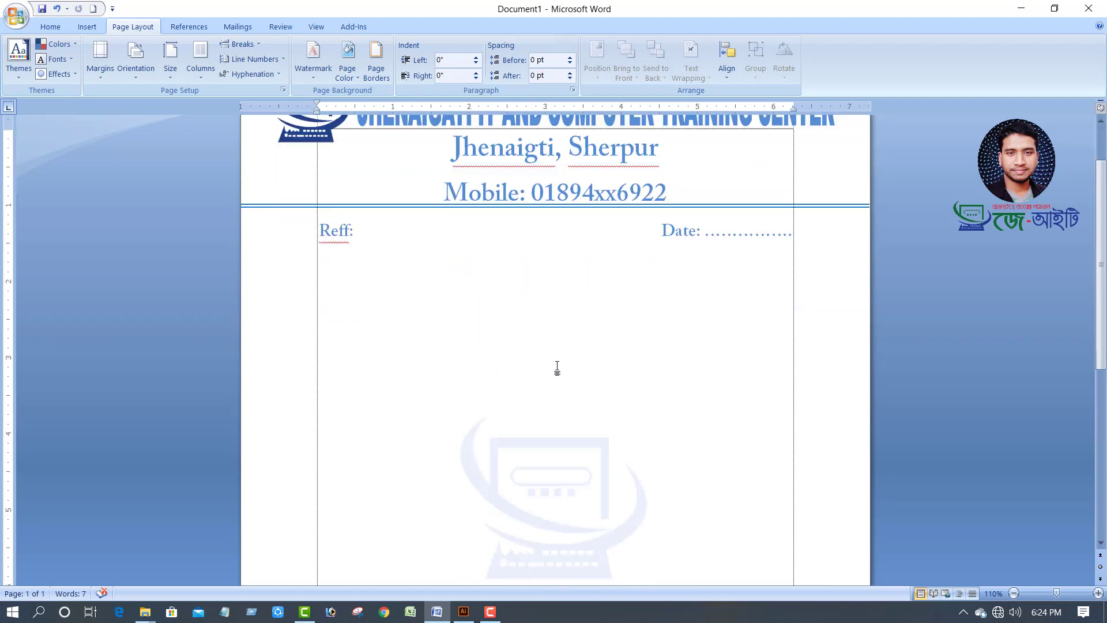
scroll(556, 365, "up", 2)
Step: Change the jit-logo watermark scale from 100% to 120%, apply it, and check the page
left_click(312, 69)
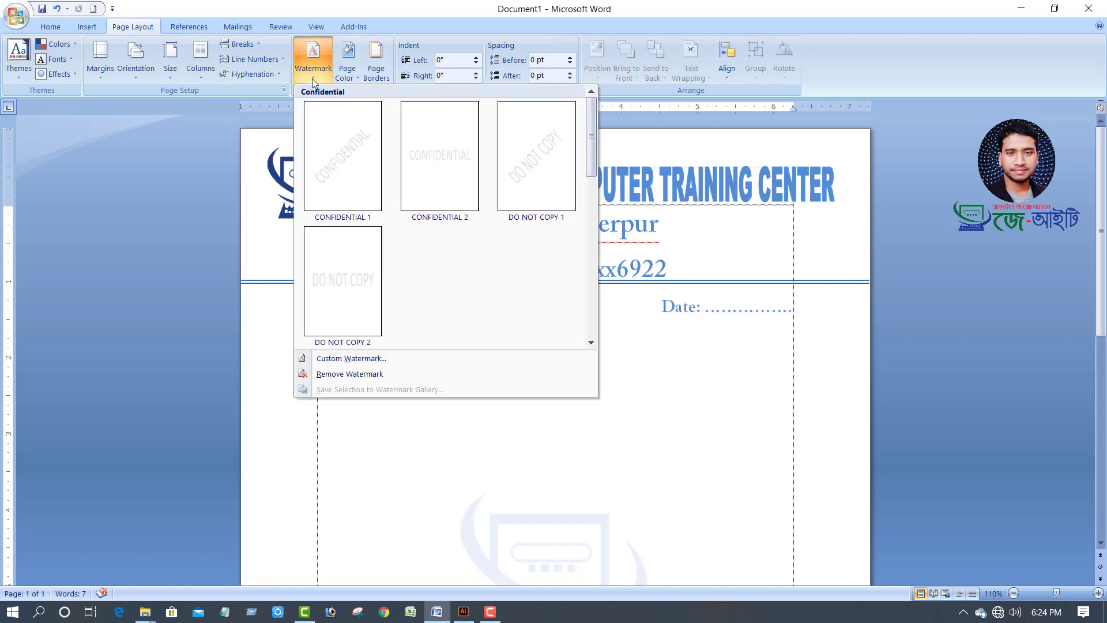
left_click(375, 360)
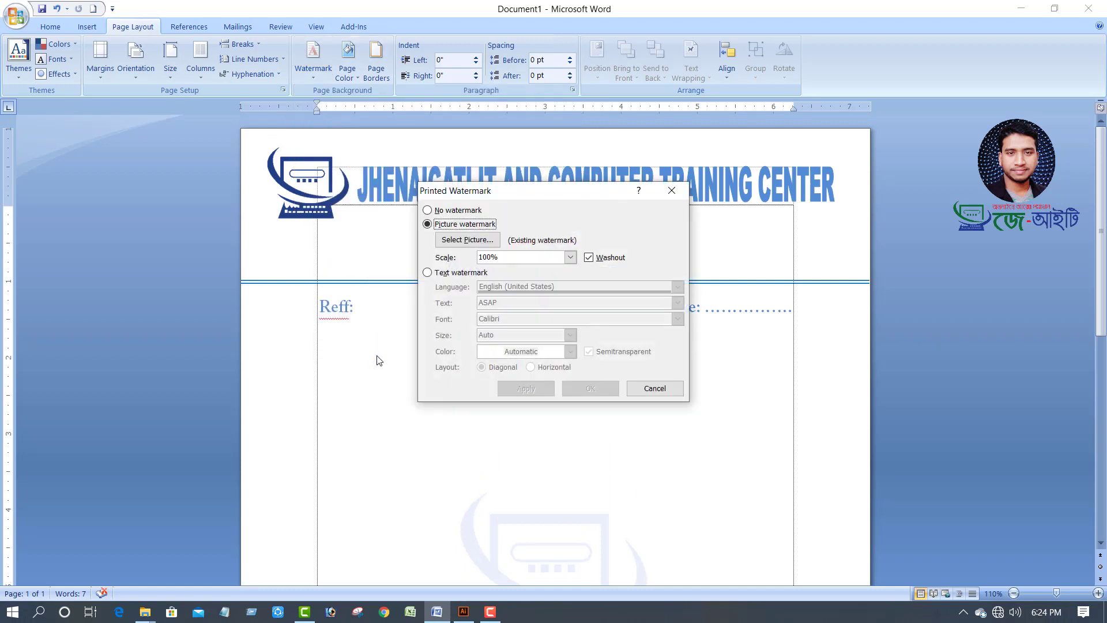
left_click(486, 258)
key("BackSpace")
type("2")
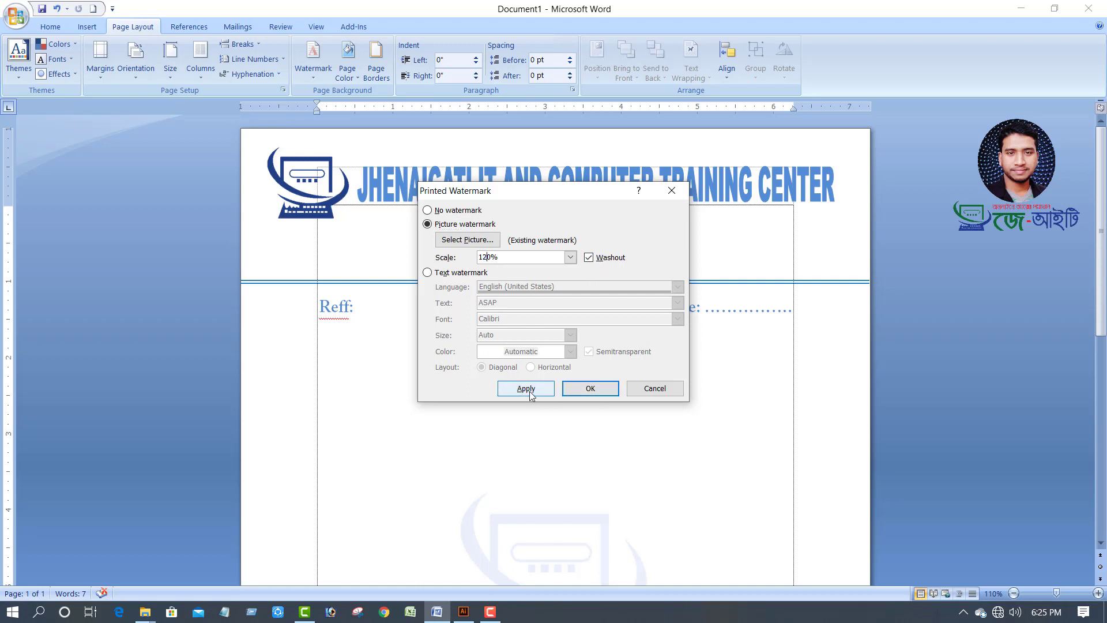
left_click(531, 394)
left_click(660, 390)
scroll(704, 403, "down", 4)
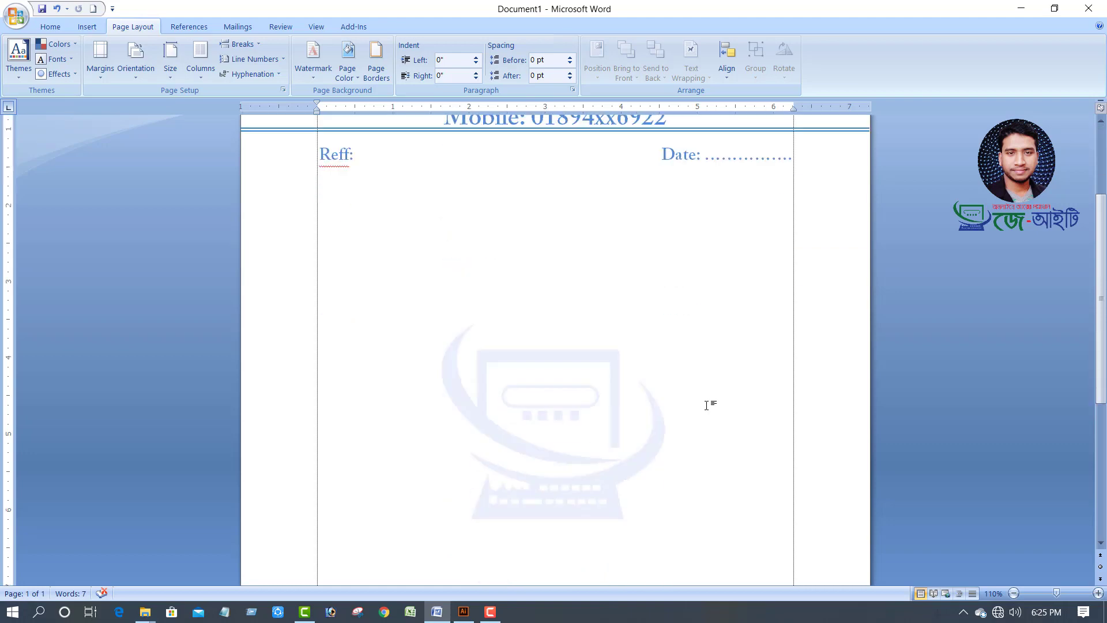
scroll(553, 314, "down", 1)
scroll(629, 345, "down", 3)
scroll(635, 343, "down", 3)
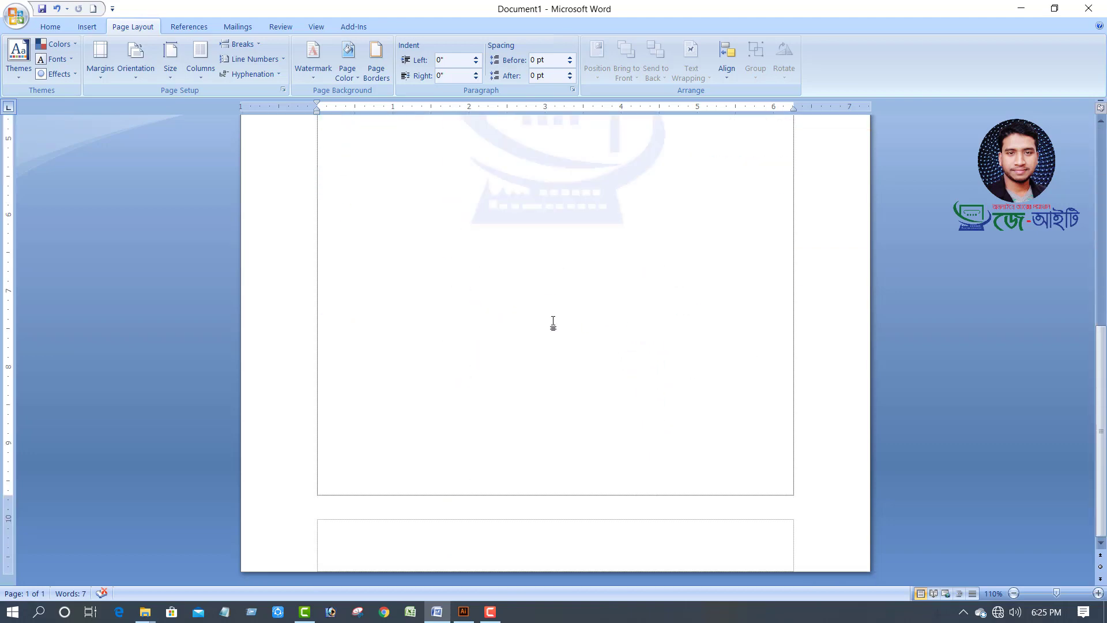
scroll(534, 321, "down", 5, "ctrl")
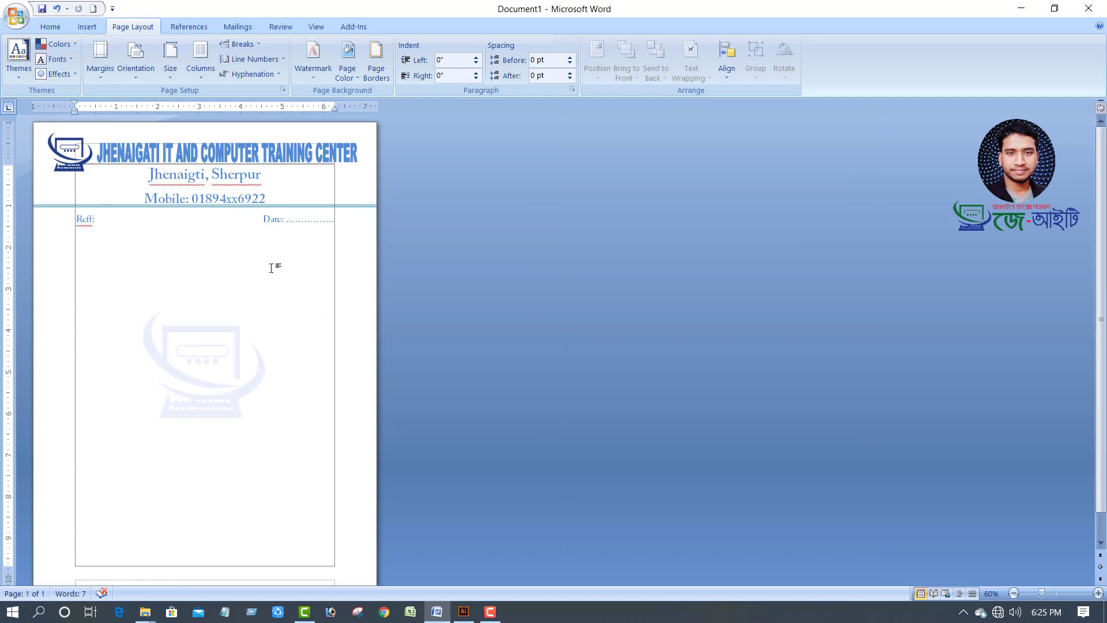
scroll(278, 243, "up", 4, "ctrl")
scroll(284, 206, "up", 2, "ctrl")
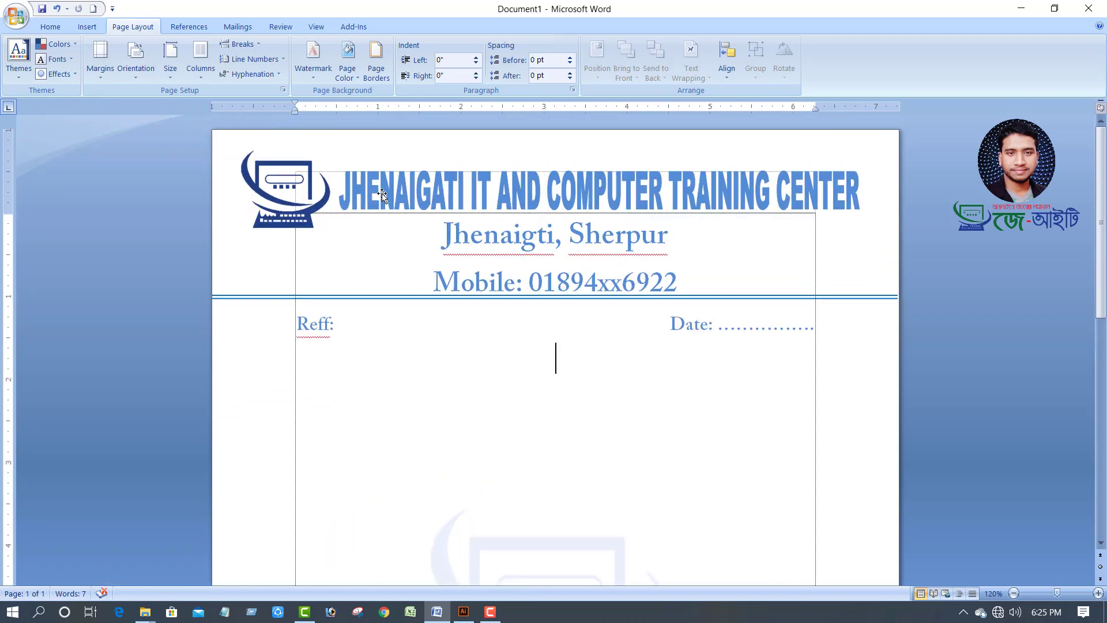
left_click(377, 192)
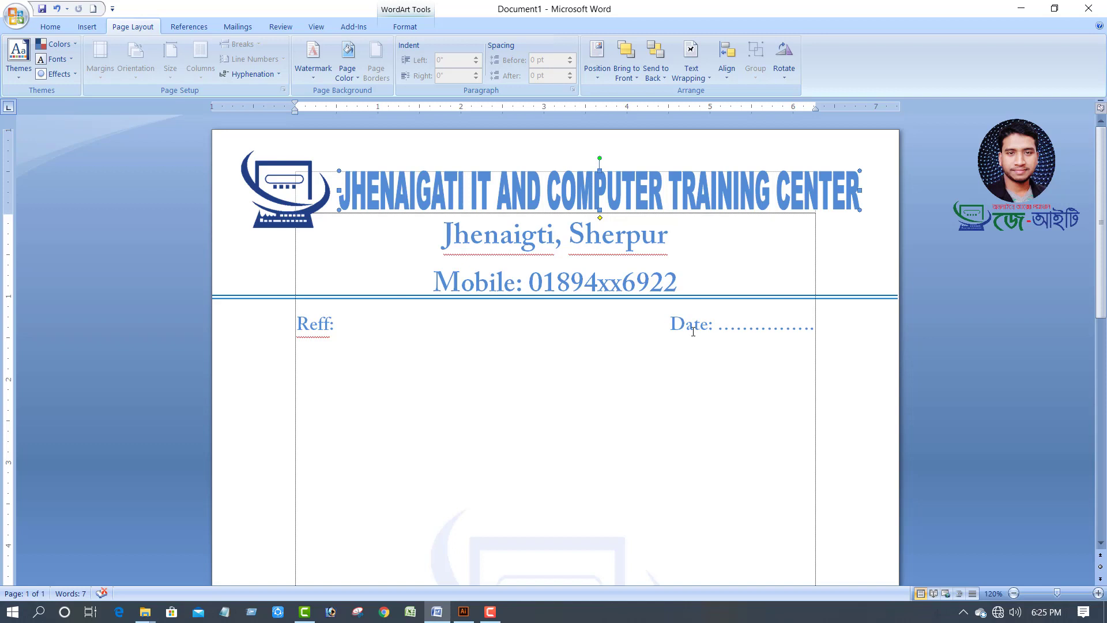
left_click_drag(650, 338, 865, 346)
left_click(271, 178)
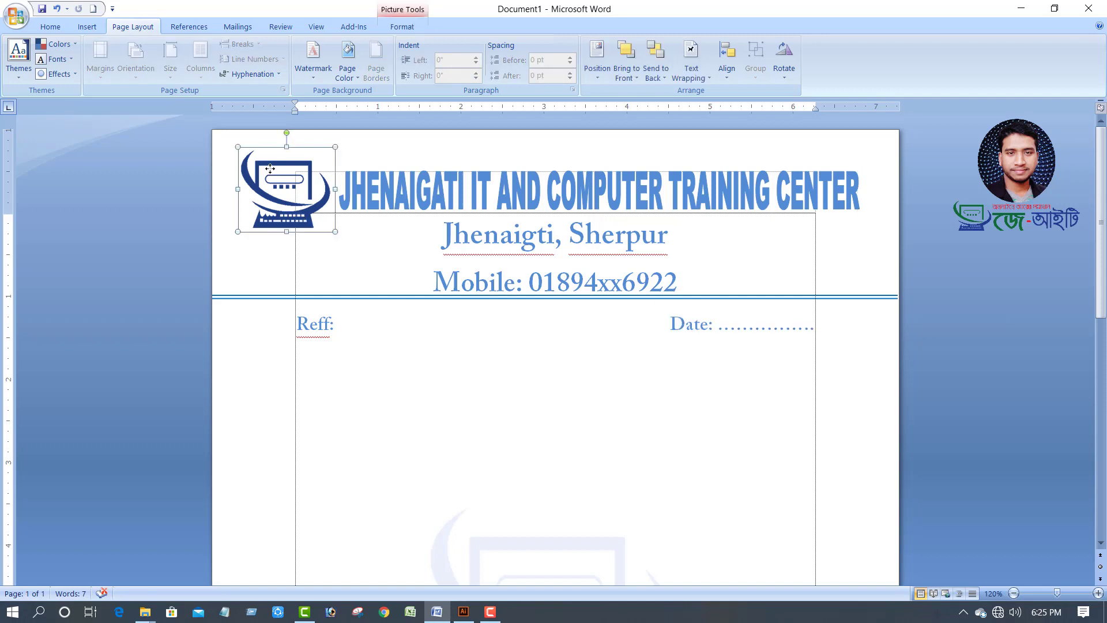
scroll(600, 366, "down", 4)
scroll(476, 406, "down", 5)
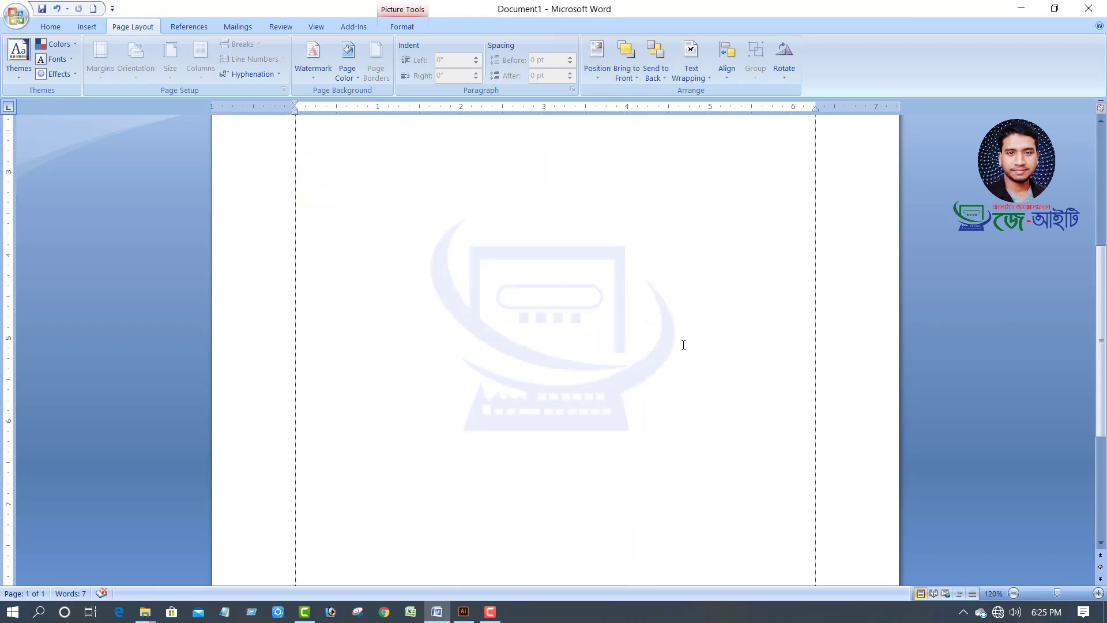
scroll(691, 345, "up", 7)
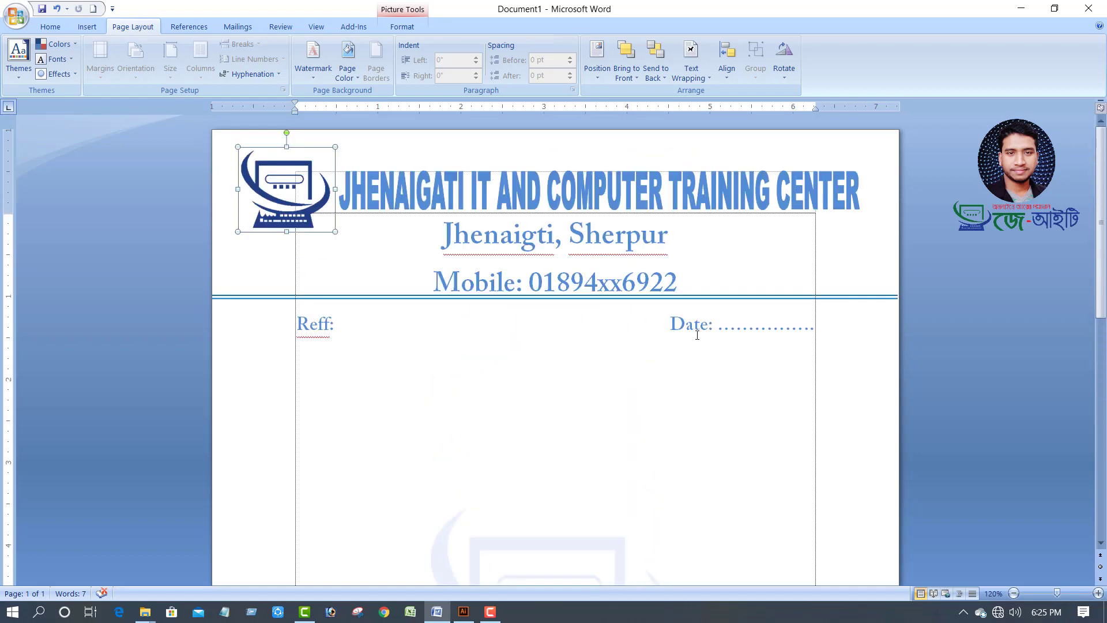
scroll(669, 334, "down", 2)
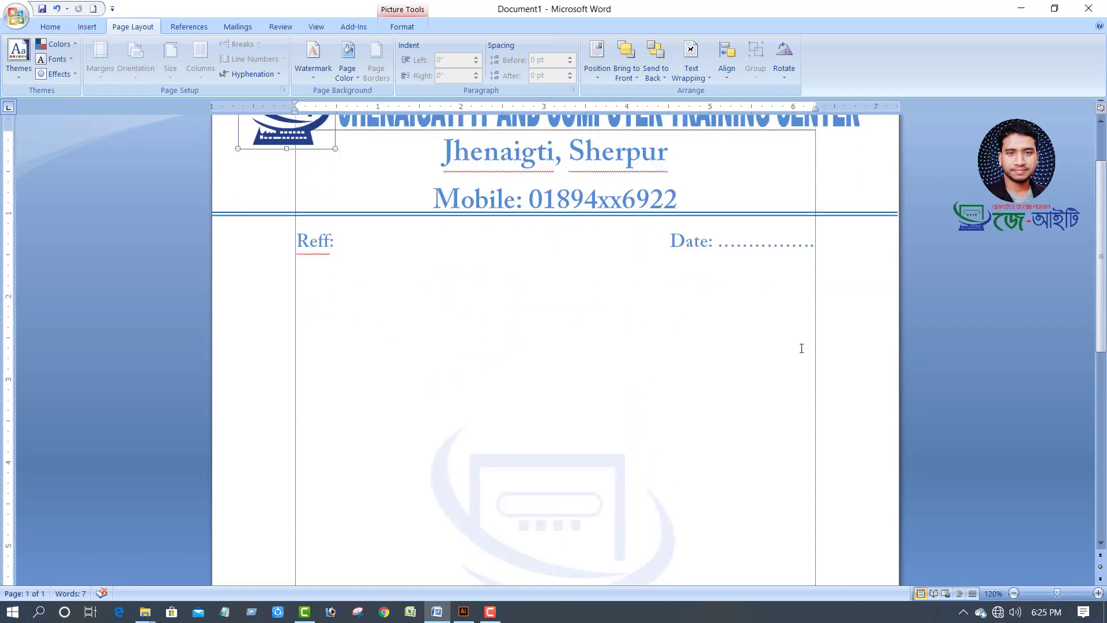
scroll(802, 348, "down", 3)
scroll(801, 349, "down", 4)
scroll(800, 349, "down", 3)
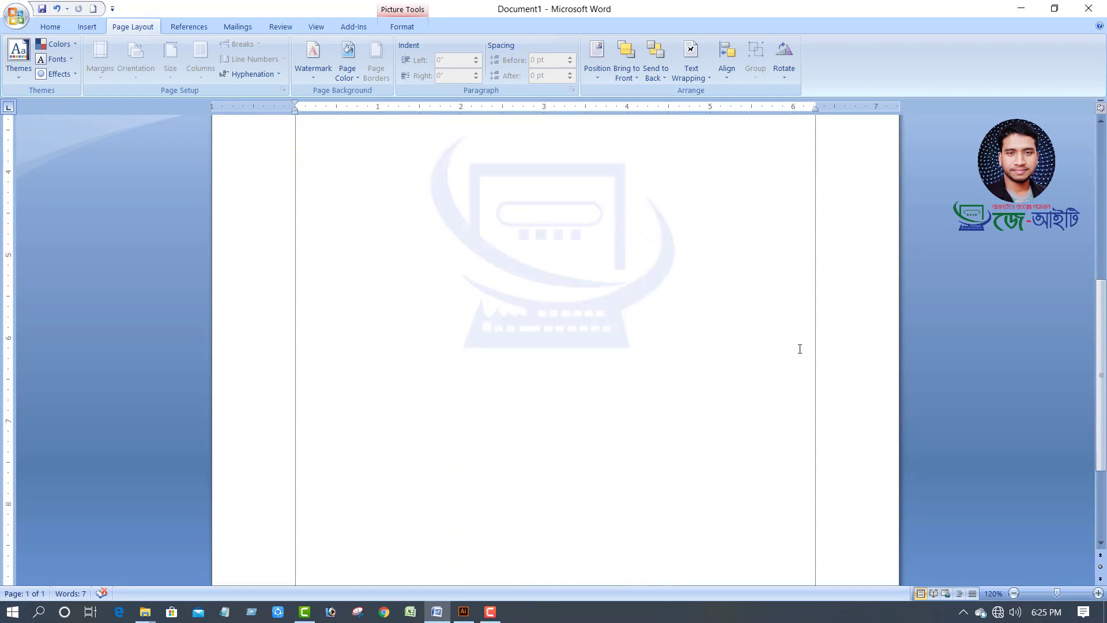
scroll(800, 349, "down", 4)
scroll(796, 341, "up", 1)
scroll(800, 334, "up", 5)
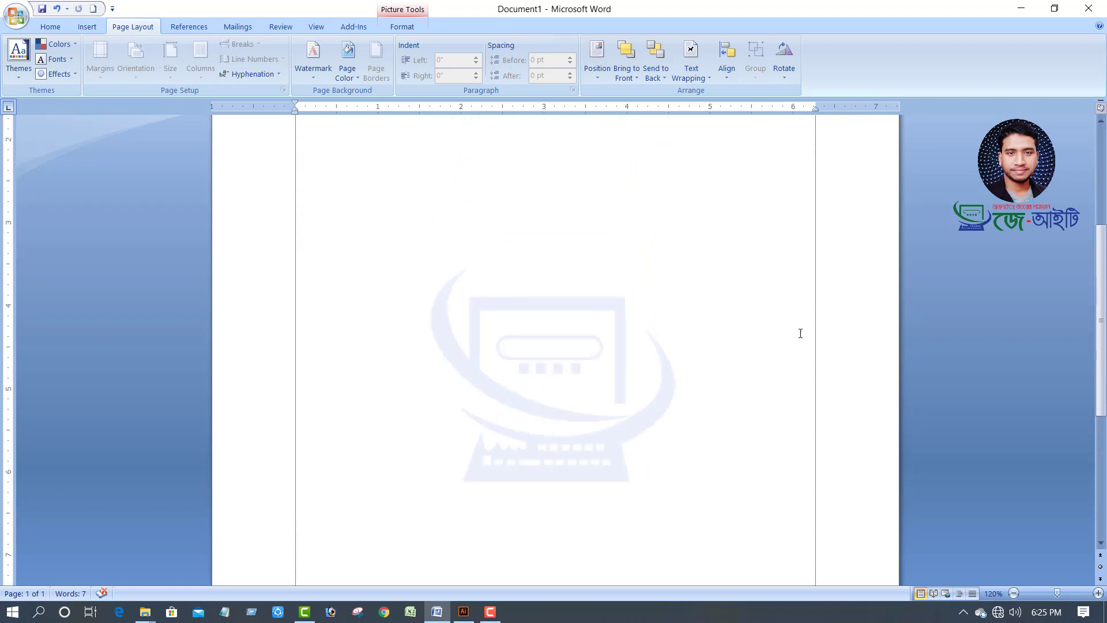